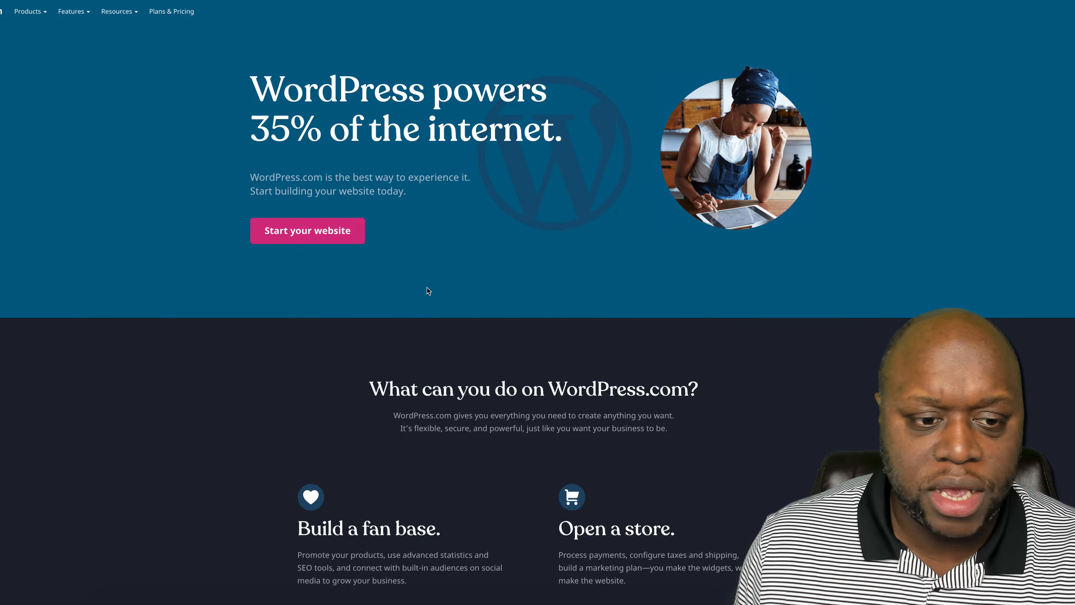
Start a new WordPress.com website, sign up with Google, and choose Blog as the kind of site.
left_click(300, 232)
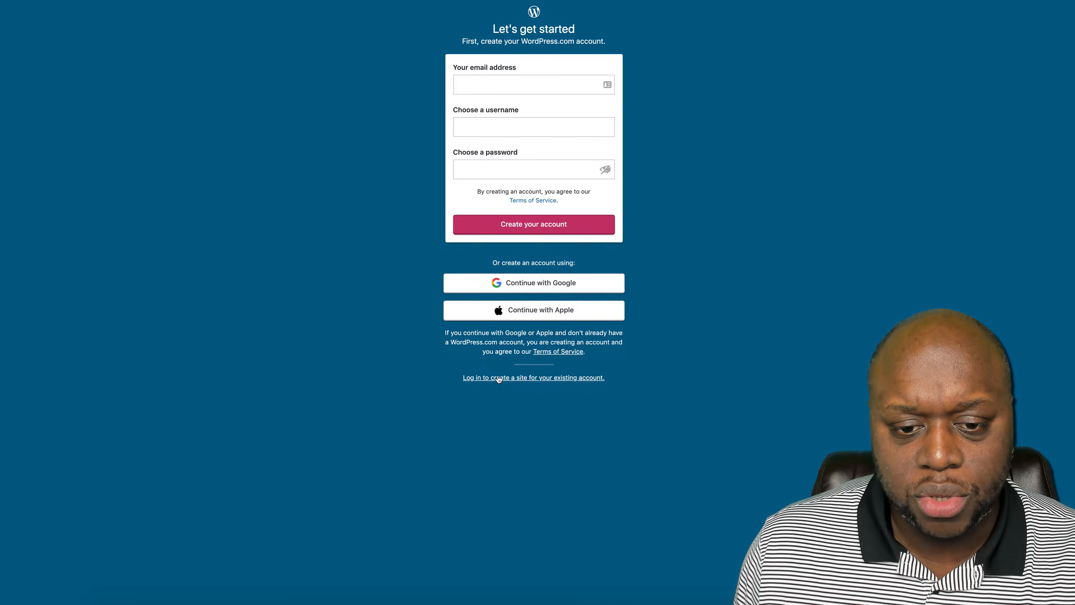
left_click(537, 283)
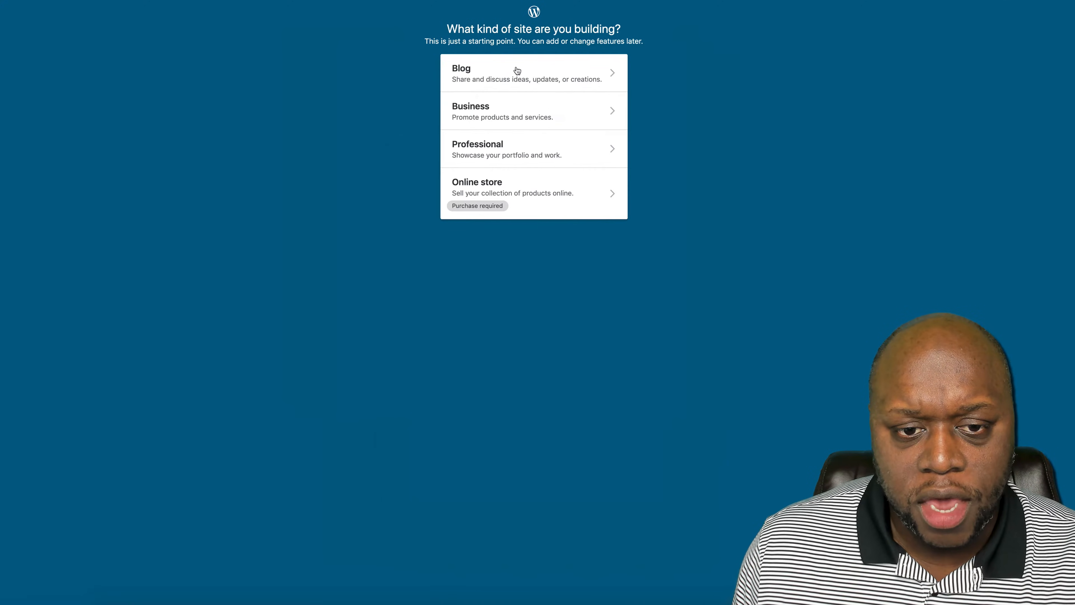
left_click(472, 79)
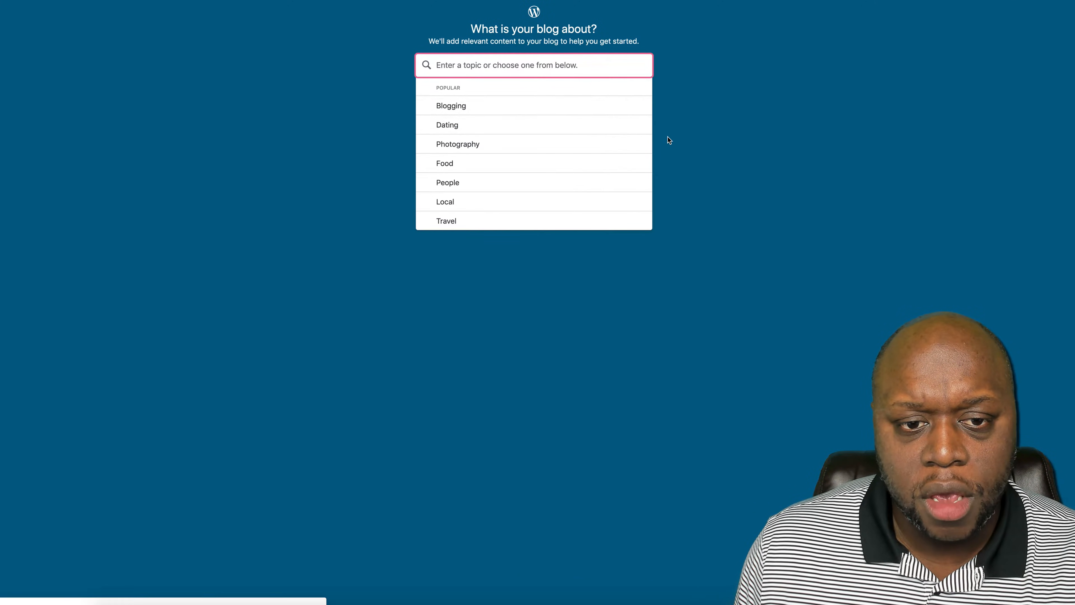
Set the blog's topic to Blogging and continue without giving the blog a name.
left_click(476, 109)
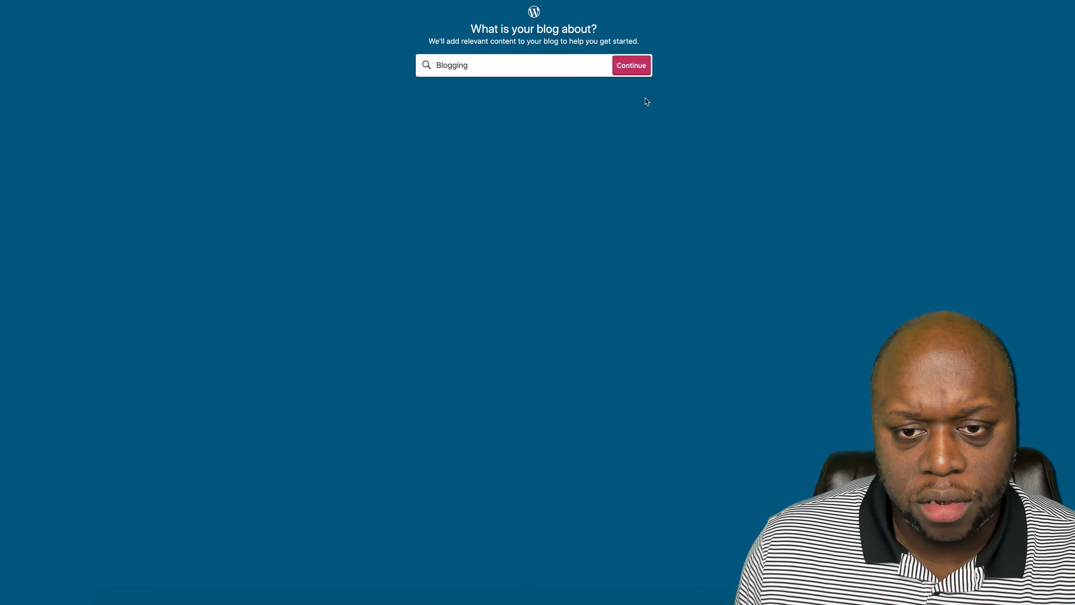
left_click(630, 64)
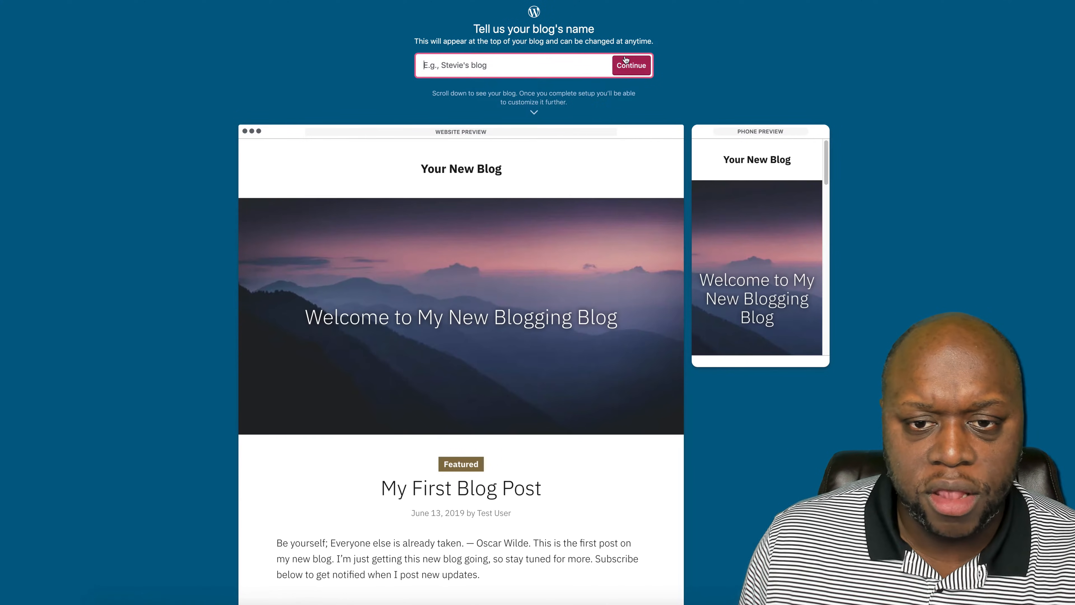
left_click(630, 64)
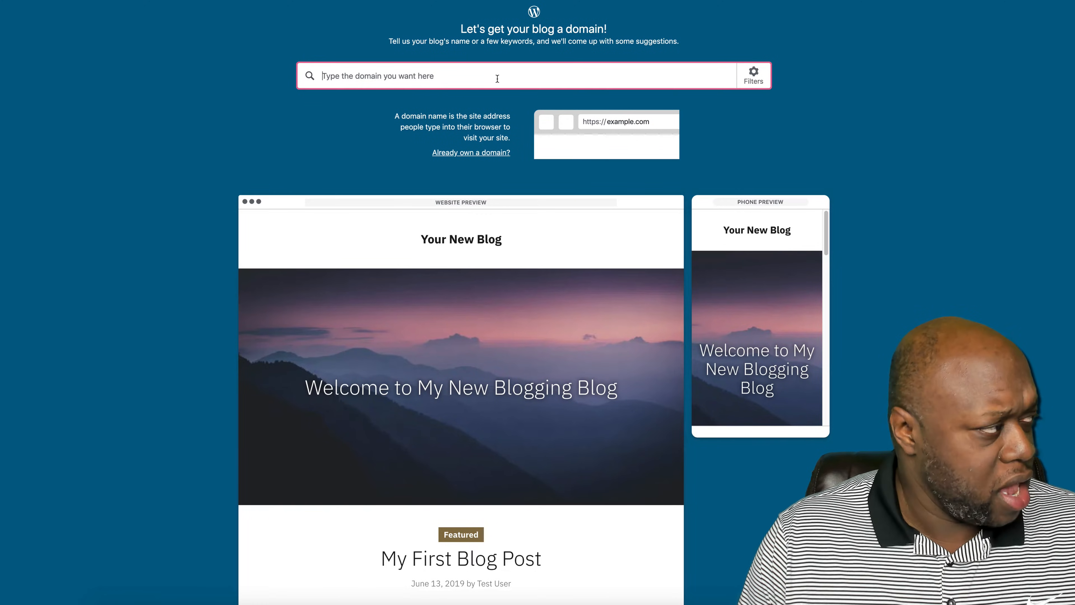
Search for available domains with the keyword "standmixerguy".
type("standmixer")
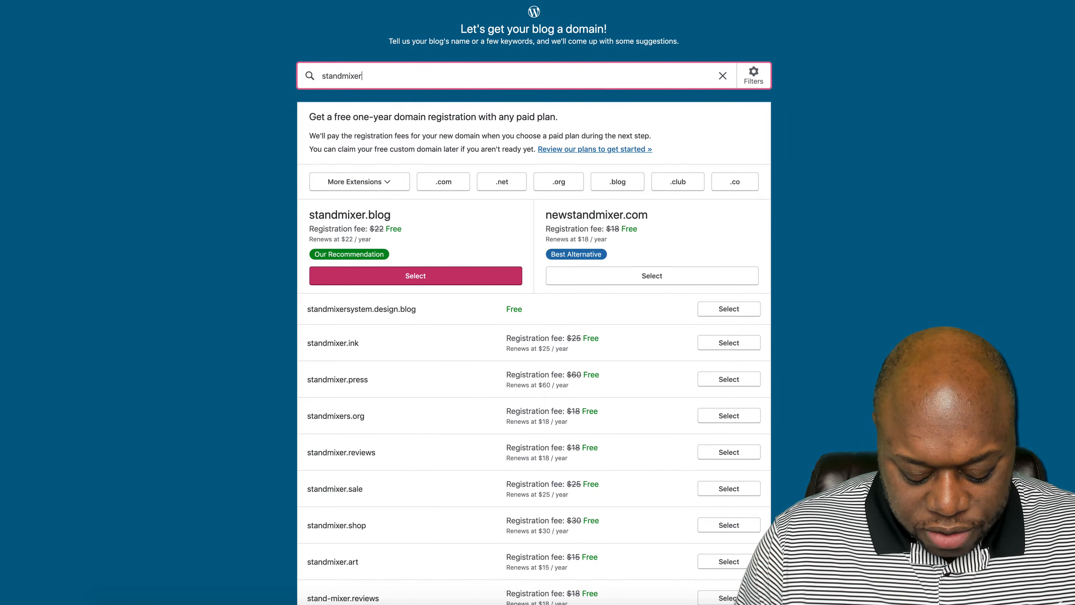
type("huy")
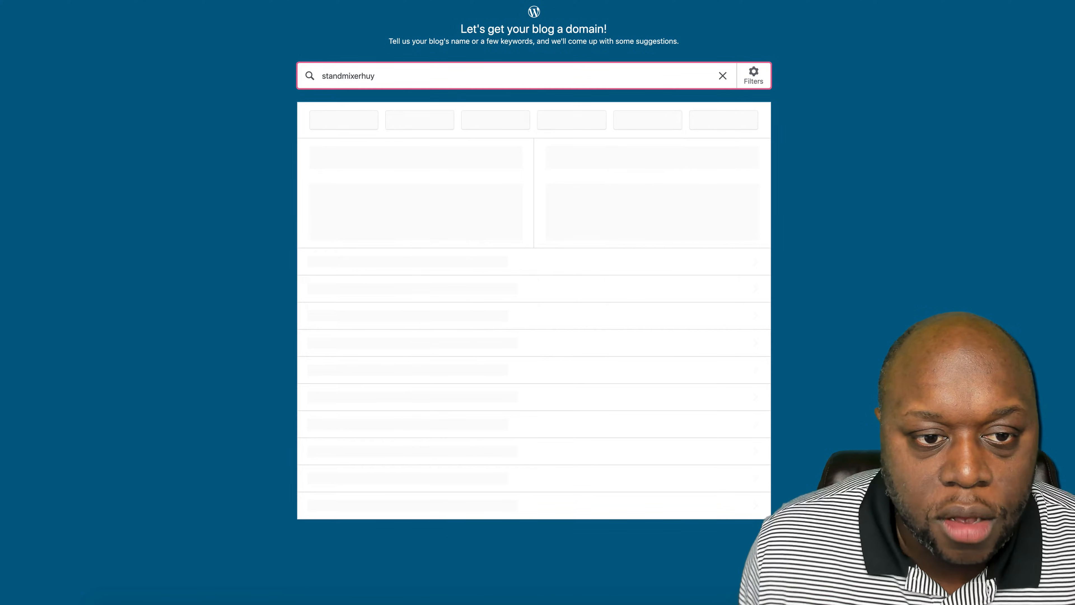
key("BackSpace")
key("BackSpace")
key("BackSpace")
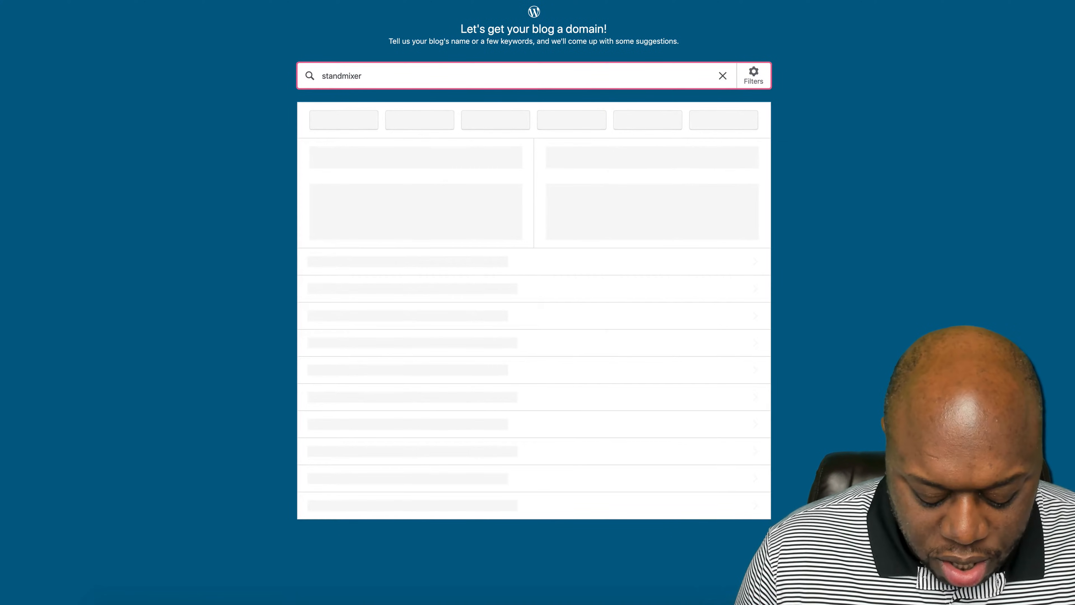
type("guy")
Select the free domain standmixerkid.family.blog and start with a free site instead of a paid plan.
left_click(412, 278)
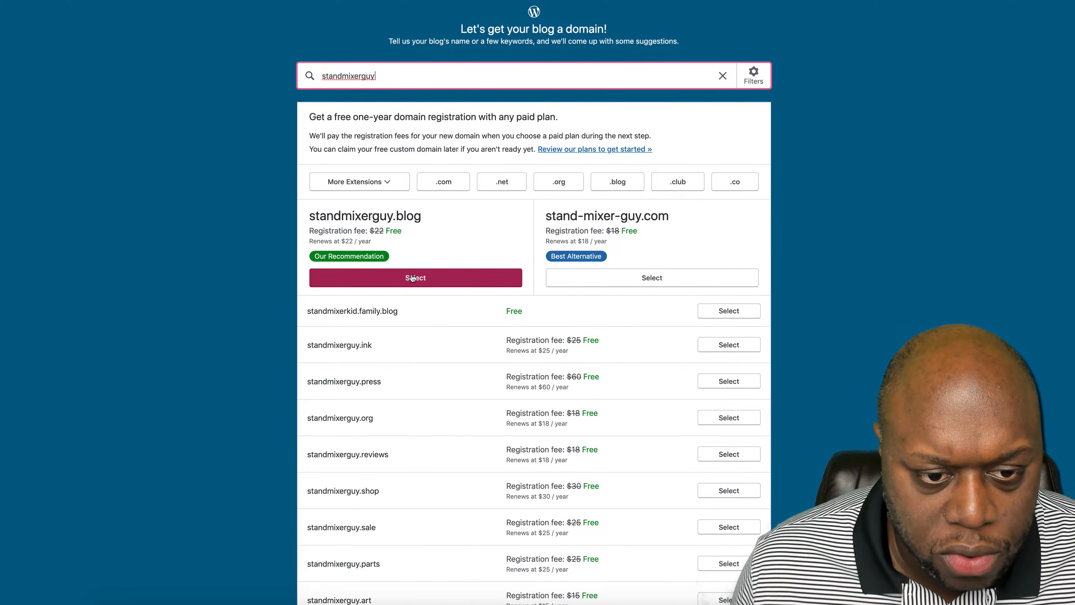
scroll(841, 293, "down", 1)
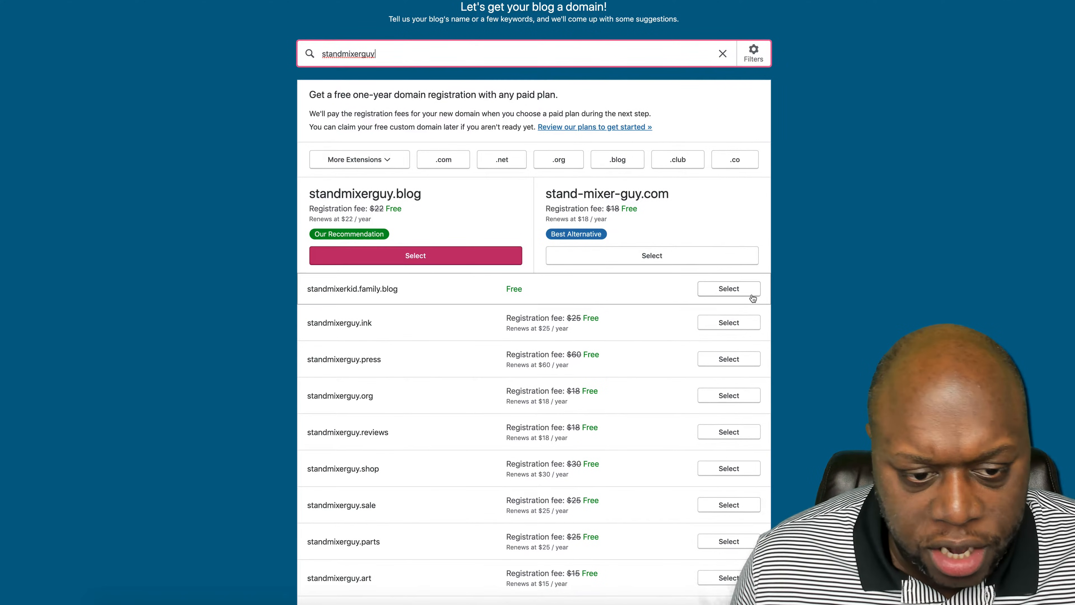
left_click(724, 293)
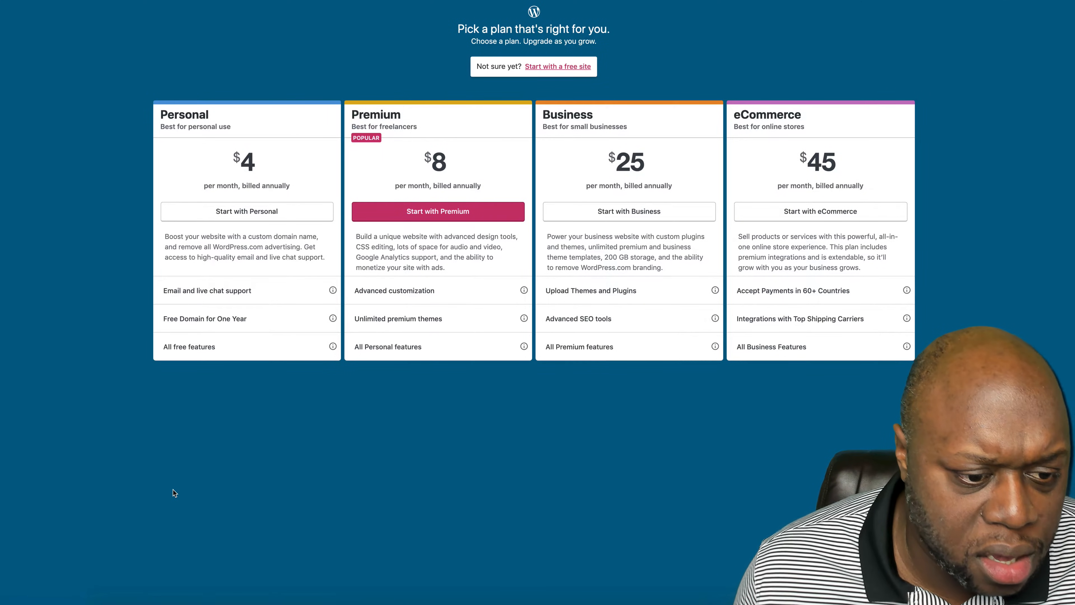
left_click(574, 68)
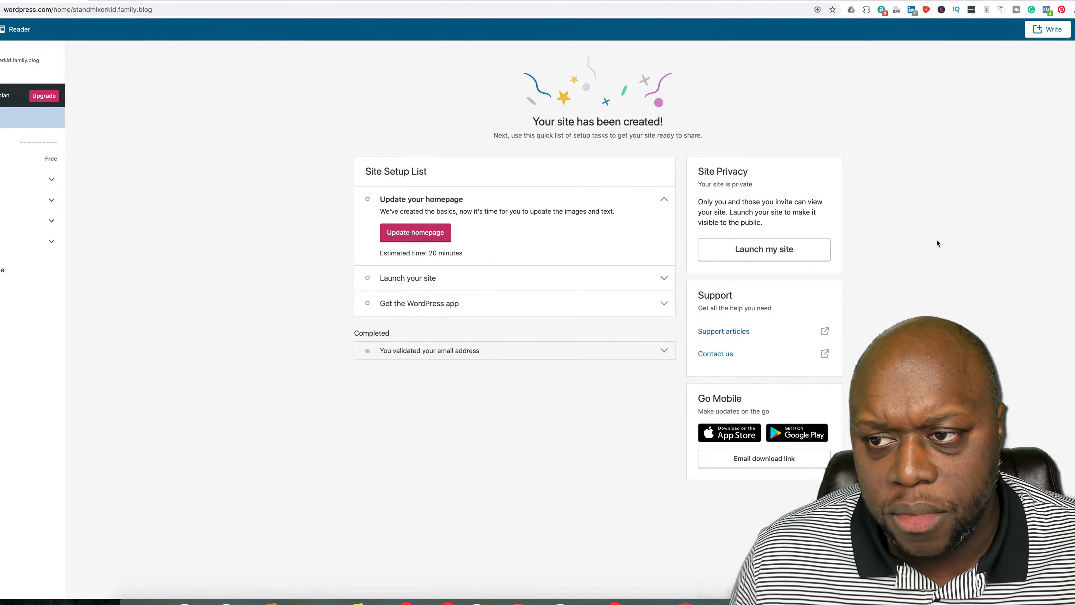
Start writing a new post and dismiss the Block Editor welcome guide.
left_click(1048, 29)
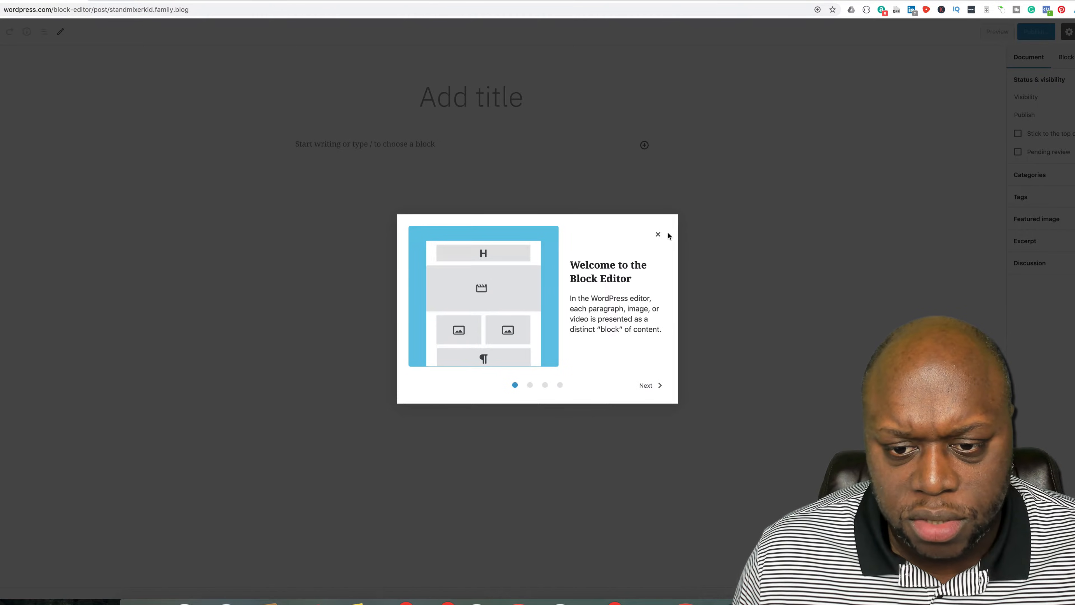
left_click(659, 234)
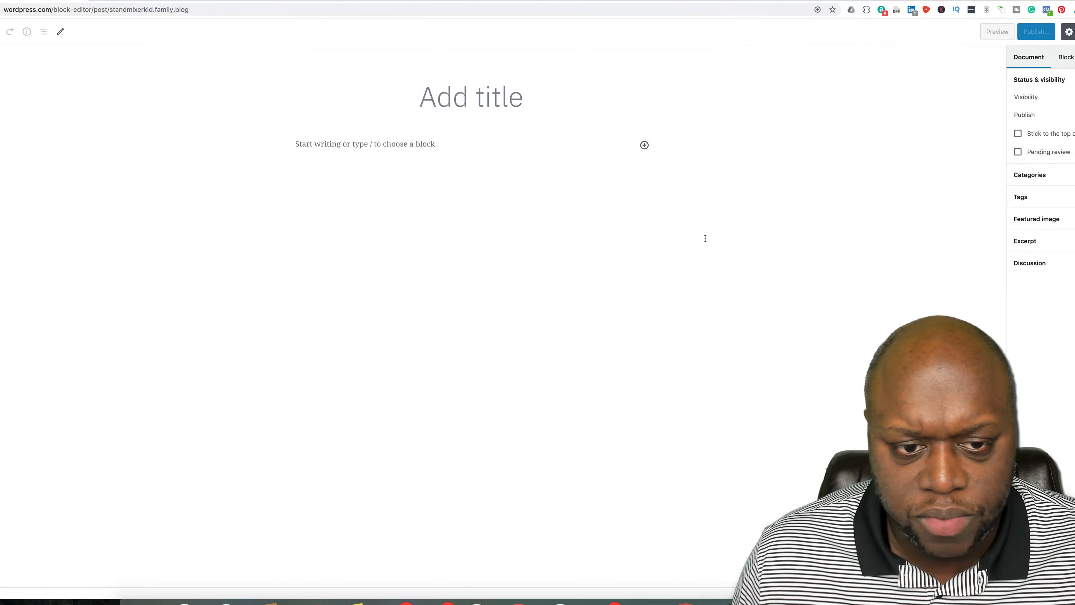
left_click(491, 89)
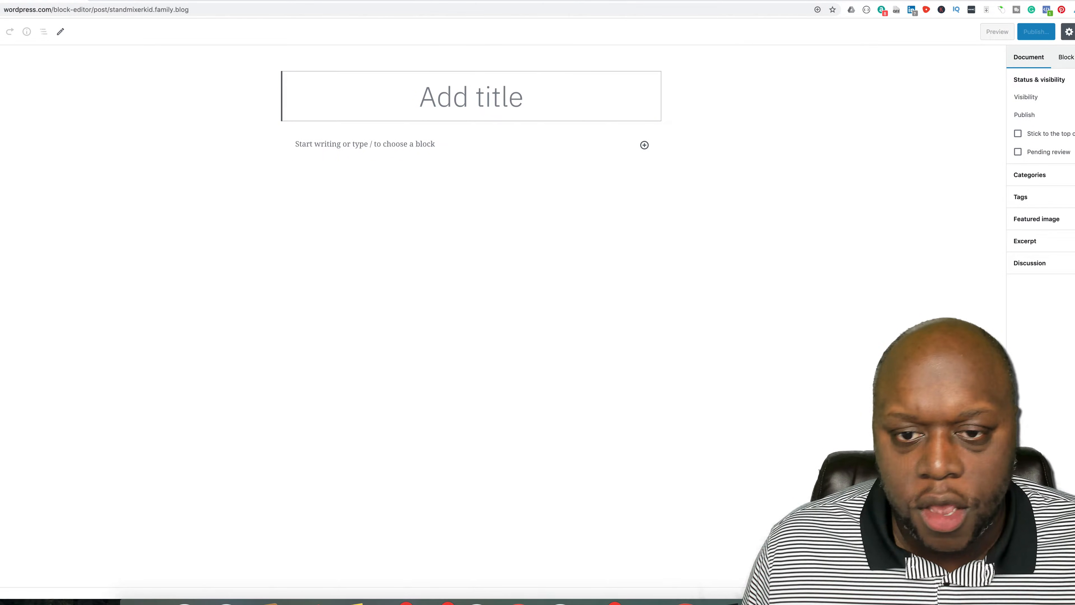
Switch to the ClickFunnels wireless router page, maximize its window, and review its headline and offer text.
left_click_drag(779, 19, 813, 46)
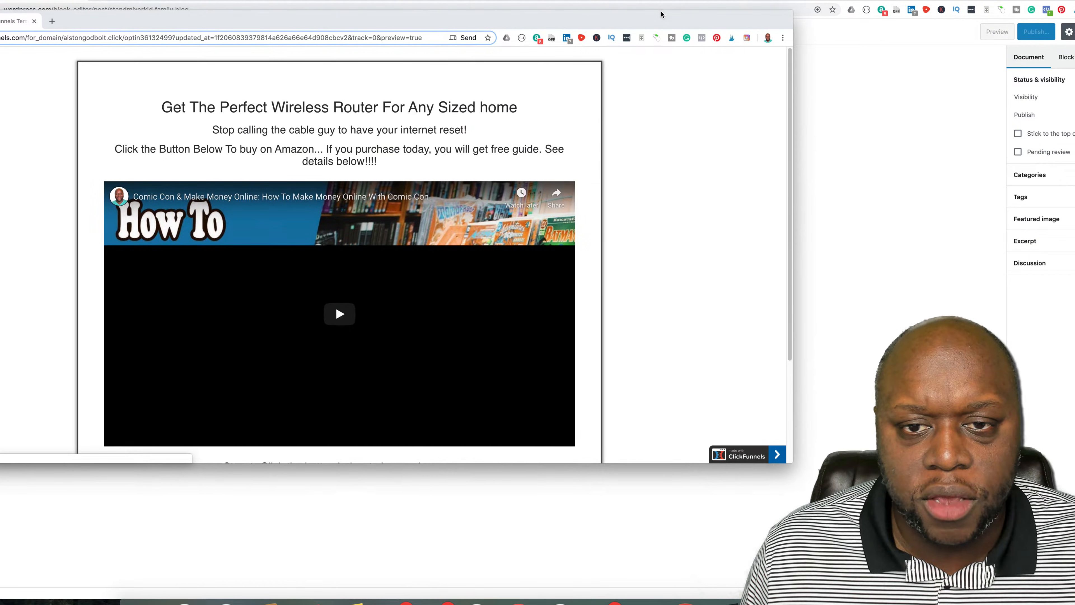
double_click(661, 12)
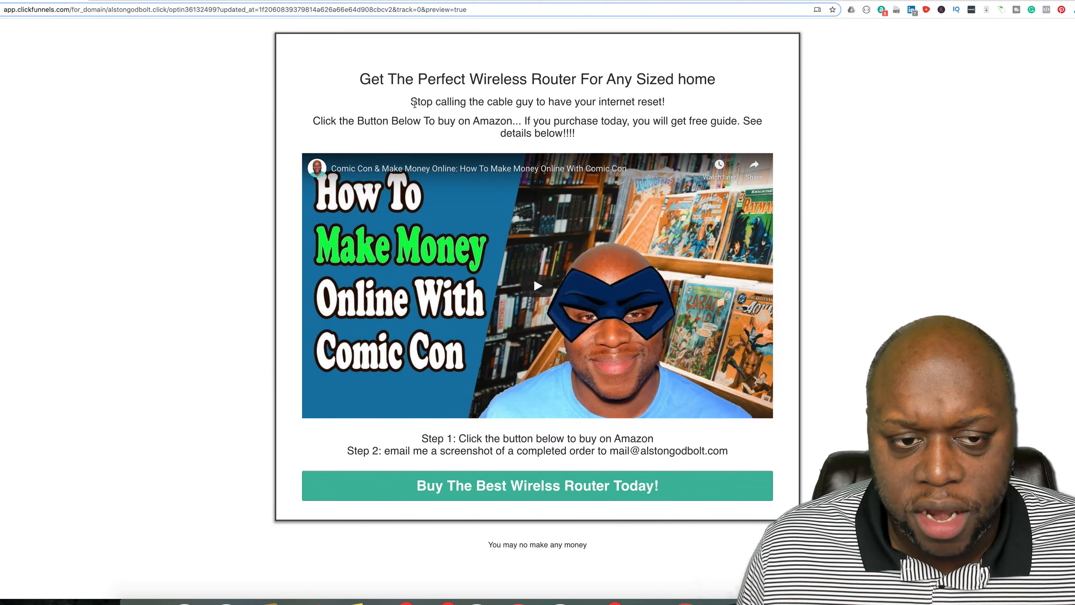
left_click_drag(328, 122, 376, 121)
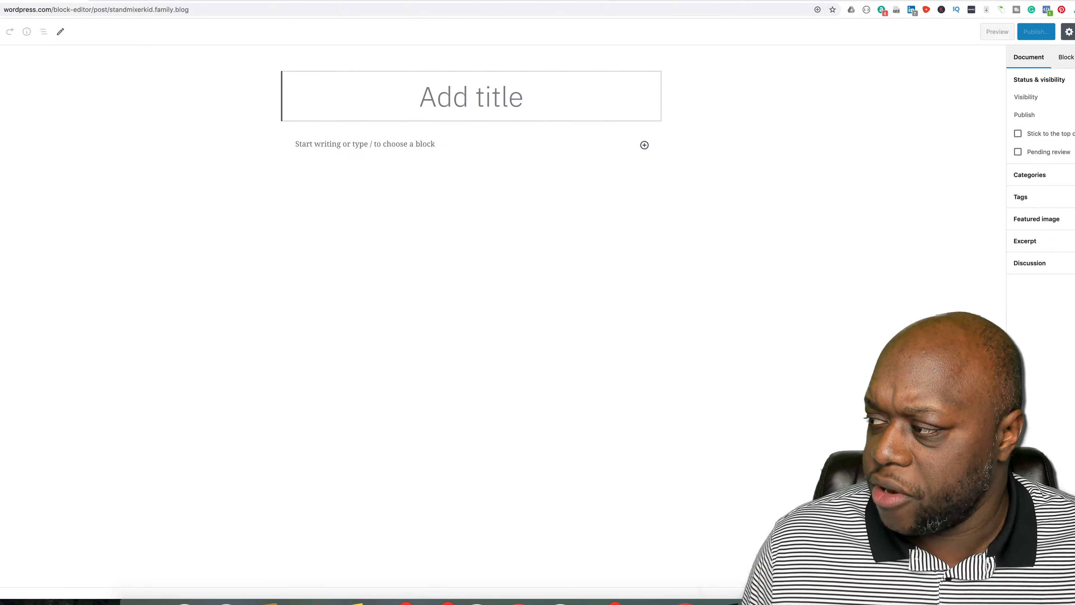
Title the WordPress post "Get The Perfect Wireless Router For Any Sized home".
left_click(487, 103)
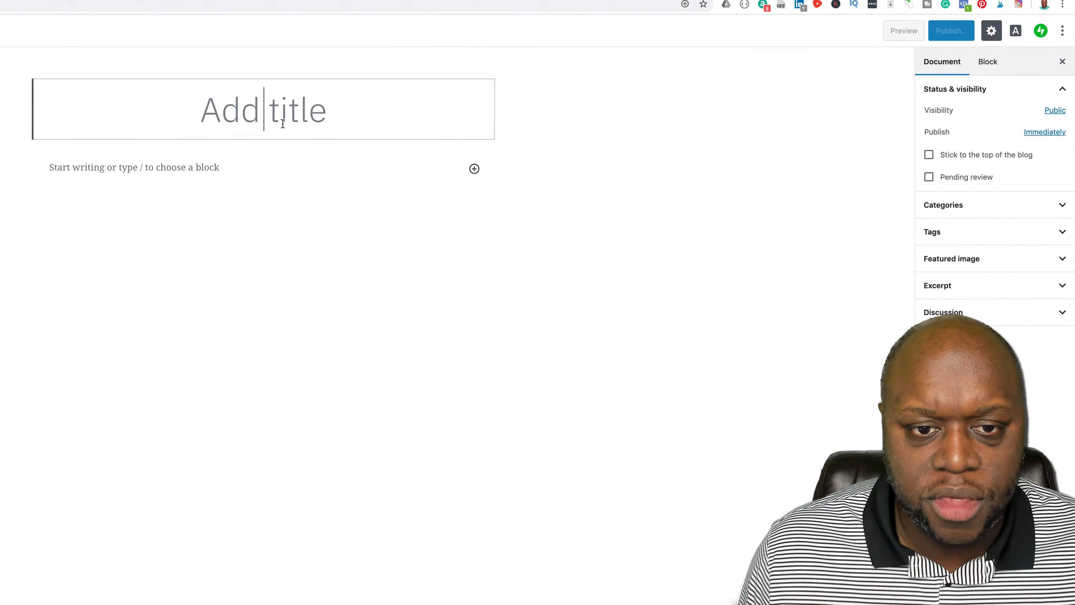
type("Get The Perfect Wireless Router For Any Sized home")
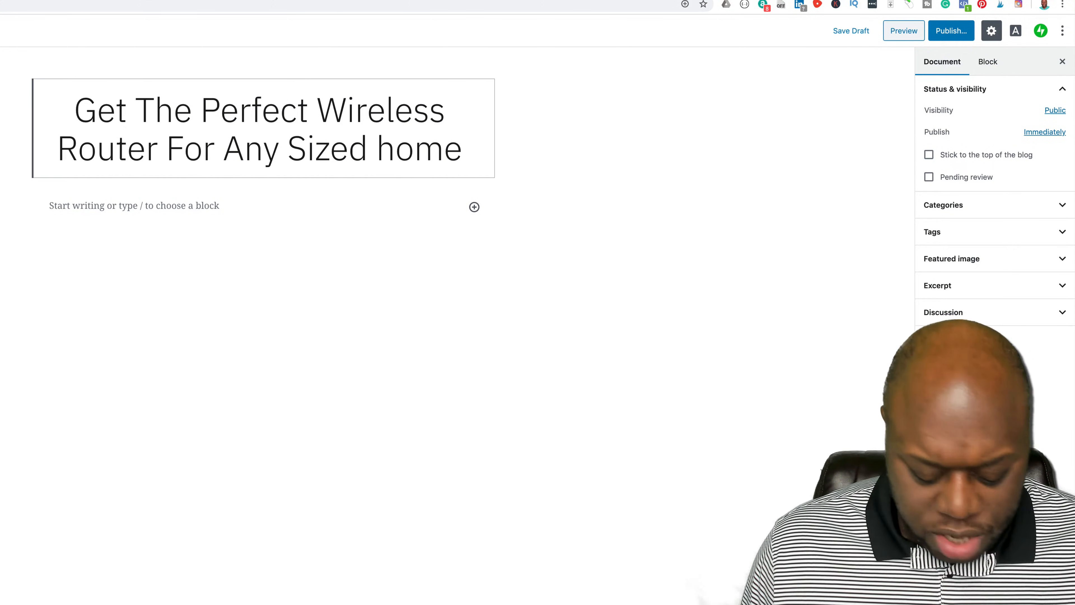
Add an H2 heading block below the title reading "Stop calling the cable guy to have your internet reset!".
left_click(199, 208)
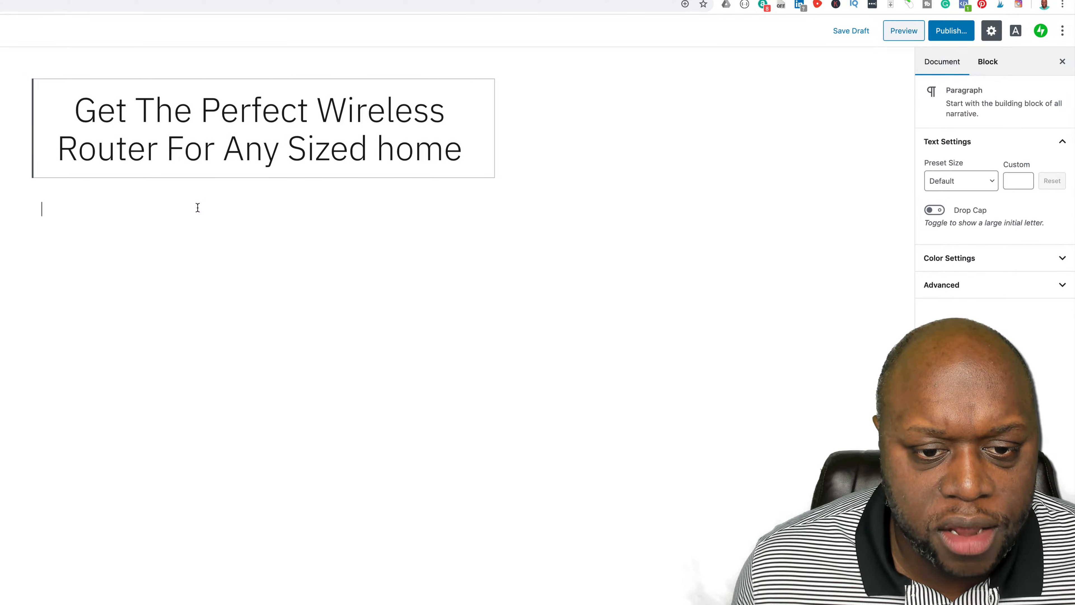
left_click(474, 207)
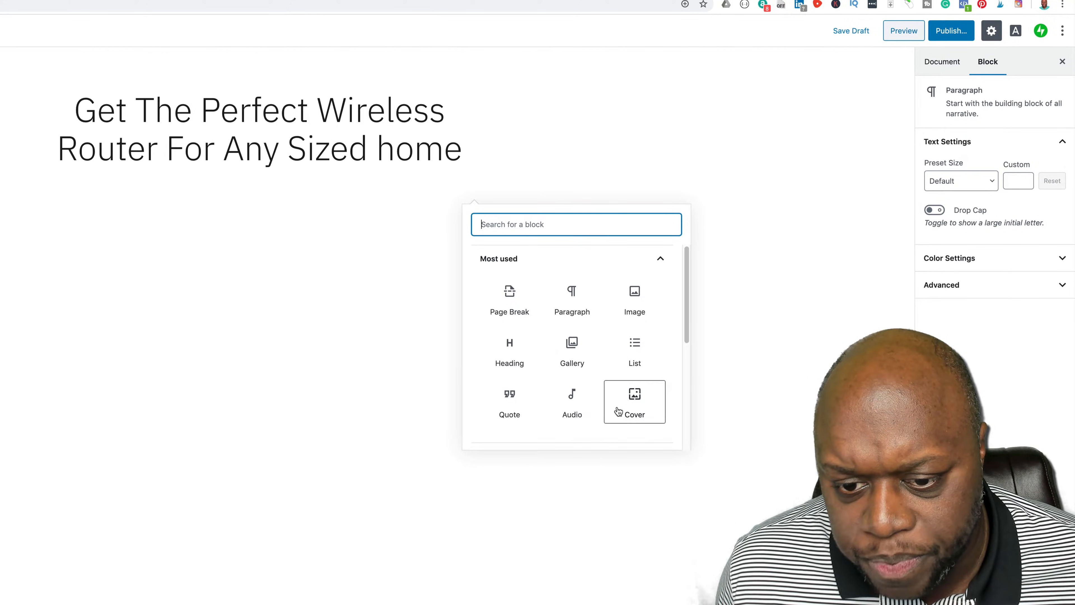
left_click(500, 345)
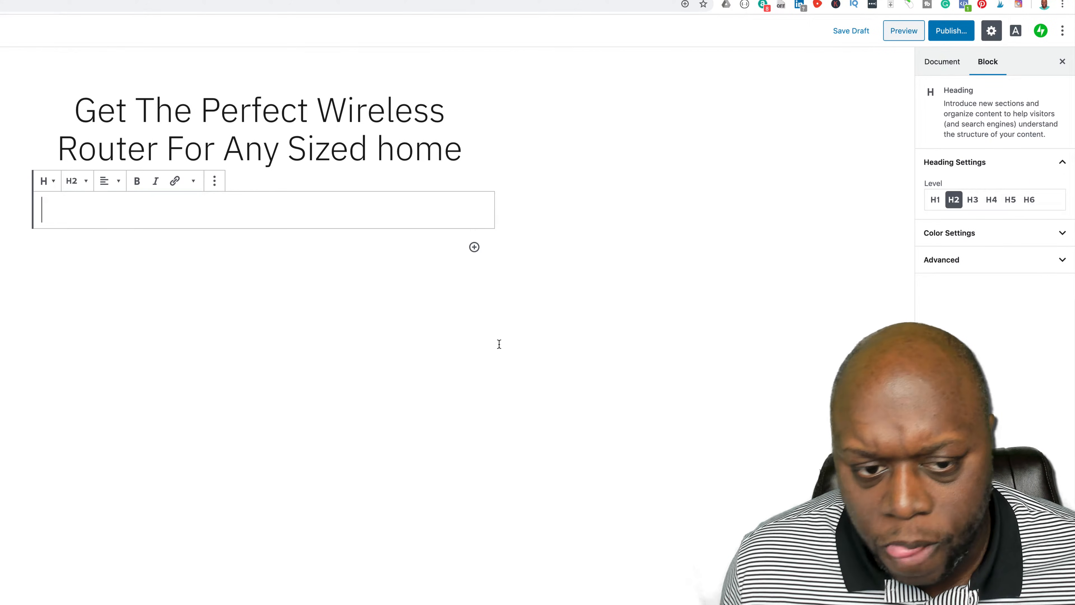
left_click(74, 181)
left_click(72, 104)
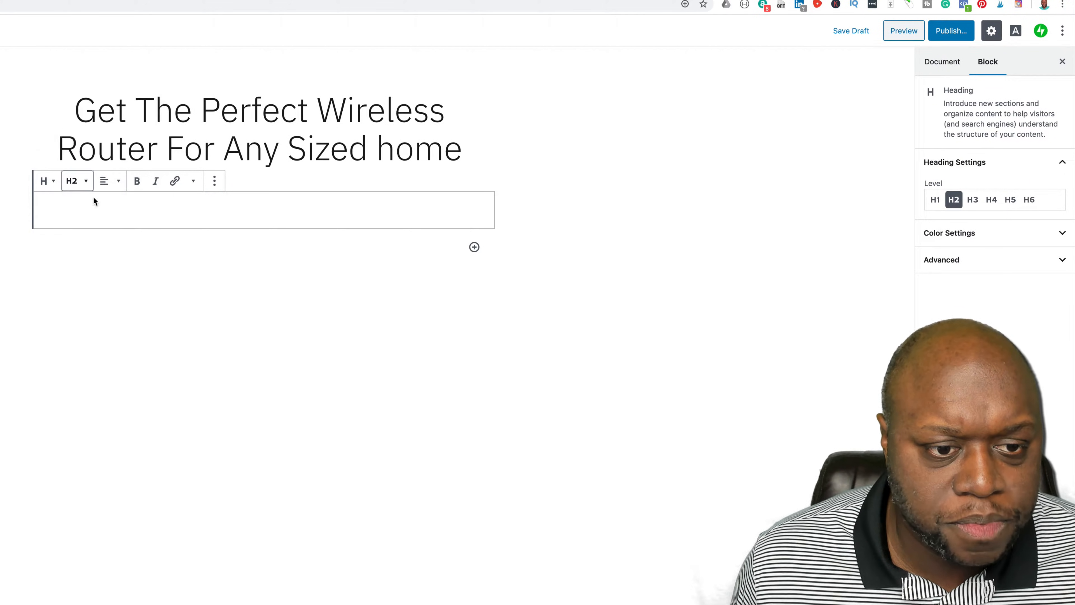
type("Stop calling the cable guy to have your internet reset!")
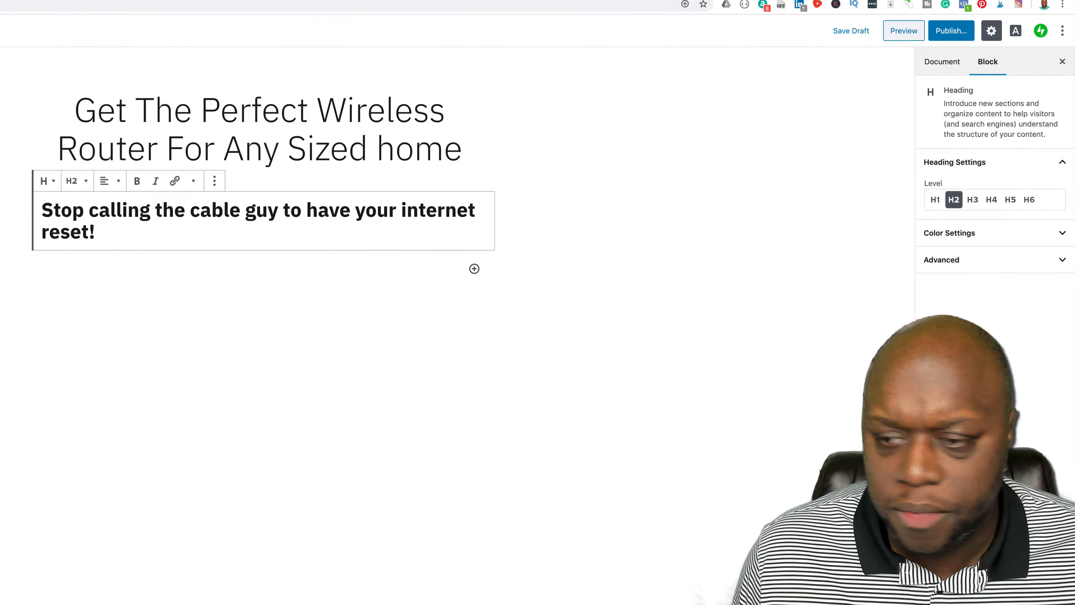
Center-align the H2 heading about calling the cable guy.
left_click(106, 181)
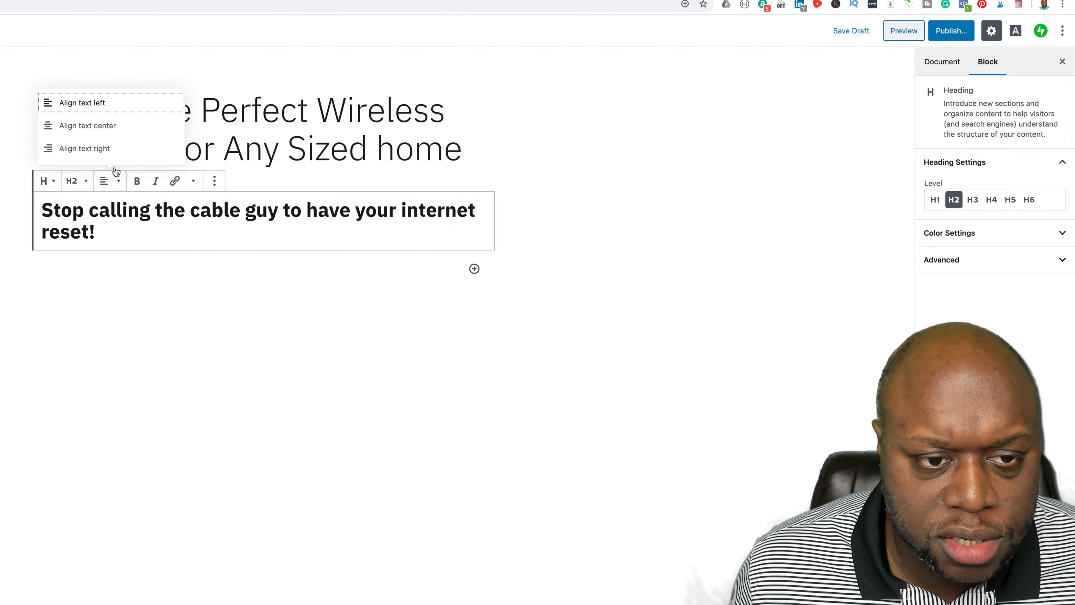
left_click(106, 127)
left_click(326, 233)
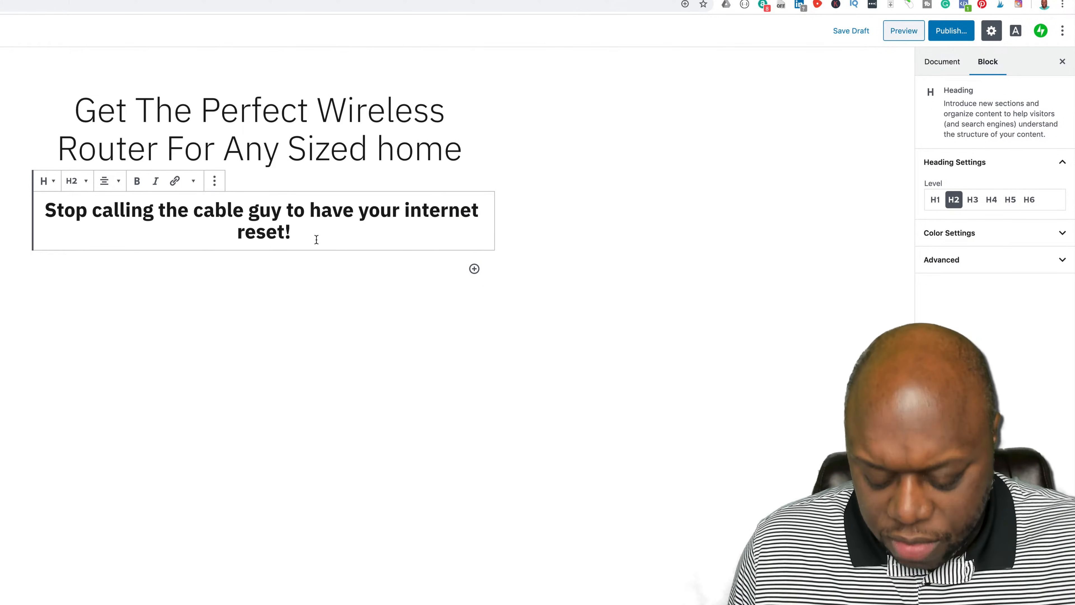
Add a paragraph below the heading reading "Click the Button Below To buy on Amazon... If you purchase today, you will get free guide. See details below!!!!".
left_click(474, 269)
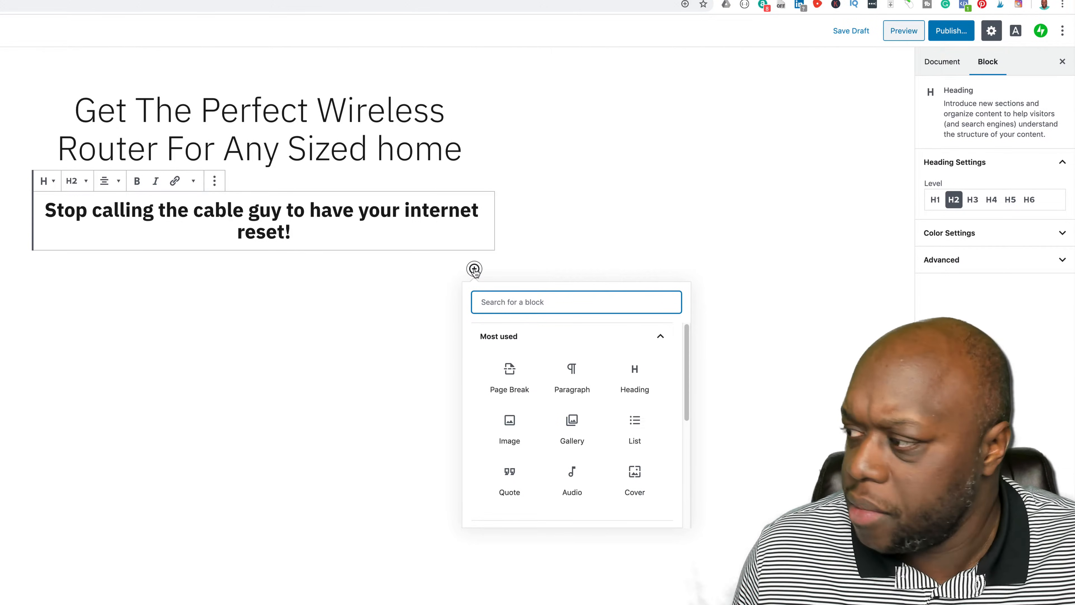
left_click(571, 379)
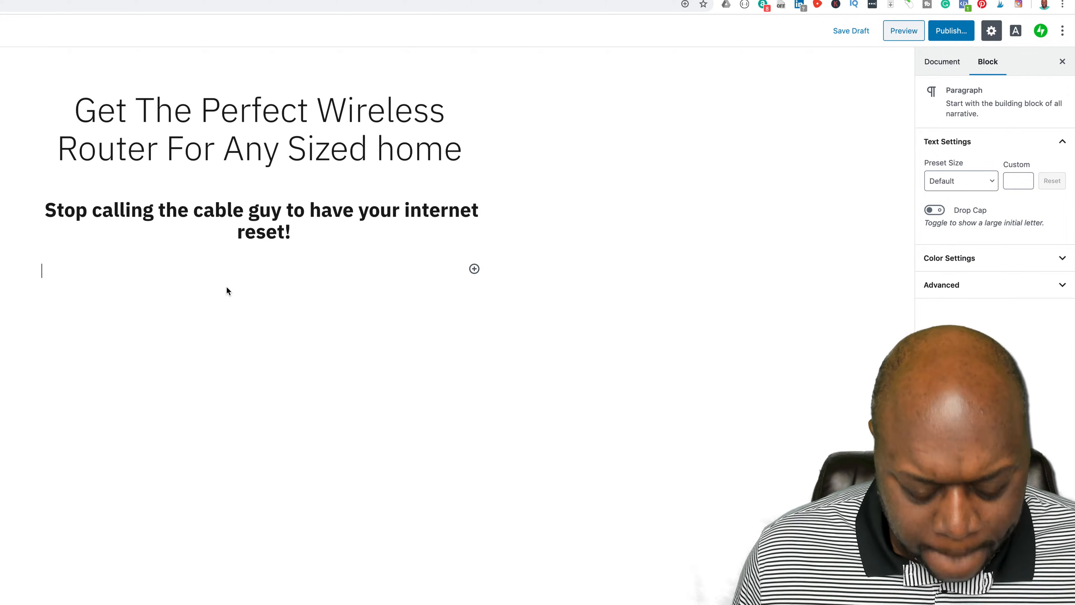
type("Click the Button Below To buy on Amazon... If you purchase today, you will get free guide. See details below!!!!")
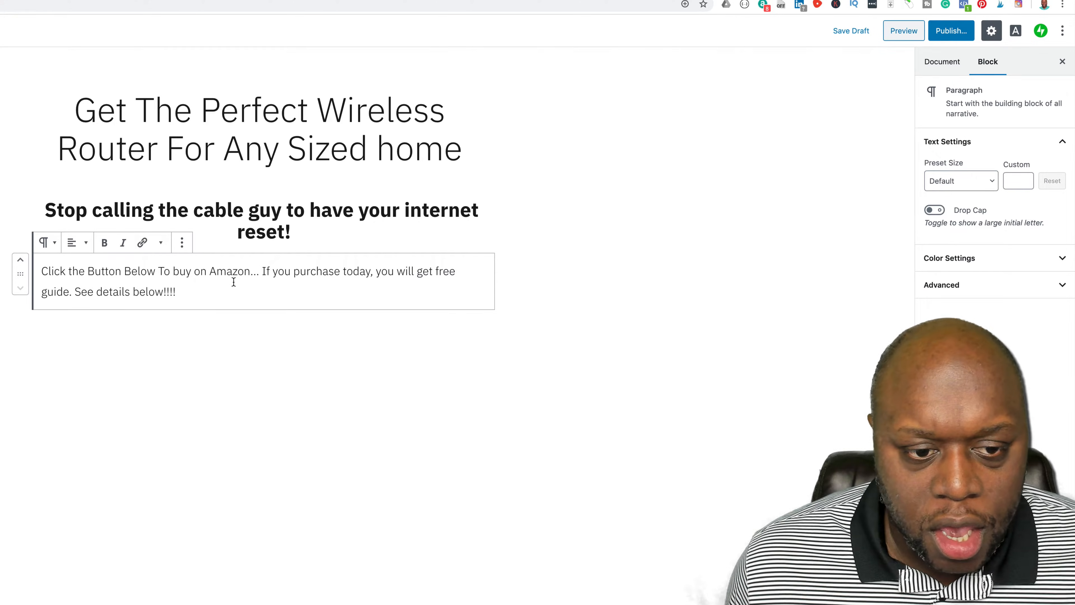
Center-align the Amazon purchase paragraph below the heading.
left_click(78, 243)
left_click(96, 189)
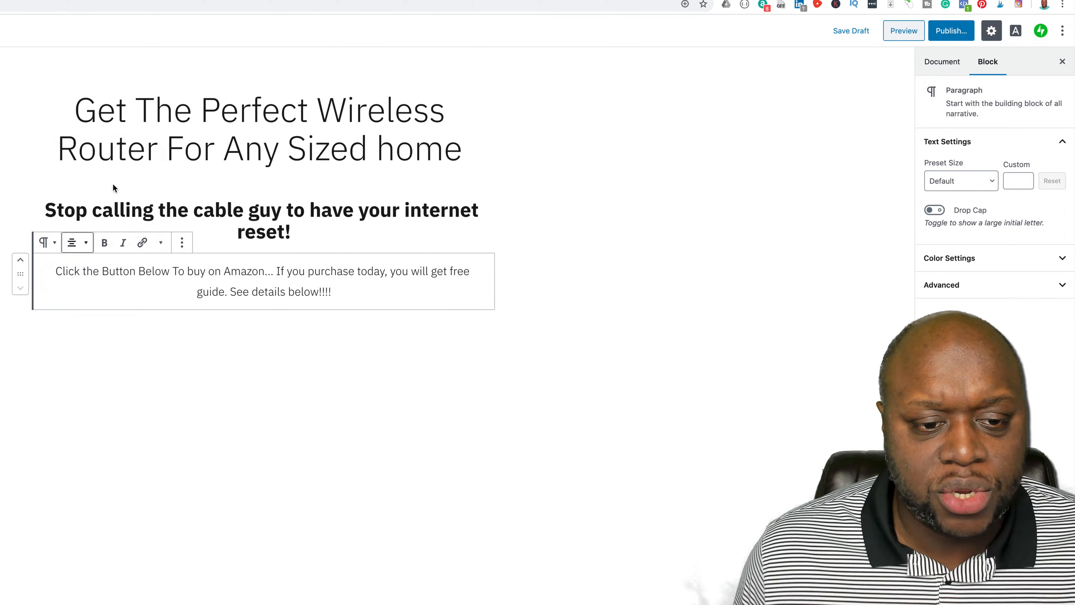
left_click(514, 322)
Start an empty block below the Amazon purchase paragraph and browse the block library's Widgets, Layout Elements, Formatting and Common Blocks categories.
left_click(410, 299)
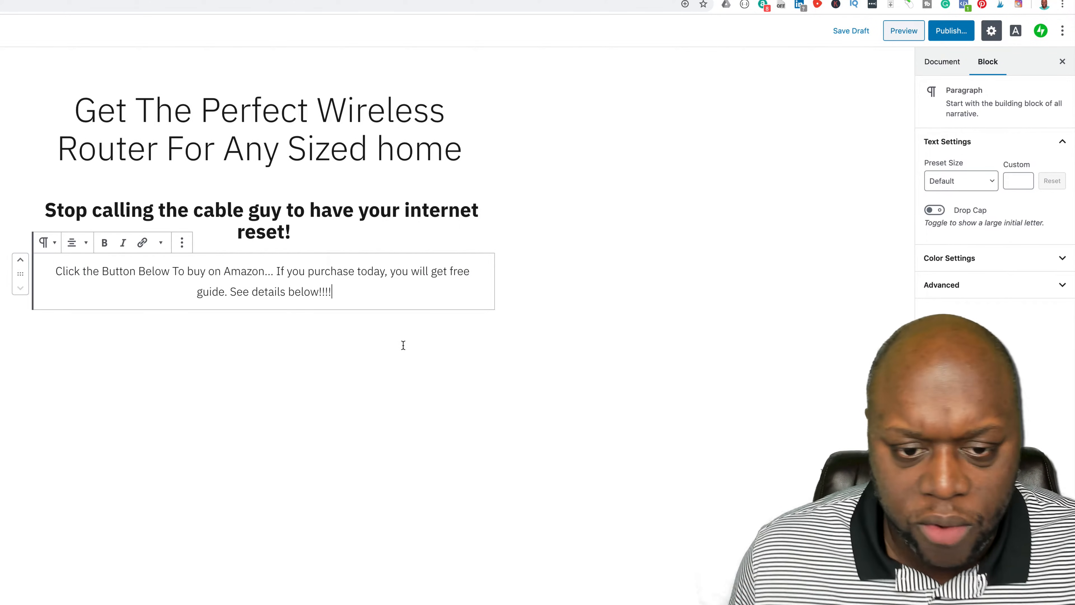
key("Return")
left_click(469, 329)
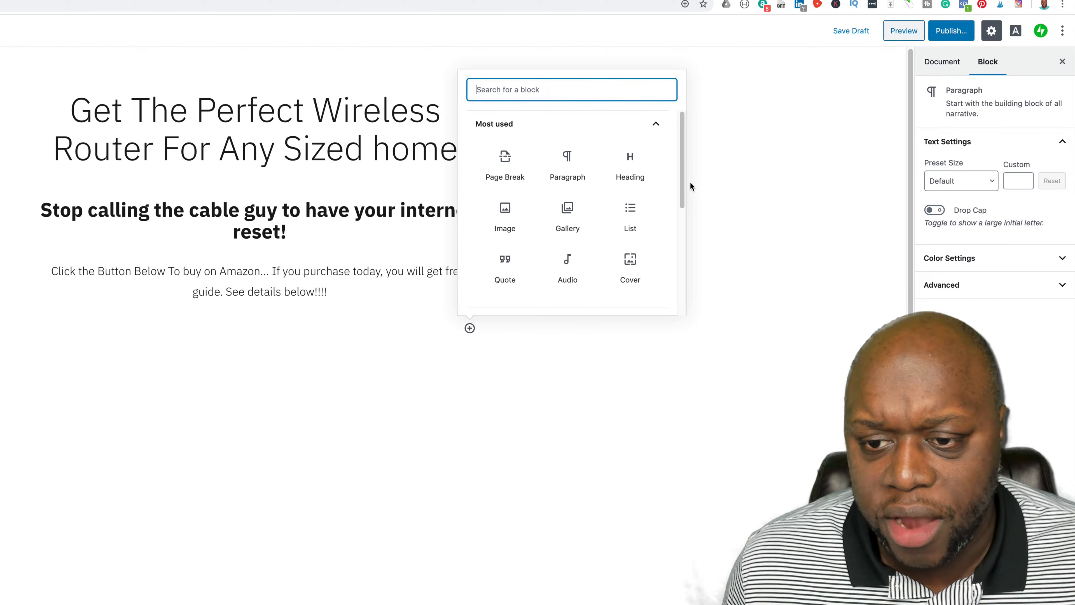
left_click_drag(679, 189, 672, 308)
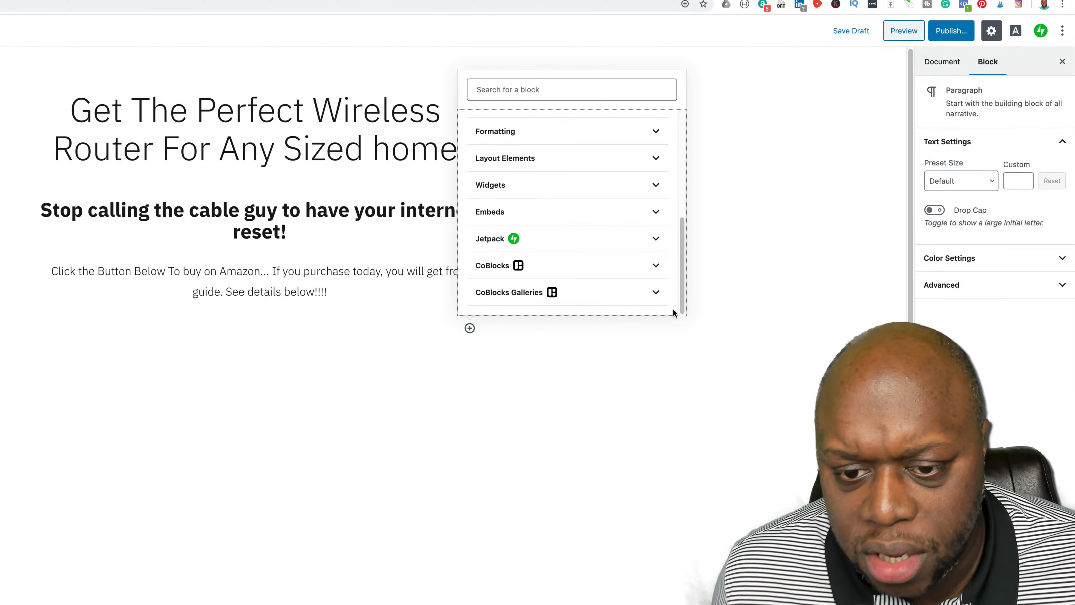
left_click(640, 191)
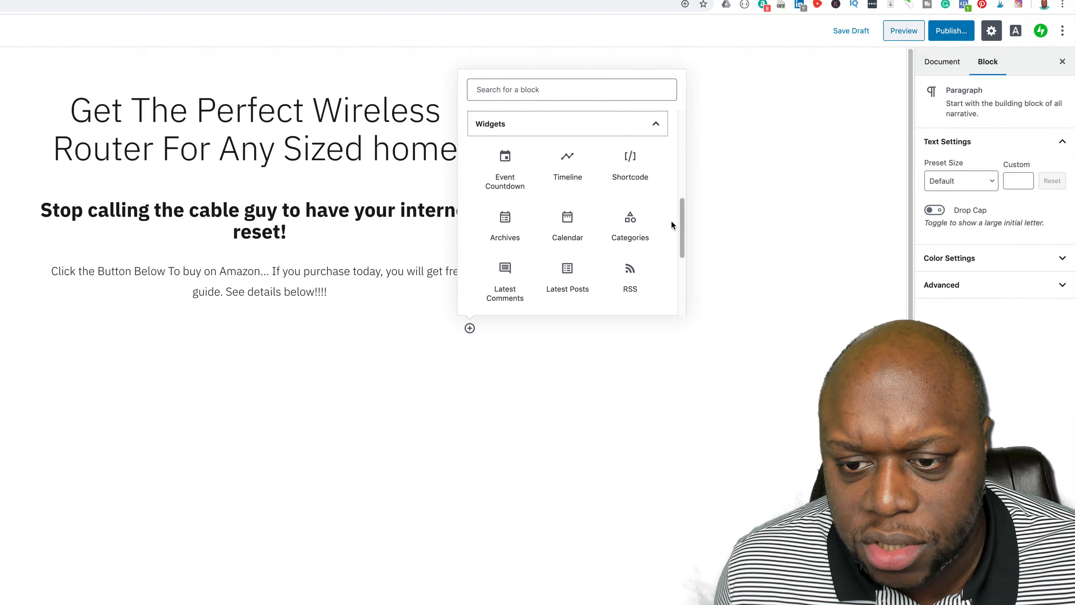
scroll(680, 210, "up", 5)
scroll(678, 212, "down", 1)
scroll(679, 205, "up", 2)
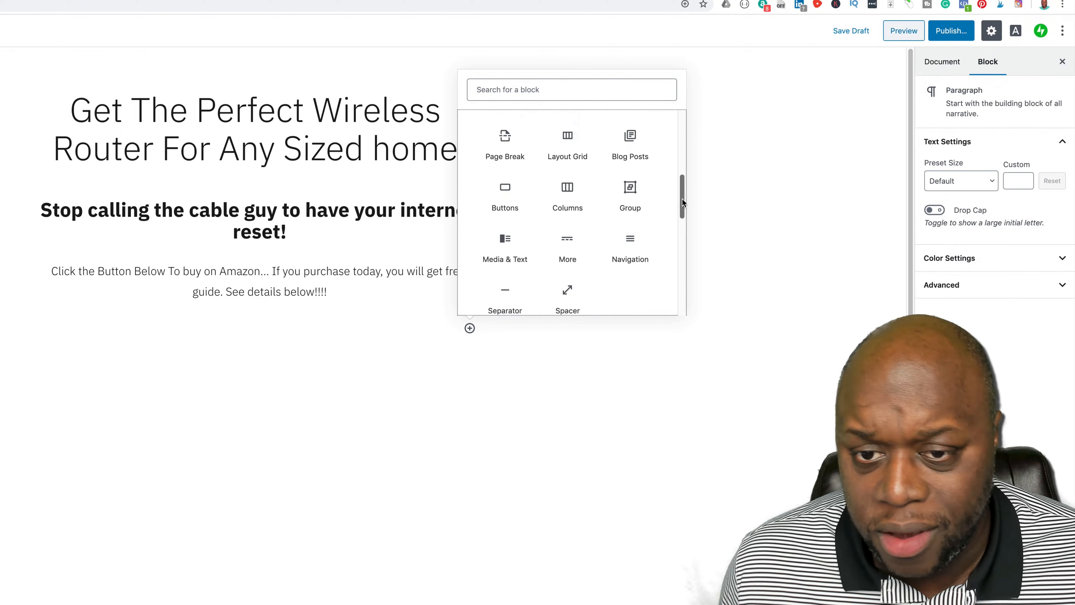
scroll(682, 202, "up", 4)
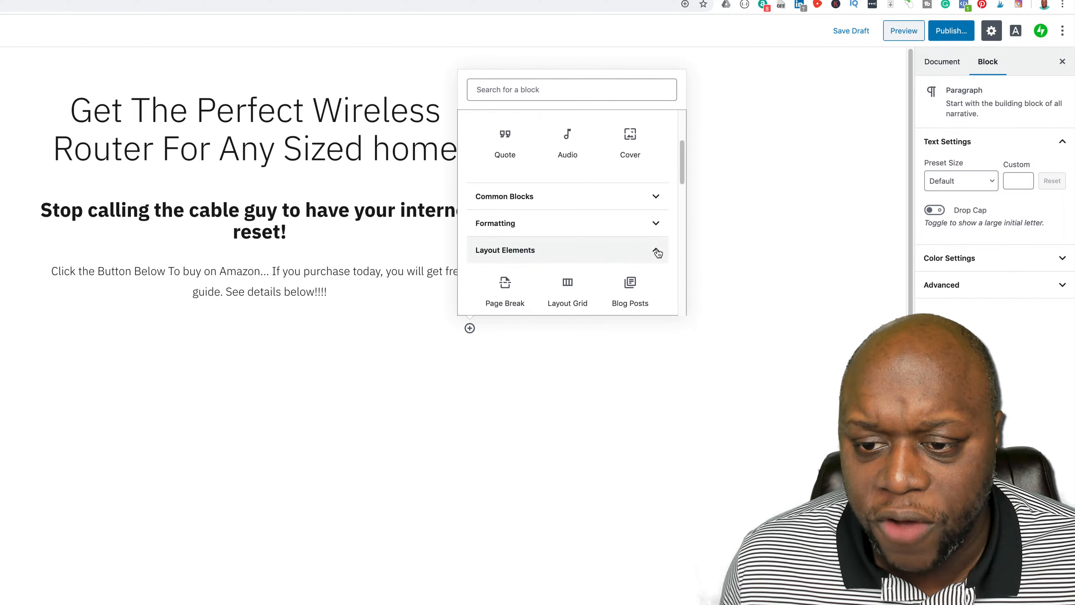
left_click(657, 253)
left_click(659, 231)
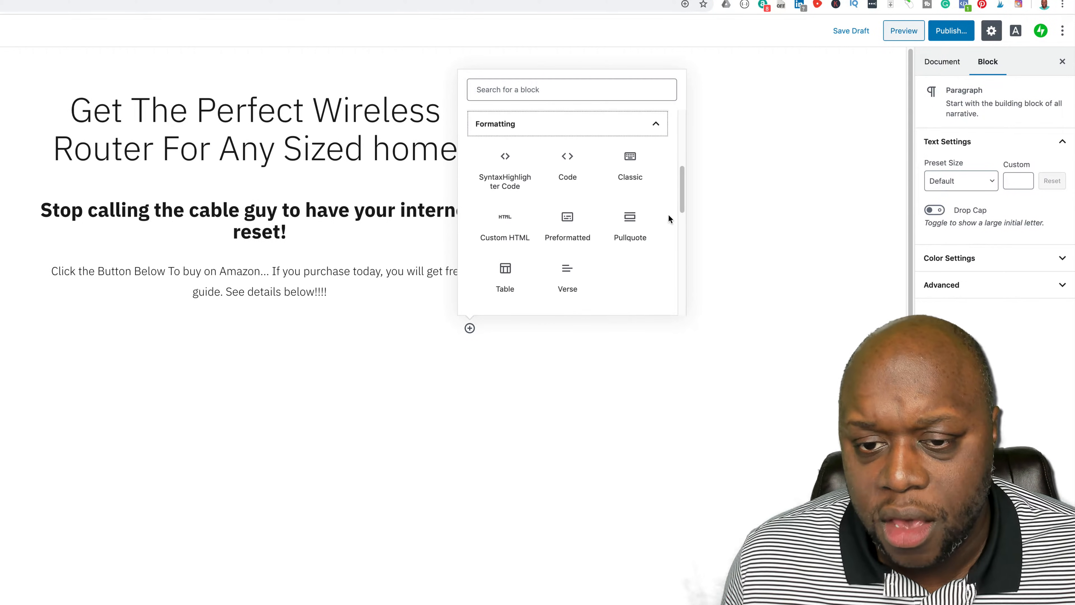
scroll(682, 192, "down", 1)
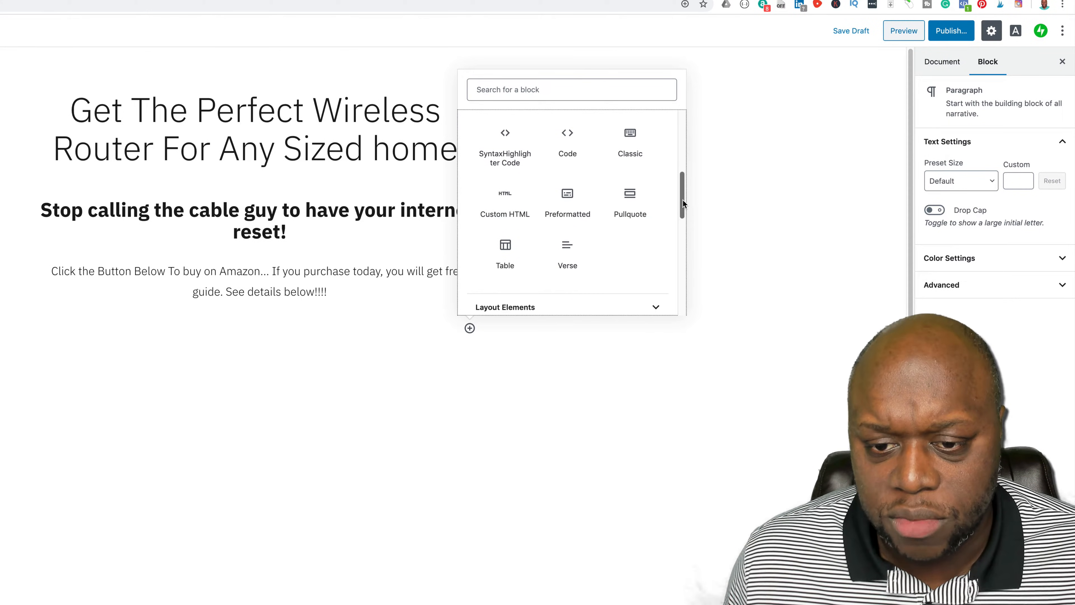
scroll(681, 194, "up", 2)
left_click_drag(680, 191, 675, 159)
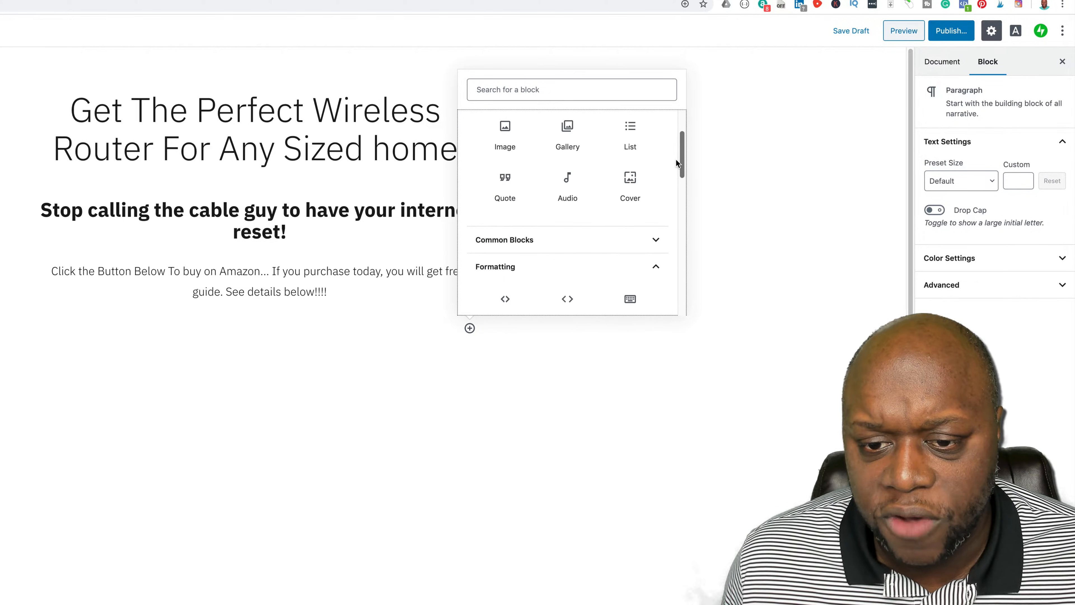
left_click(657, 267)
left_click(657, 241)
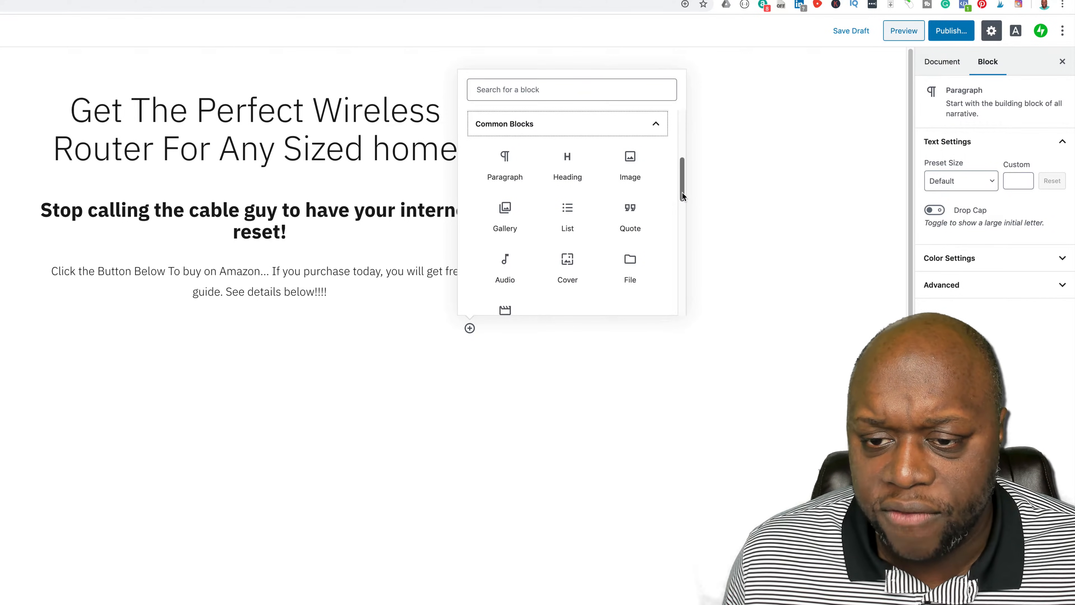
left_click_drag(683, 190, 682, 185)
left_click_drag(683, 187, 684, 141)
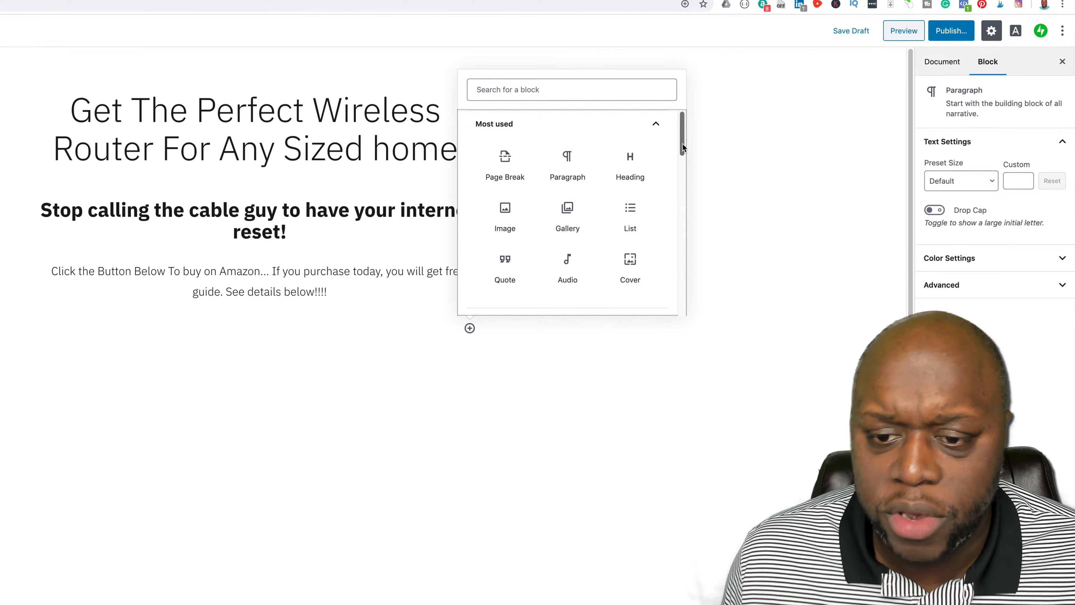
left_click(442, 364)
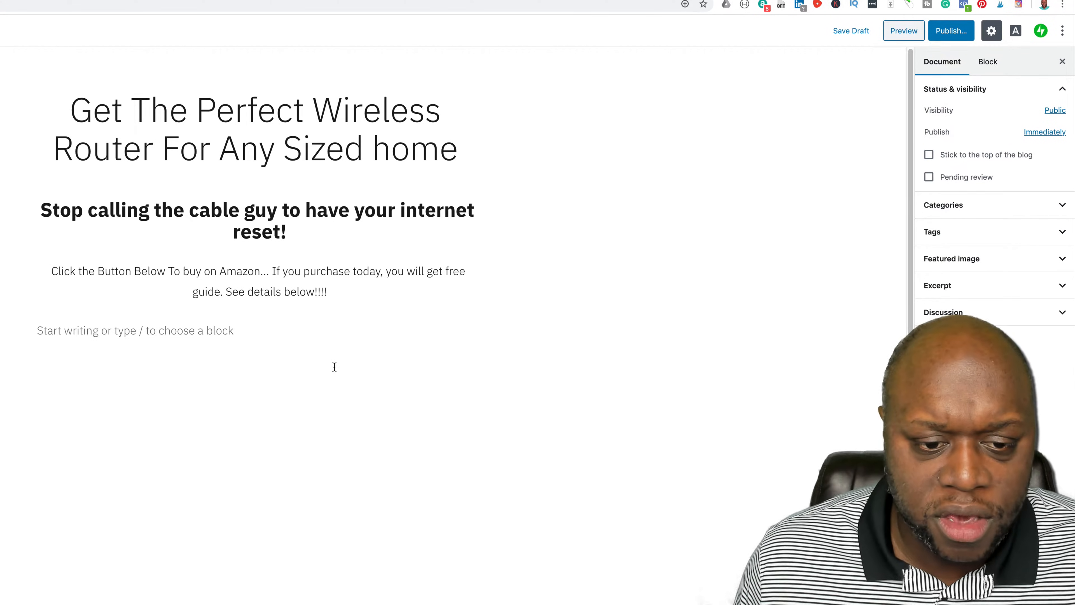
Paste the Step 1 and Step 2 instructions about buying on Amazon and emailing an order screenshot below the Amazon purchase paragraph.
left_click(221, 329)
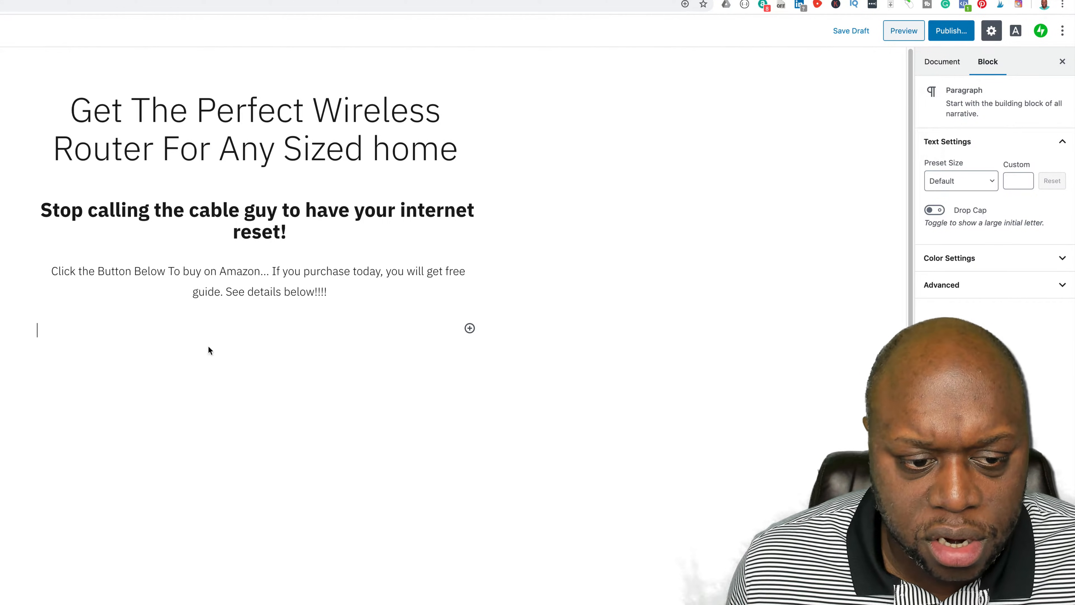
left_click(470, 329)
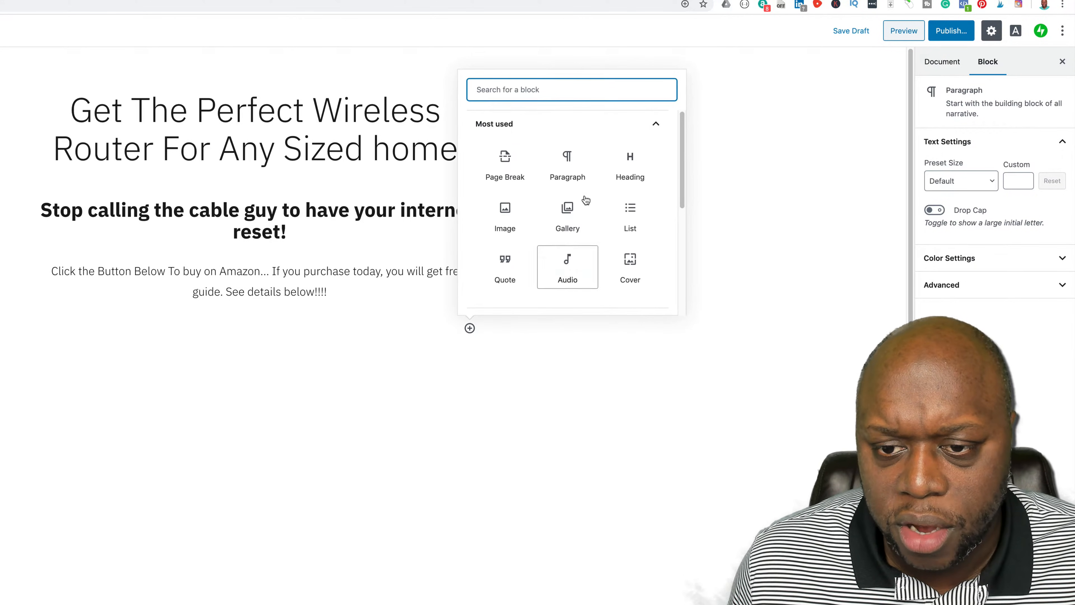
key("Escape")
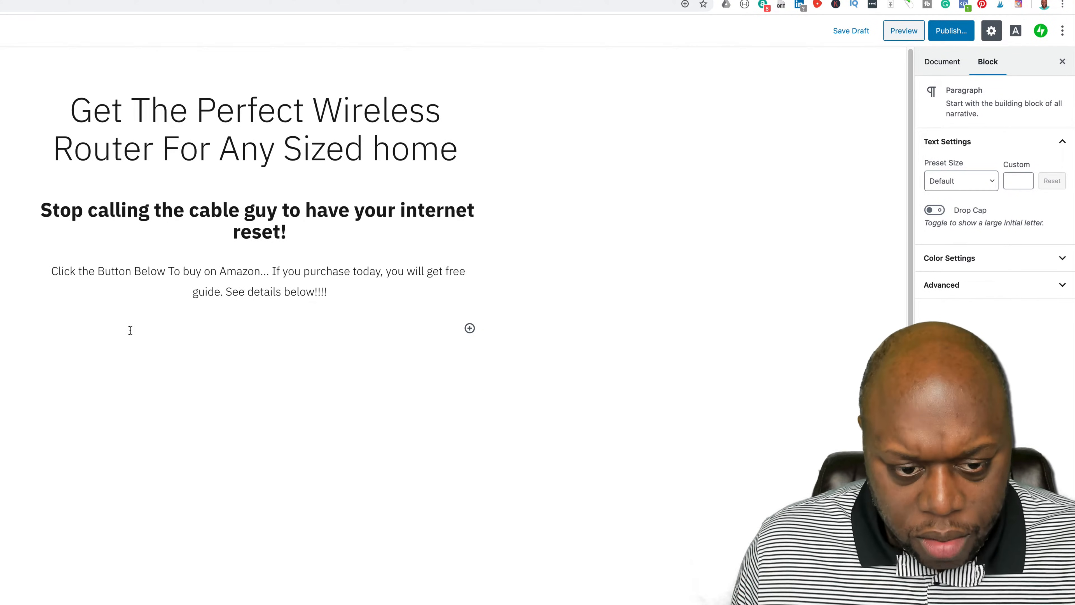
key("ctrl+v")
Transform the pasted Step 1 and Step 2 heading into a paragraph and center-align it.
left_click_drag(466, 375, 29, 337)
left_click(43, 302)
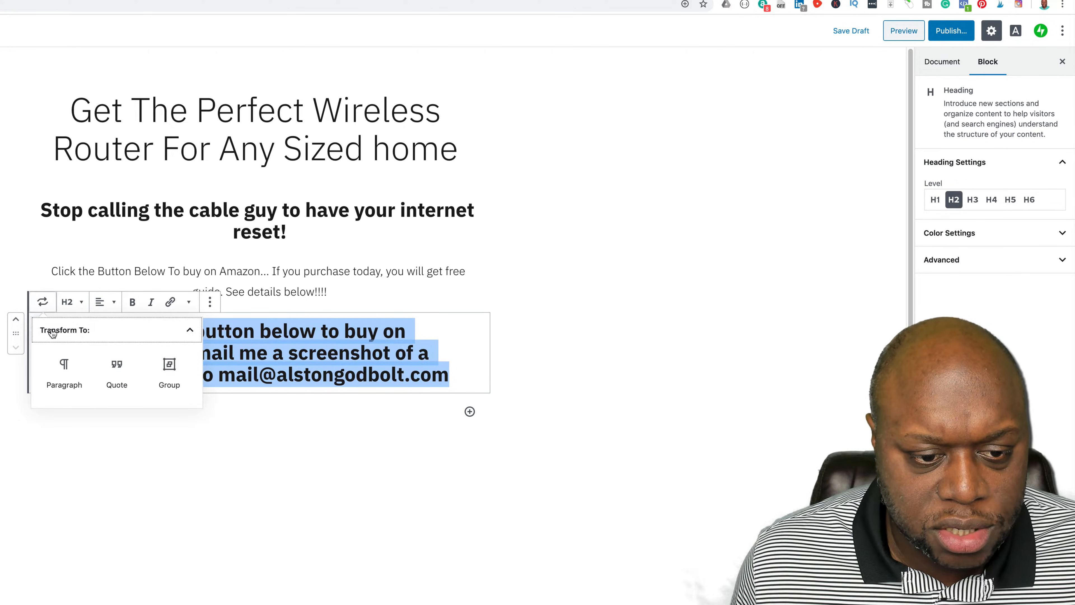
left_click(64, 367)
left_click(79, 301)
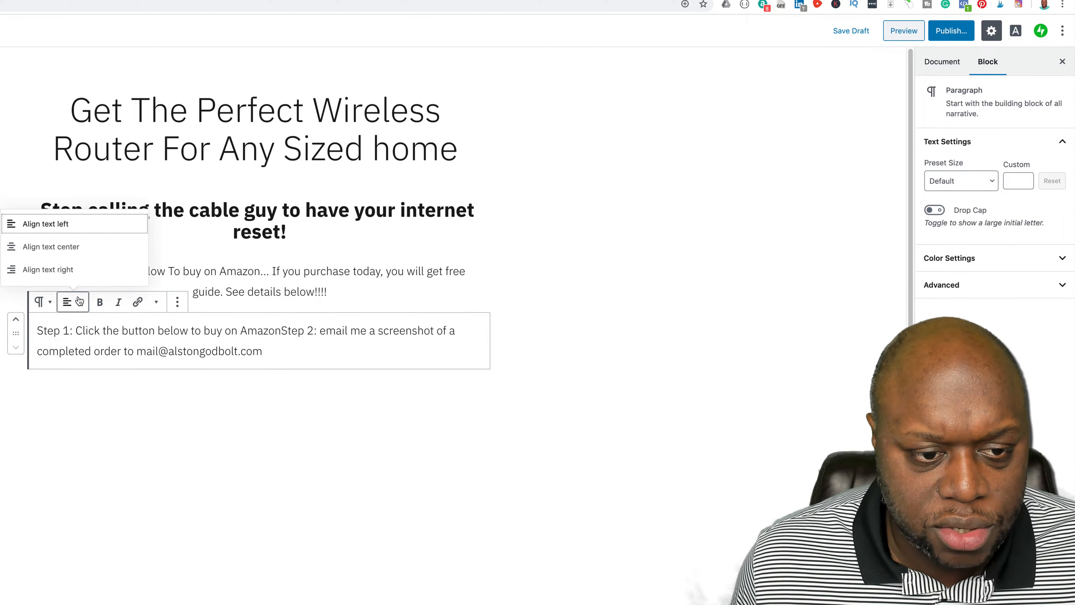
left_click(79, 247)
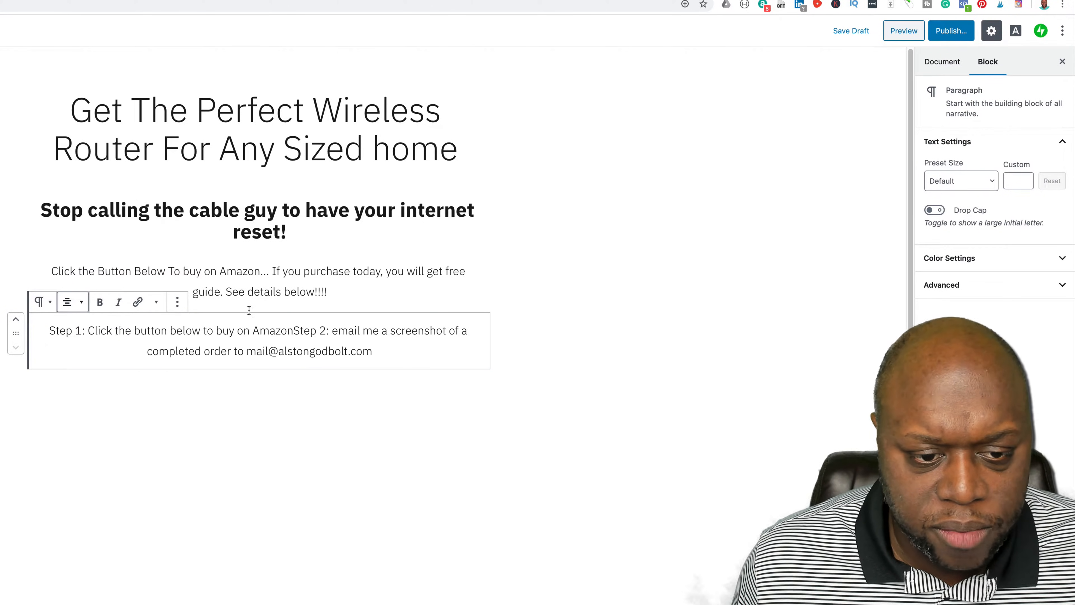
Add a Video block and move it above the Step 1 and Step 2 paragraph.
left_click(405, 357)
key("Return")
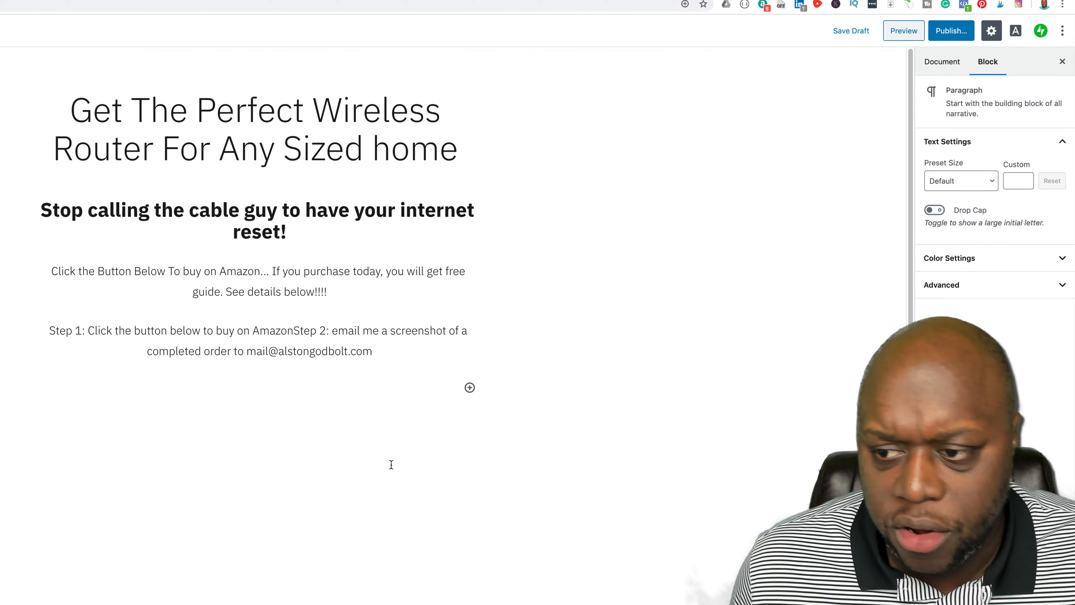
left_click(469, 388)
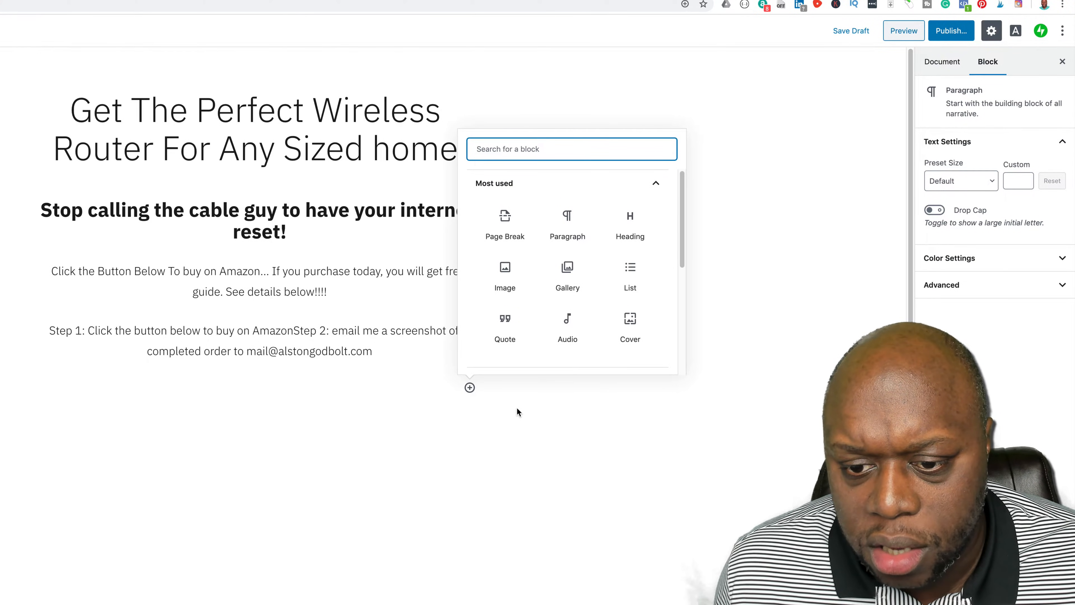
left_click_drag(682, 226, 680, 309)
left_click(656, 212)
left_click(518, 225)
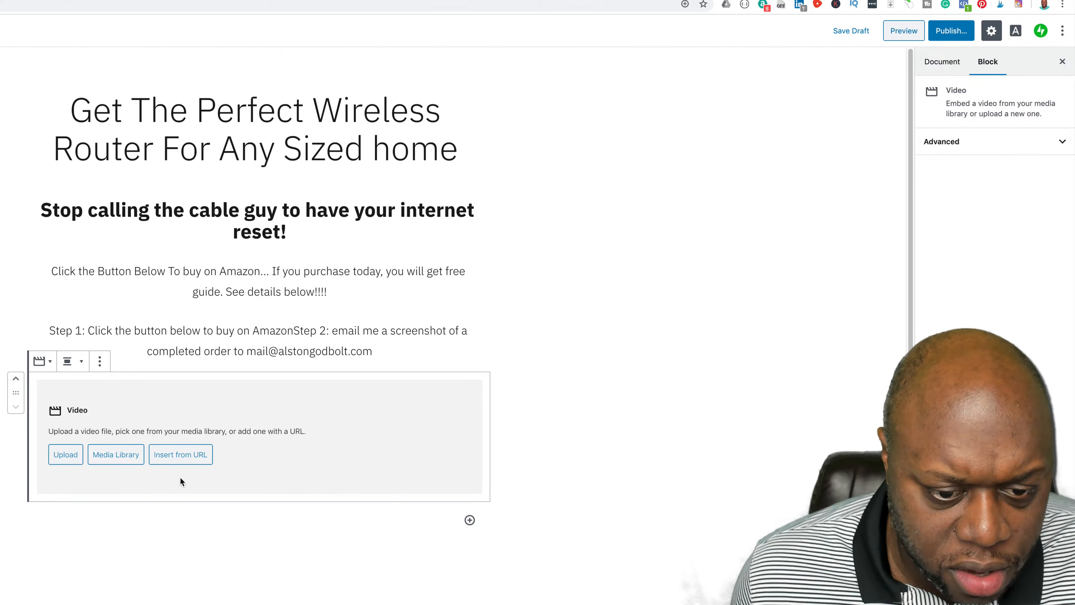
left_click(16, 378)
left_click(391, 428)
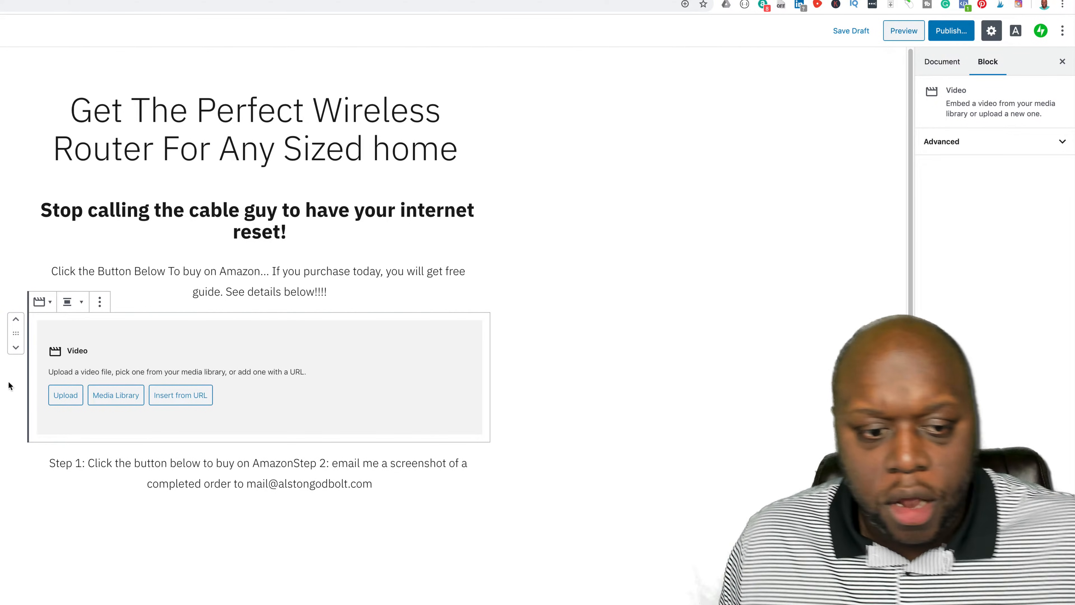
left_click(181, 403)
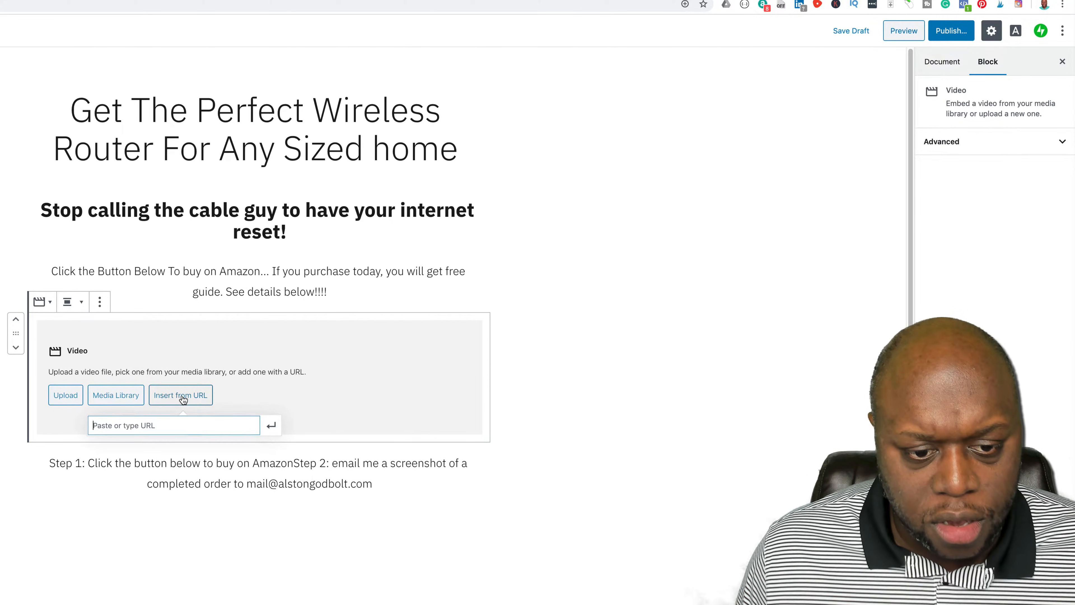
key("super+v")
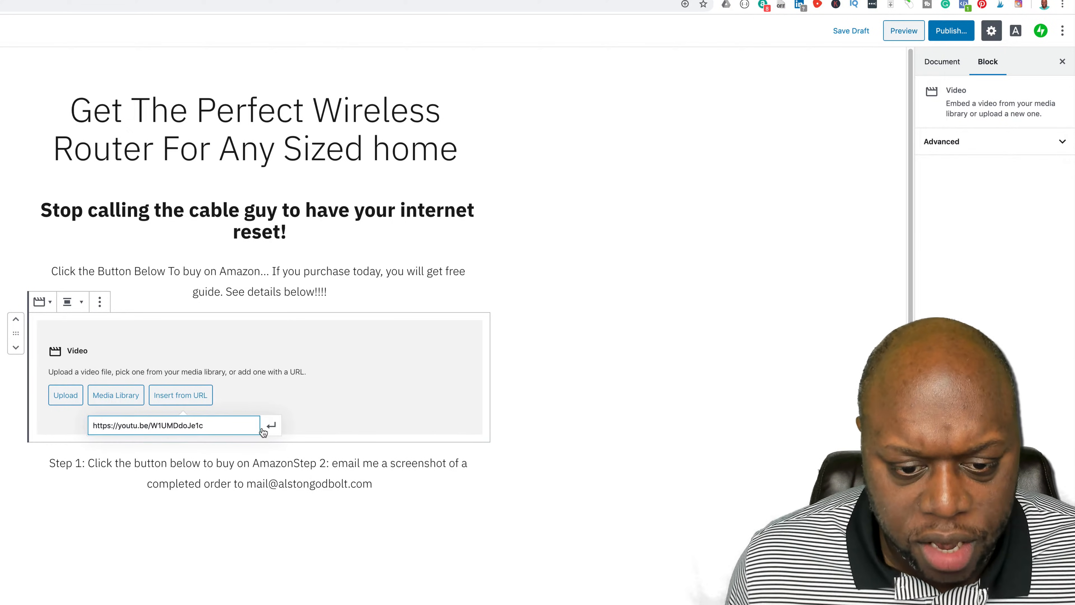
left_click(271, 425)
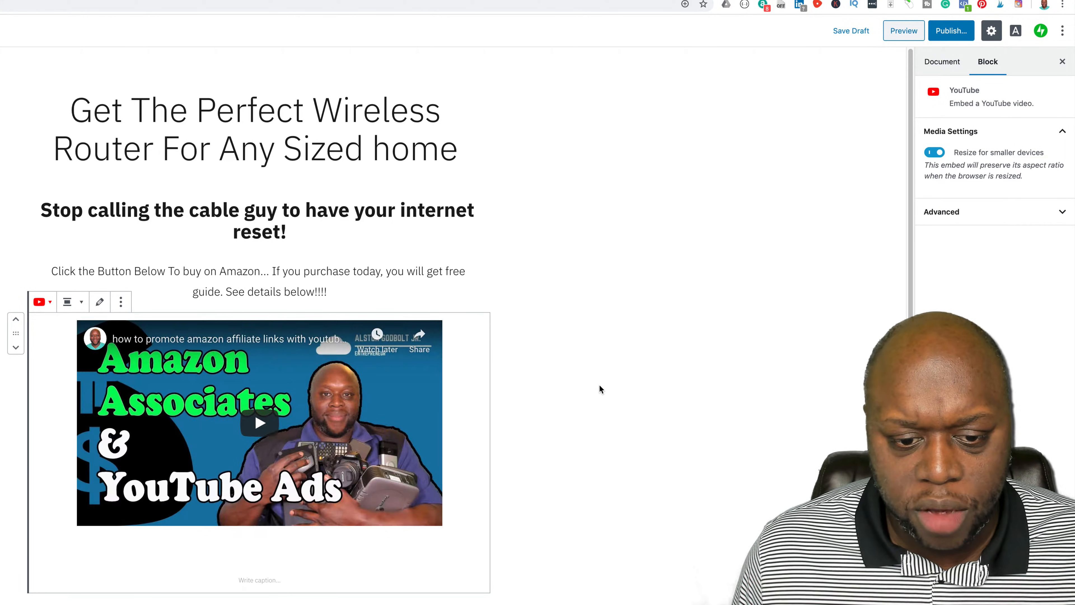
Add a Buttons block below the Step 1 and Step 2 paragraph.
scroll(553, 409, "down", 3)
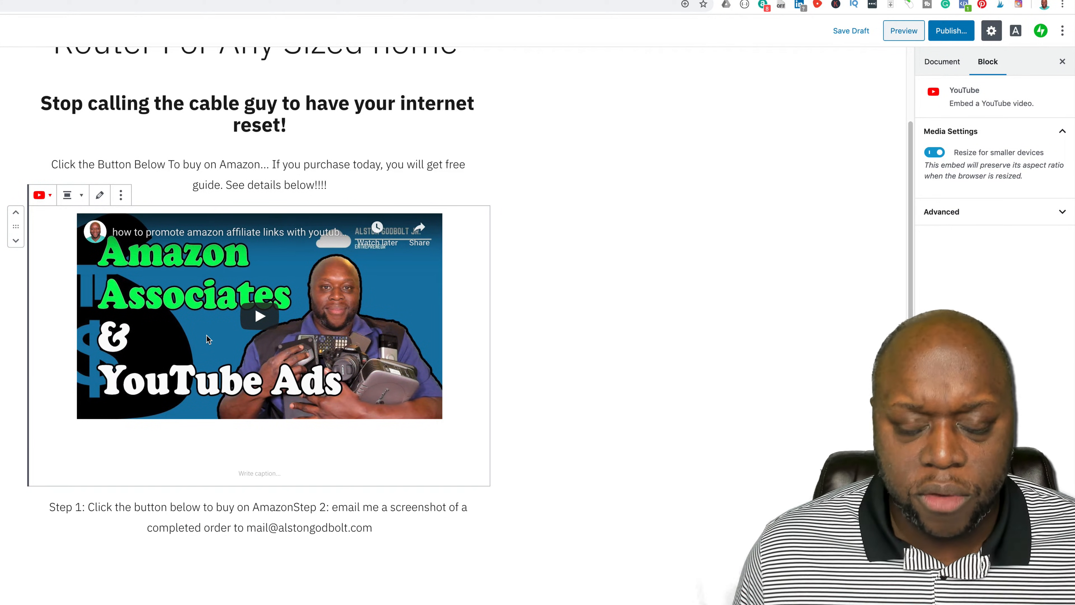
left_click(362, 528)
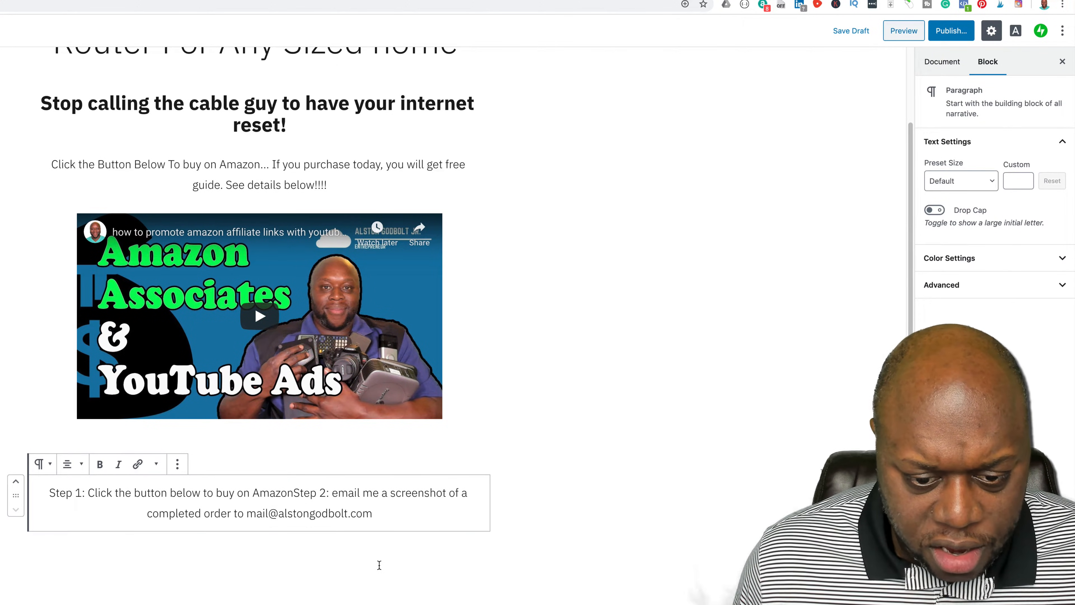
key("Return")
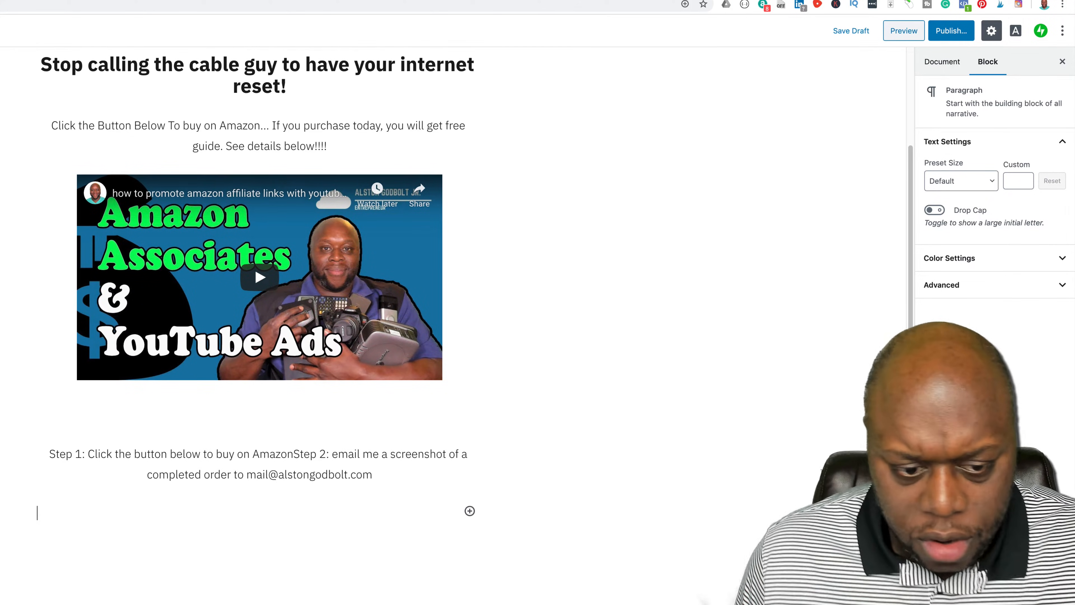
left_click(470, 511)
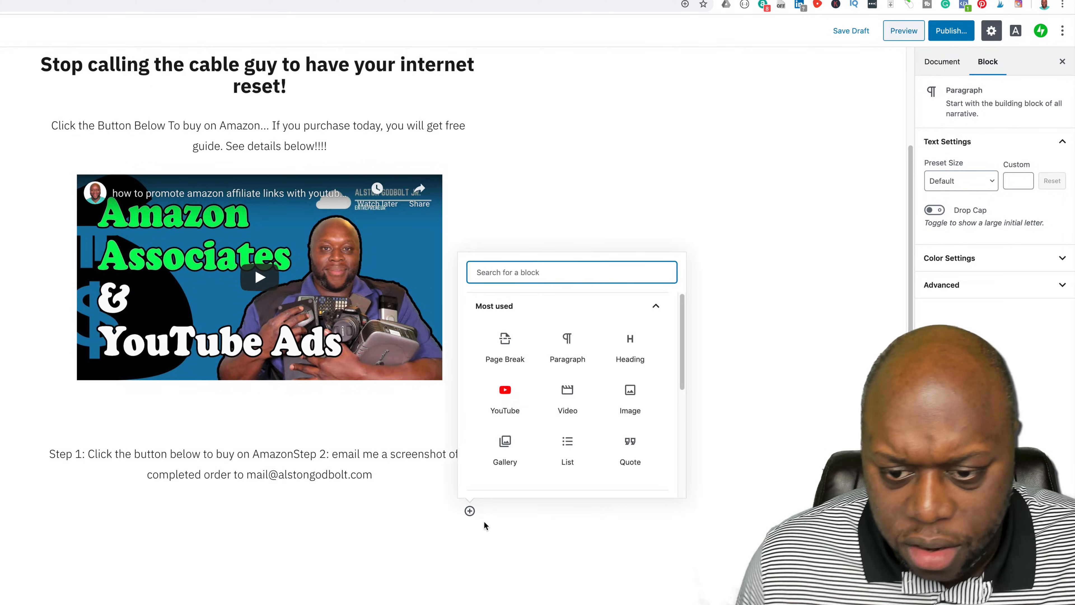
left_click(684, 364)
scroll(684, 364, "down", 3)
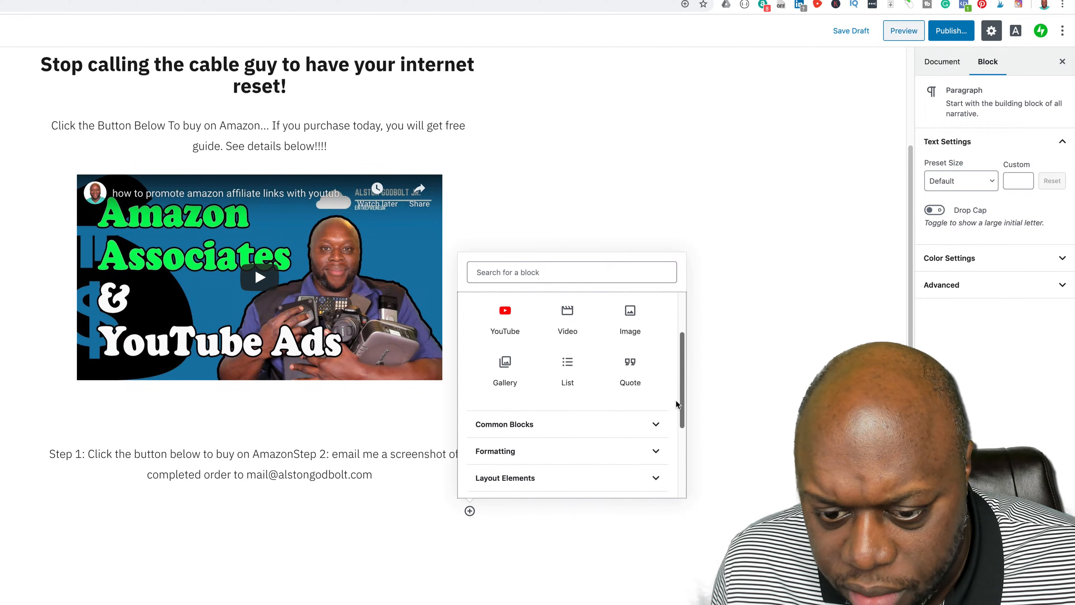
left_click(508, 408)
left_click(506, 395)
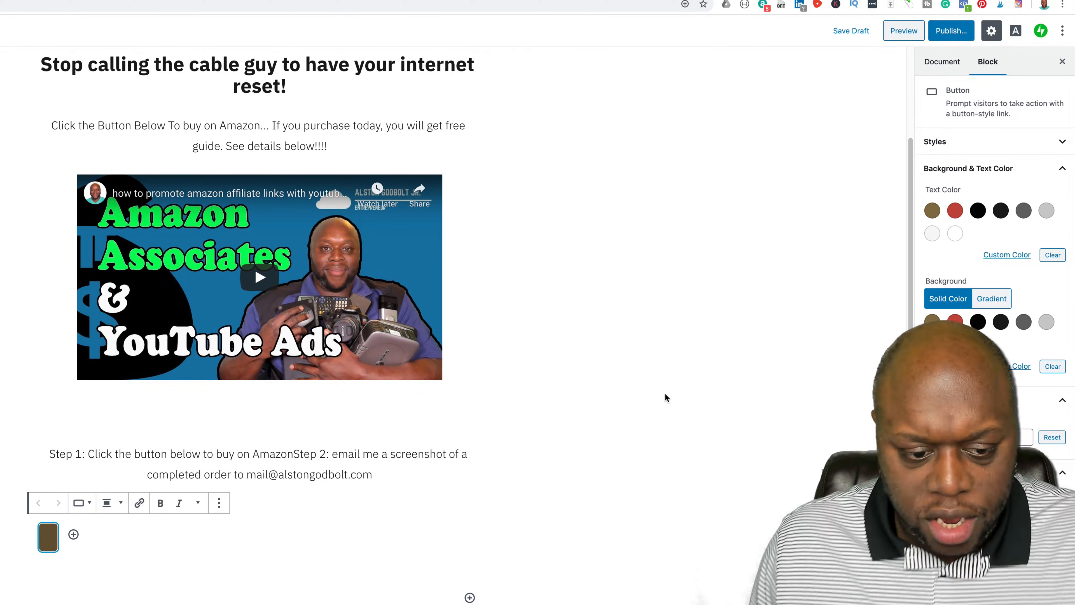
Label the new button "Click here to buy the stand mixer".
scroll(665, 395, "down", 1)
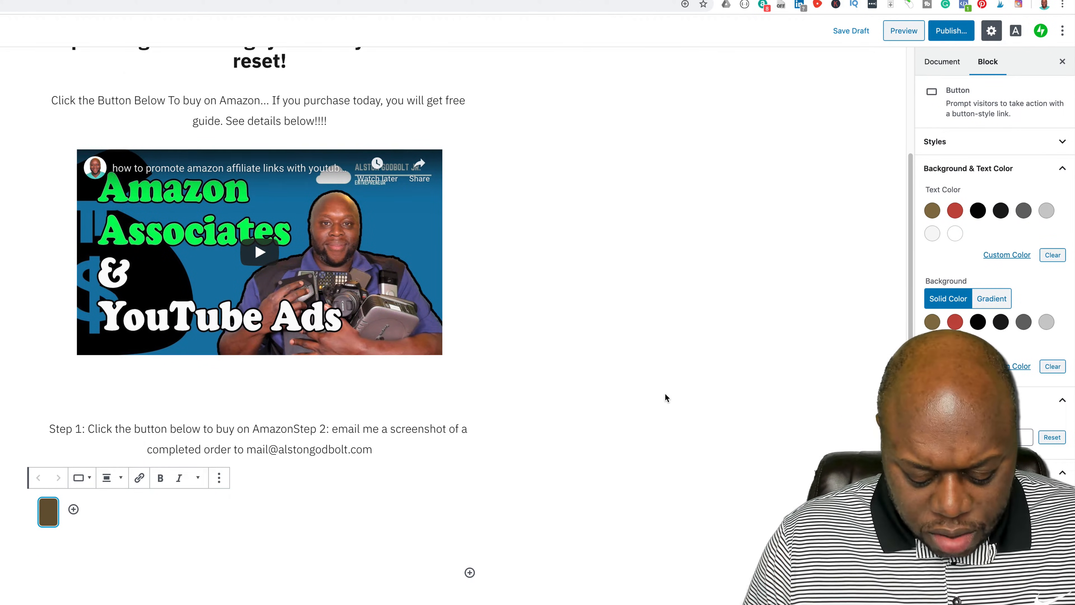
type("Click here")
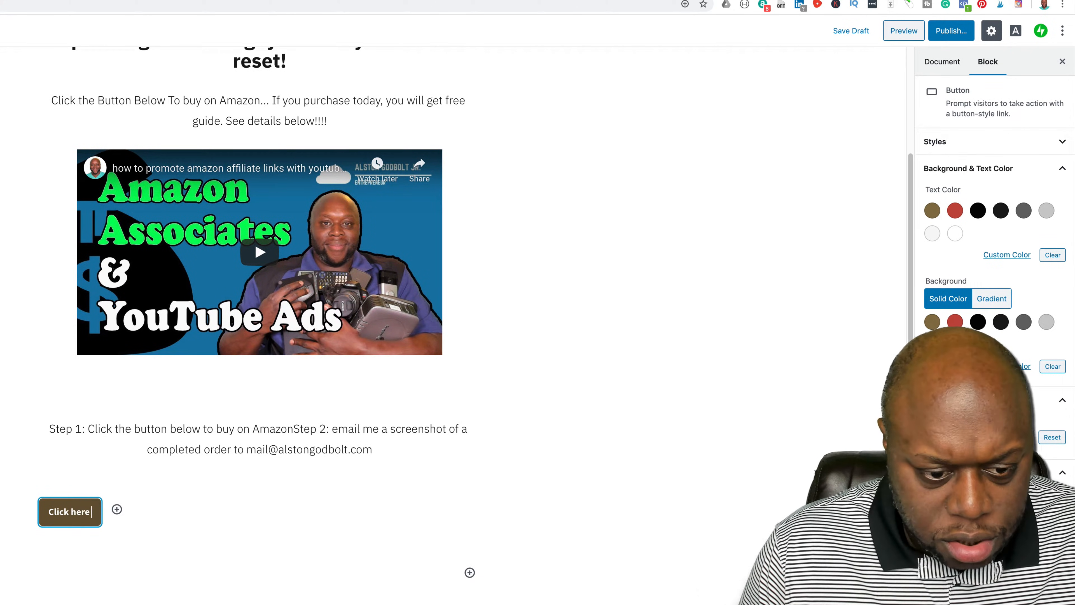
type(" to buy the ")
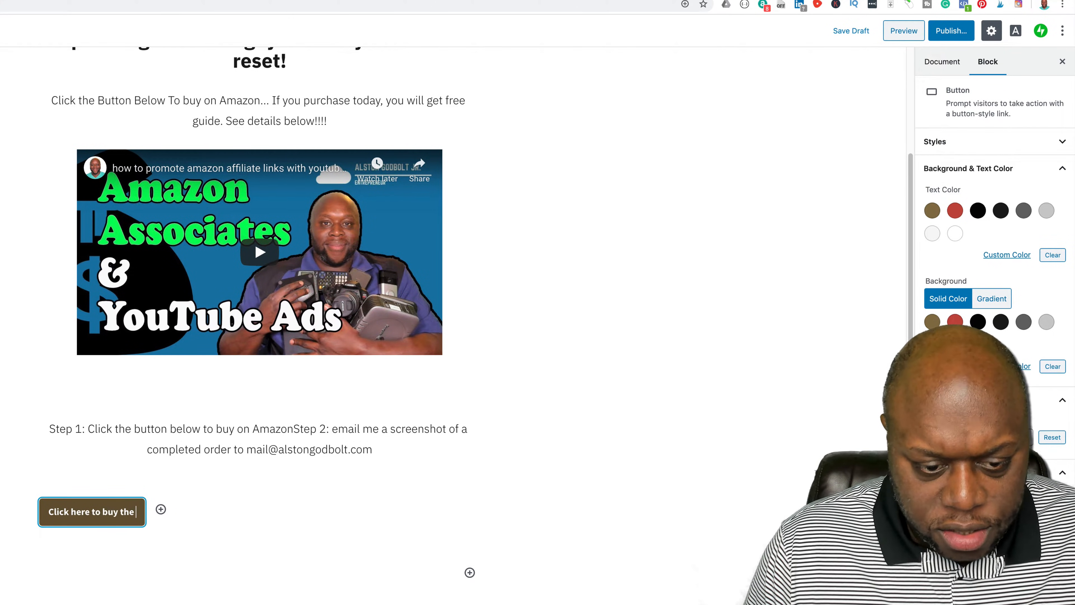
type("stand mixer")
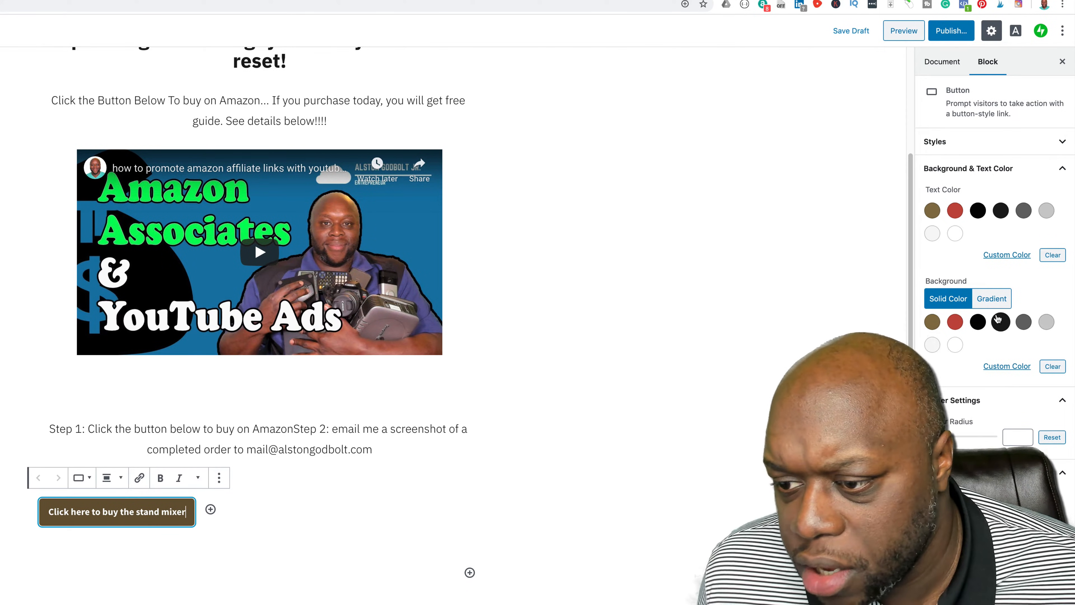
Give the "Click here to buy the stand mixer" button a custom green background color.
left_click(957, 324)
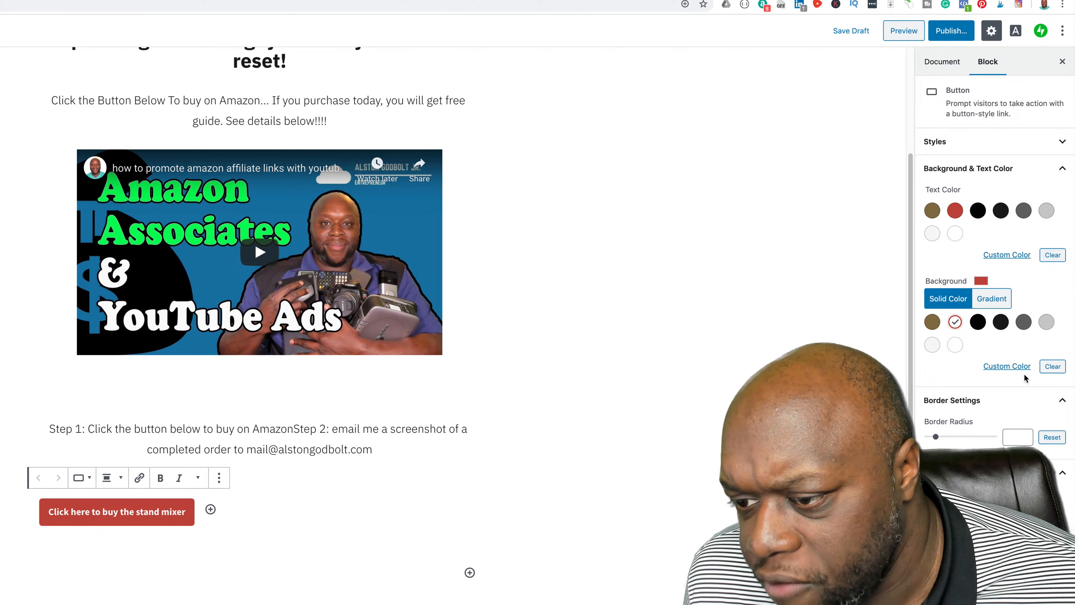
left_click(1015, 366)
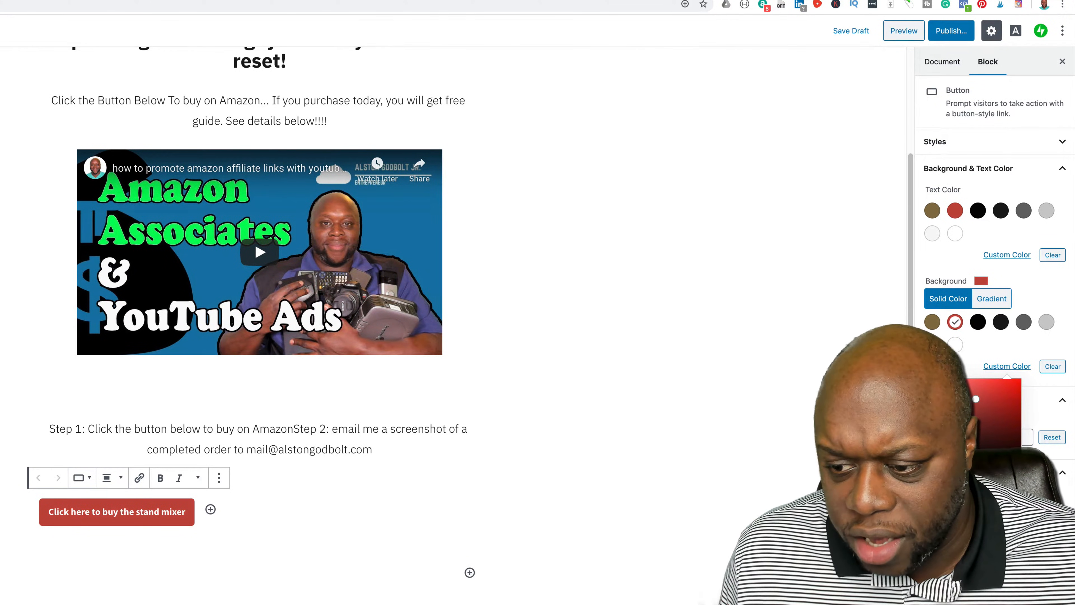
left_click(939, 476)
left_click(615, 393)
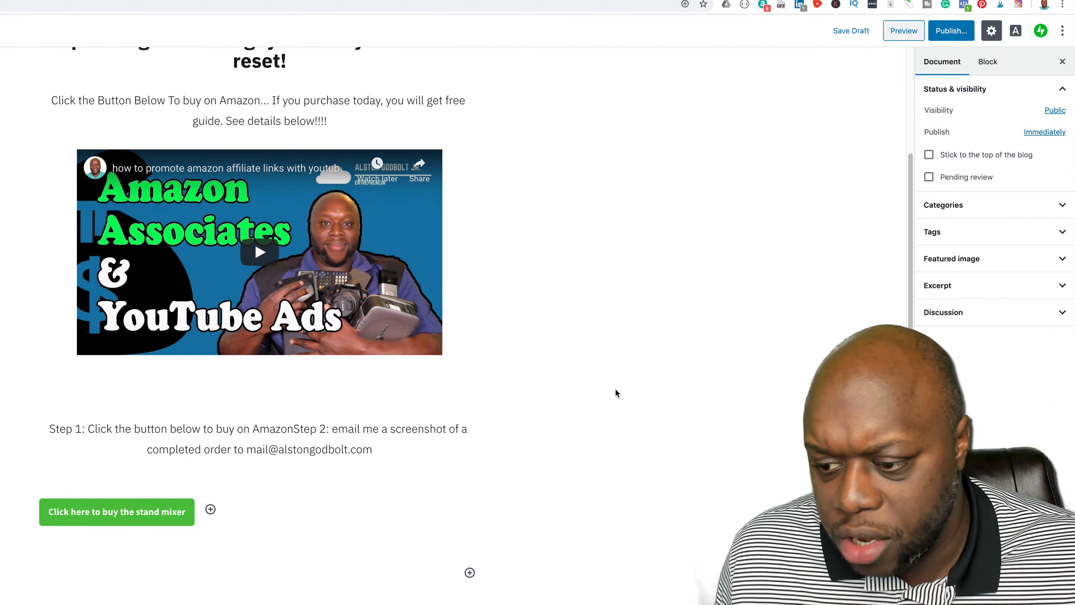
Round the corners of the green buy button and try to center-align it on its own.
left_click(61, 506)
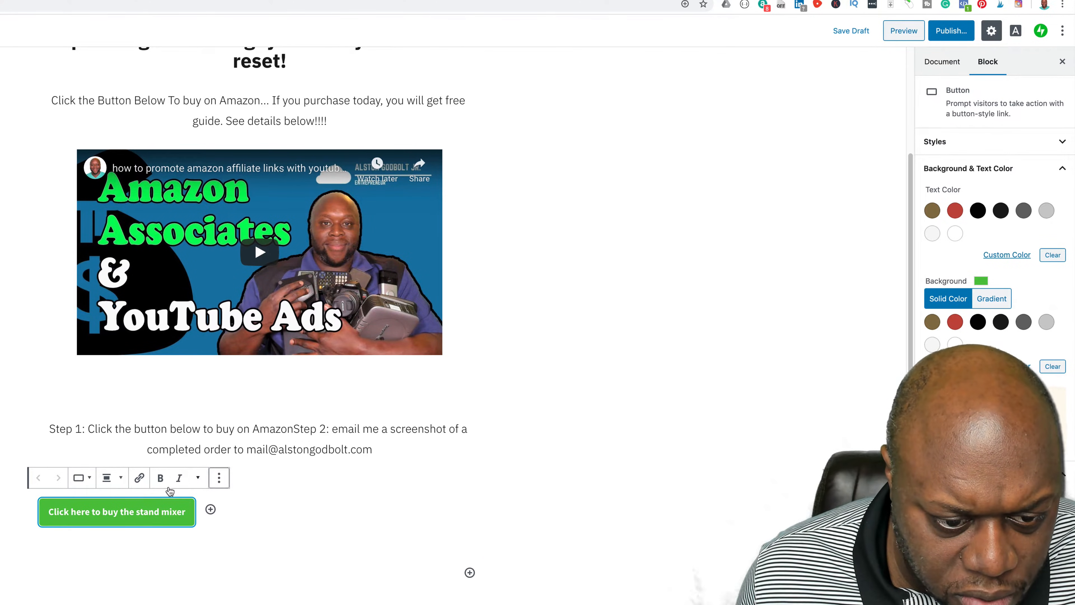
left_click(111, 478)
left_click(106, 423)
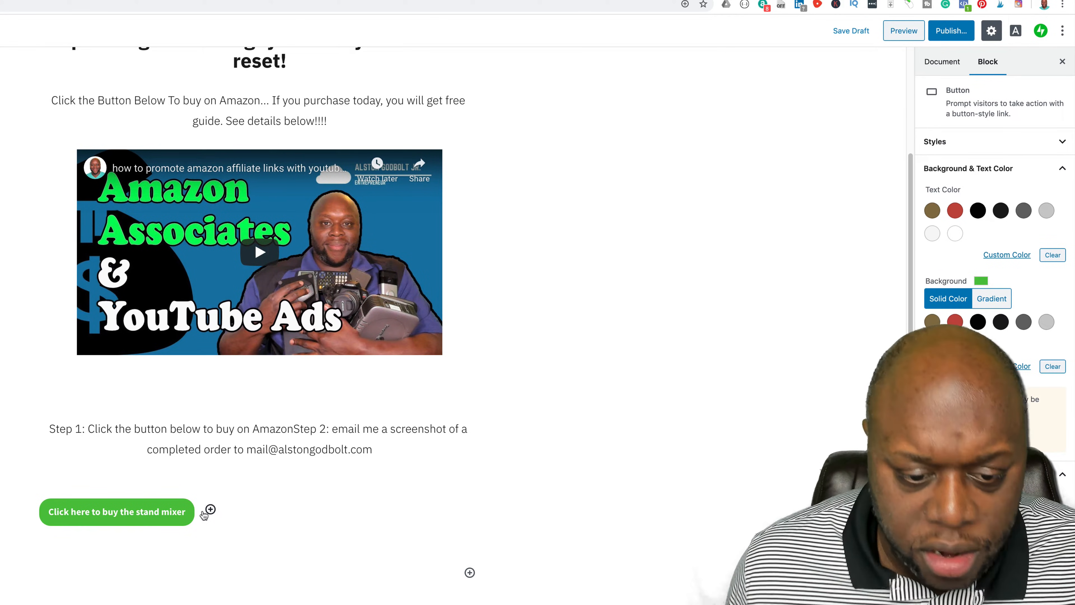
double_click(174, 511)
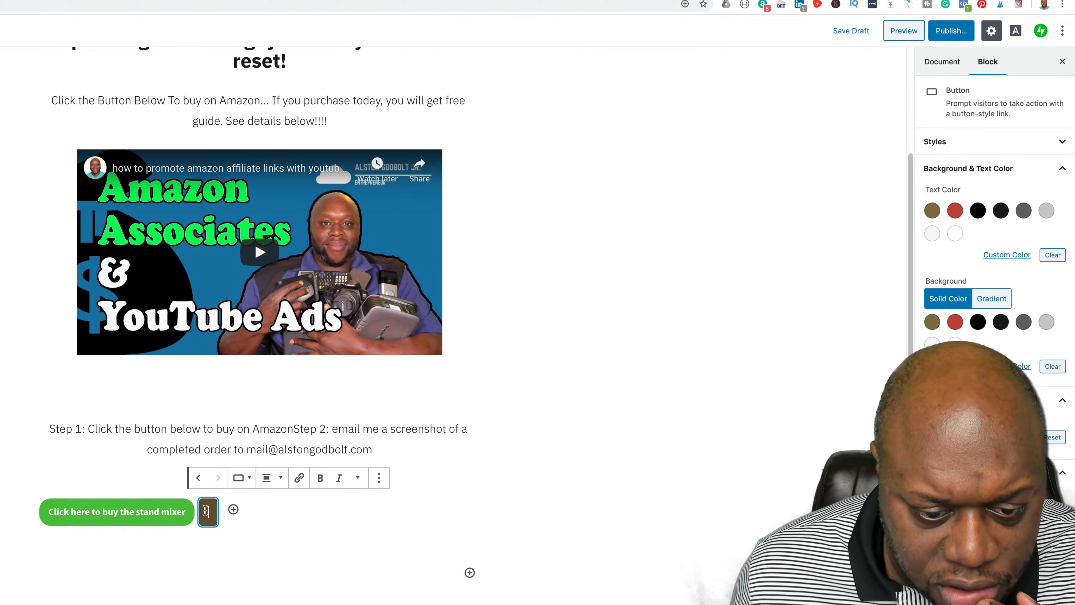
left_click(210, 509)
left_click(289, 518)
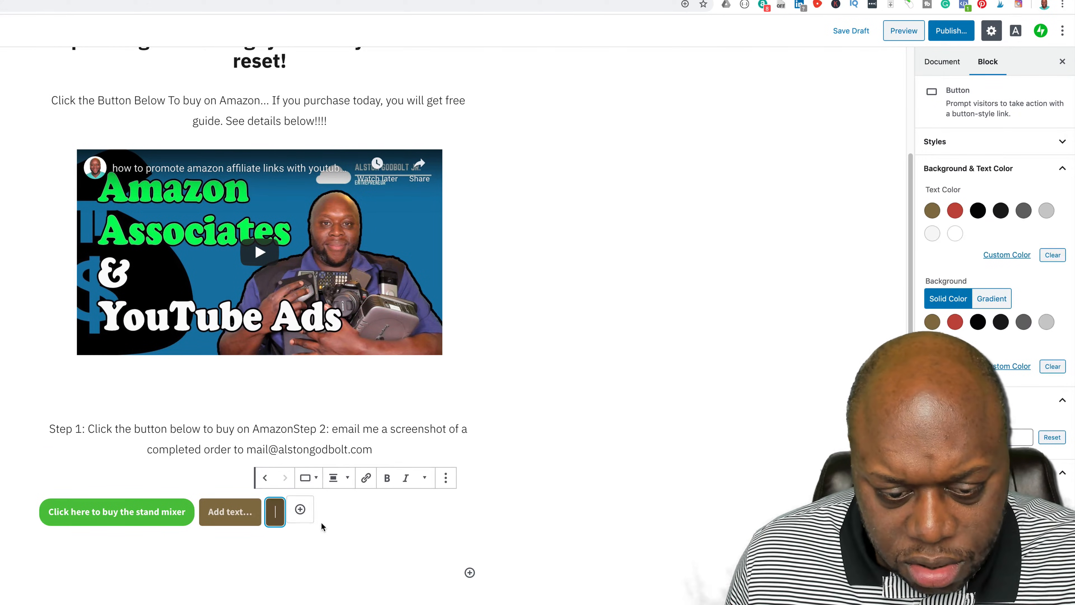
key("BackSpace")
key("BackSpace")
Center the whole Buttons block below the Step 1 and Step 2 paragraph.
left_click(328, 516)
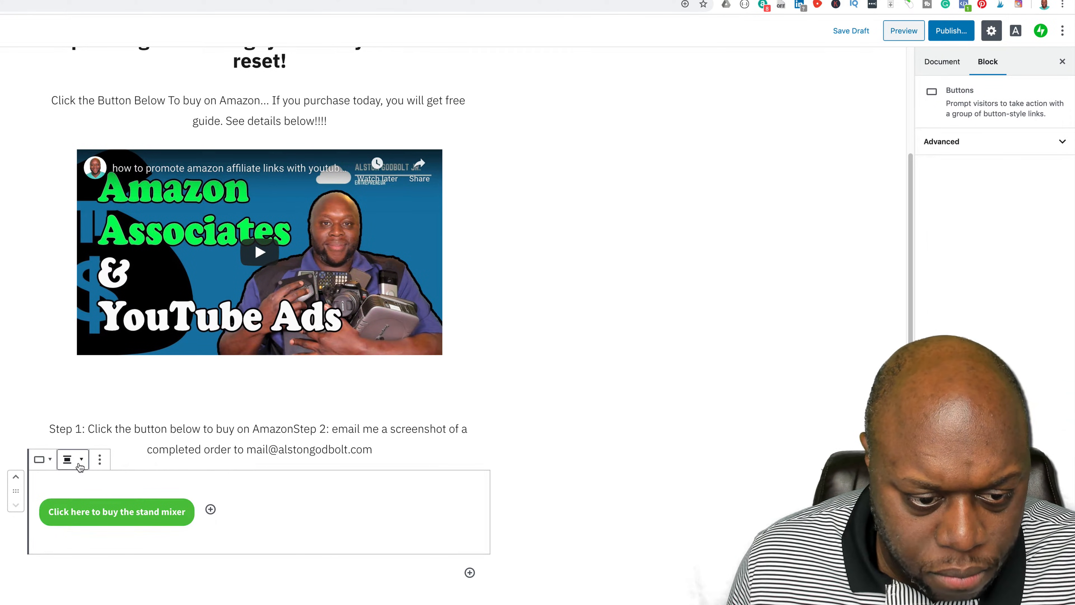
left_click(67, 459)
left_click(76, 407)
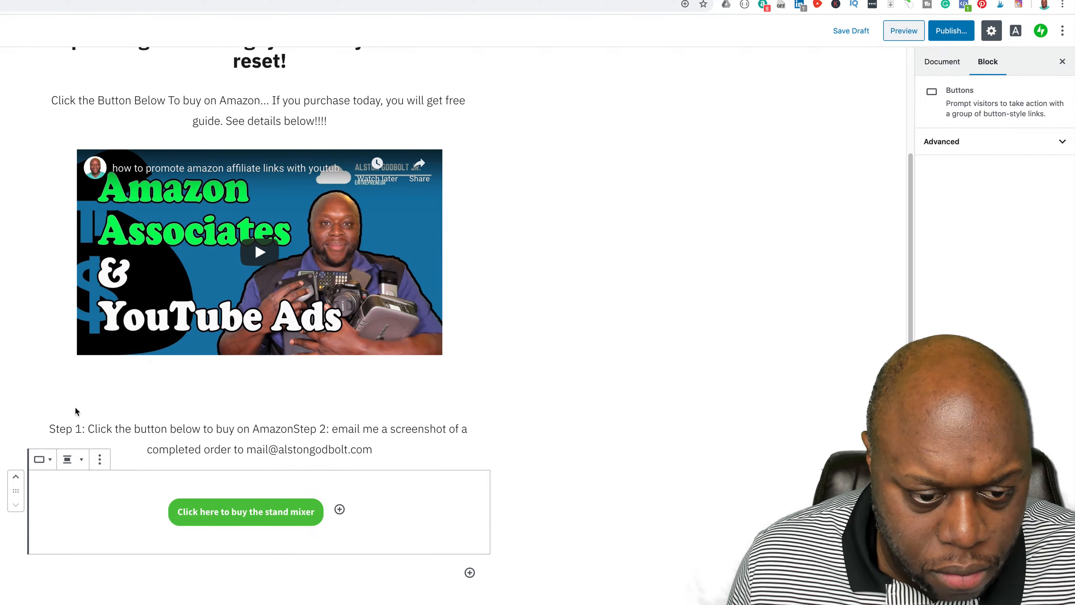
left_click(192, 578)
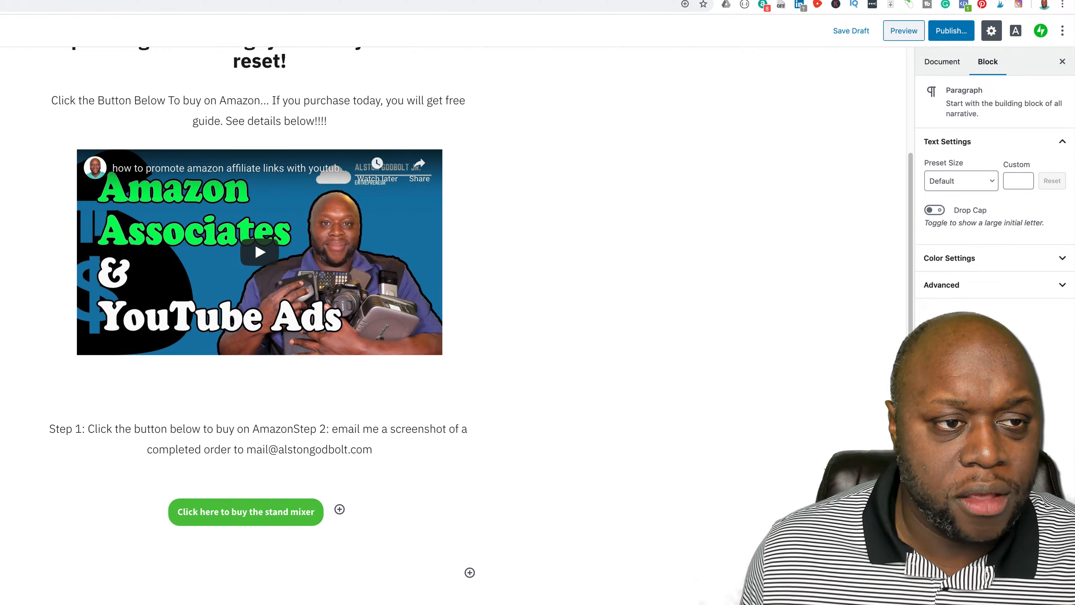
Switch to Amazon, search for "stand mixer" and open the KitchenAid KSM75SL Classic Plus 4.5-Qt. Tilt-Head Stand Mixer in silver.
left_click(216, 2)
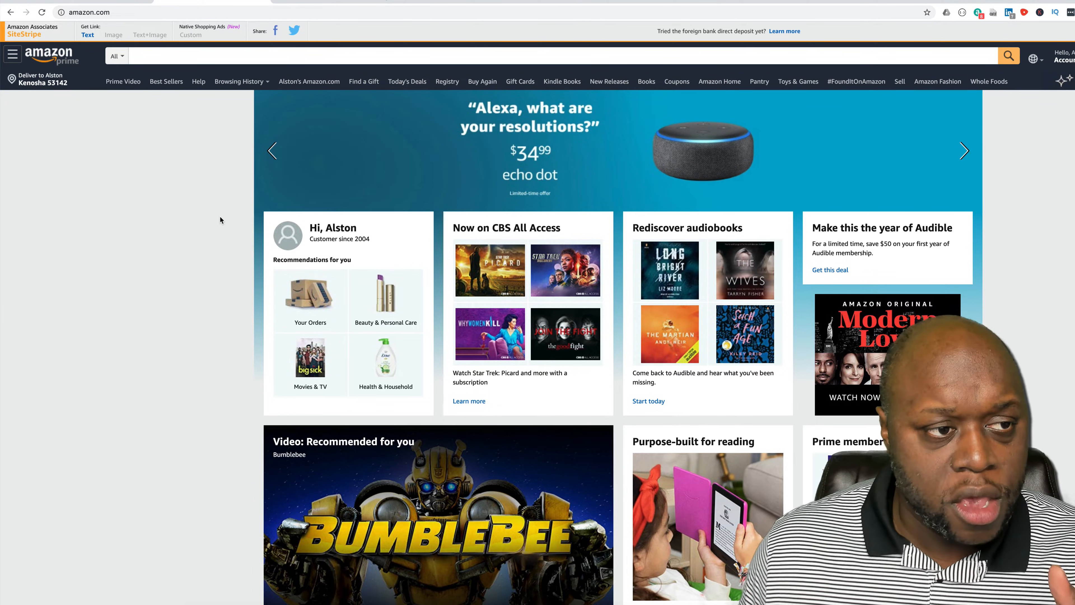
left_click(208, 55)
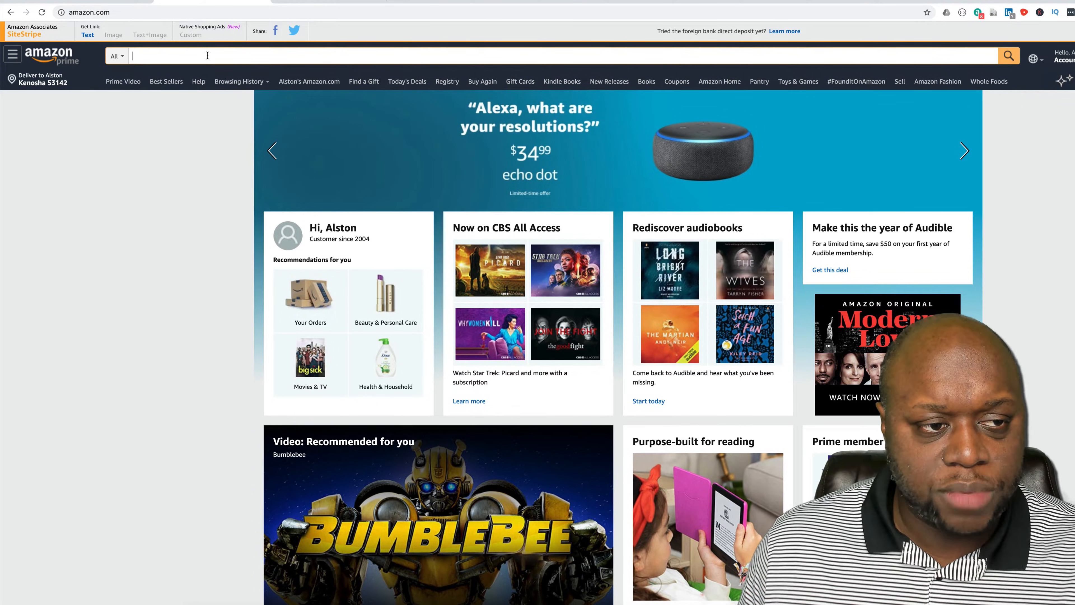
type("stand mi")
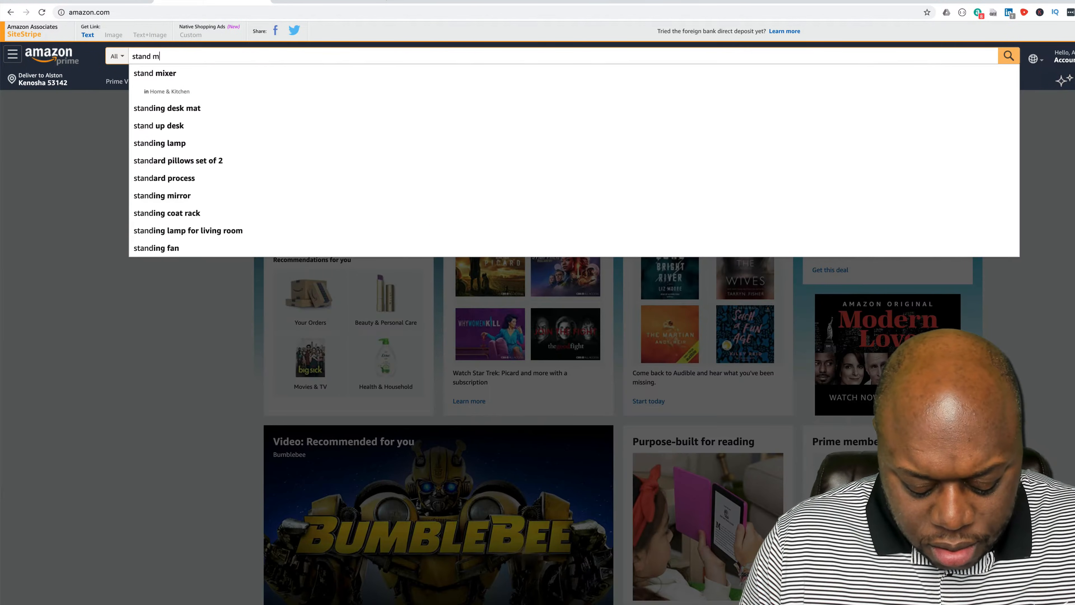
type("xer")
key("Return")
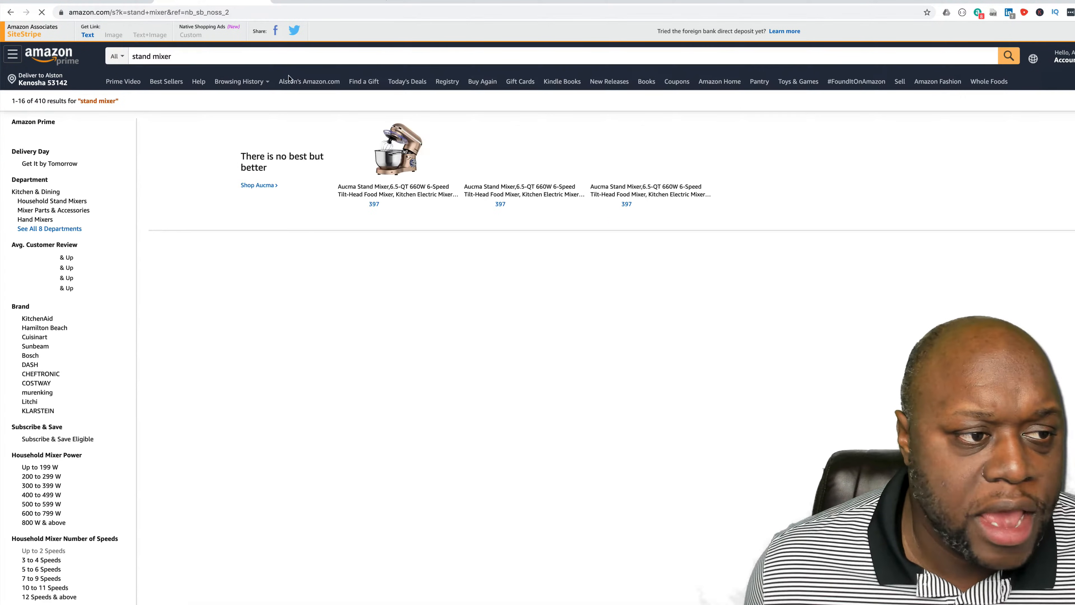
scroll(383, 407, "down", 10)
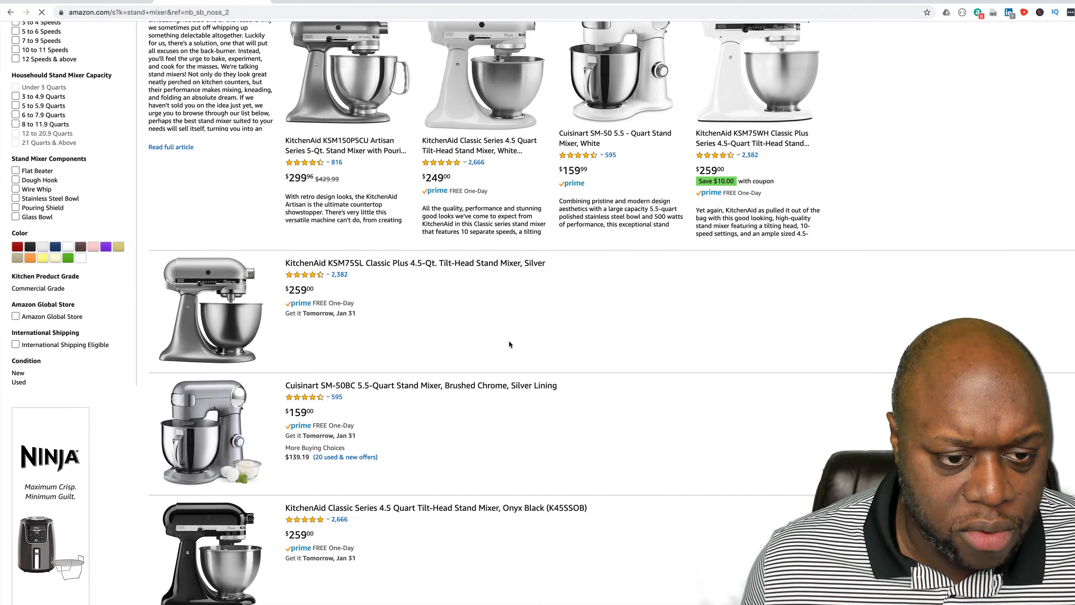
left_click(427, 265)
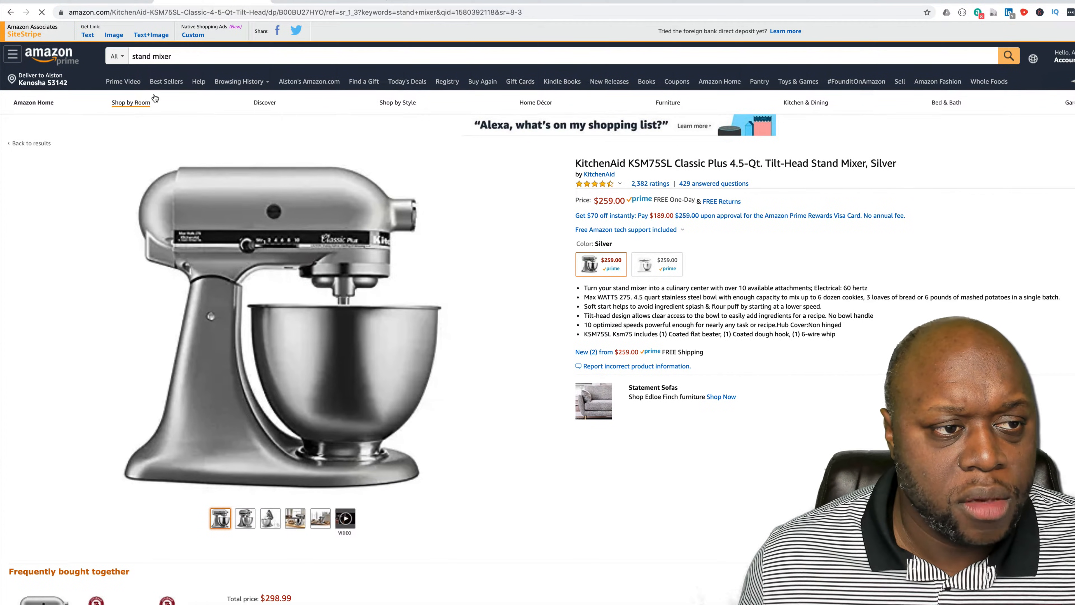
Generate a short SiteStripe text link for the KitchenAid mixer and copy it.
left_click(88, 35)
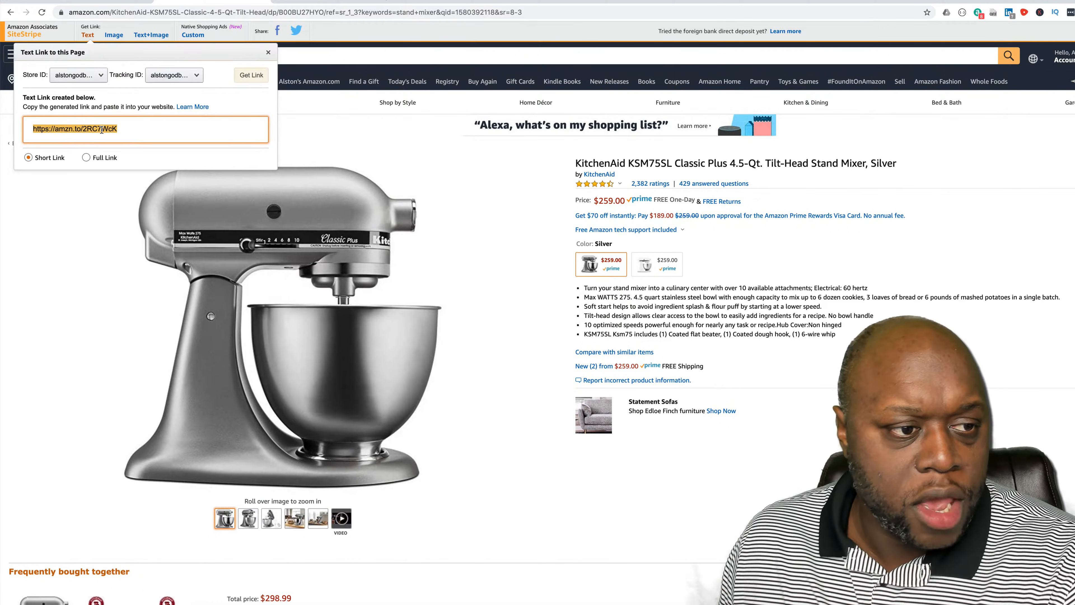
right_click(102, 129)
left_click(114, 149)
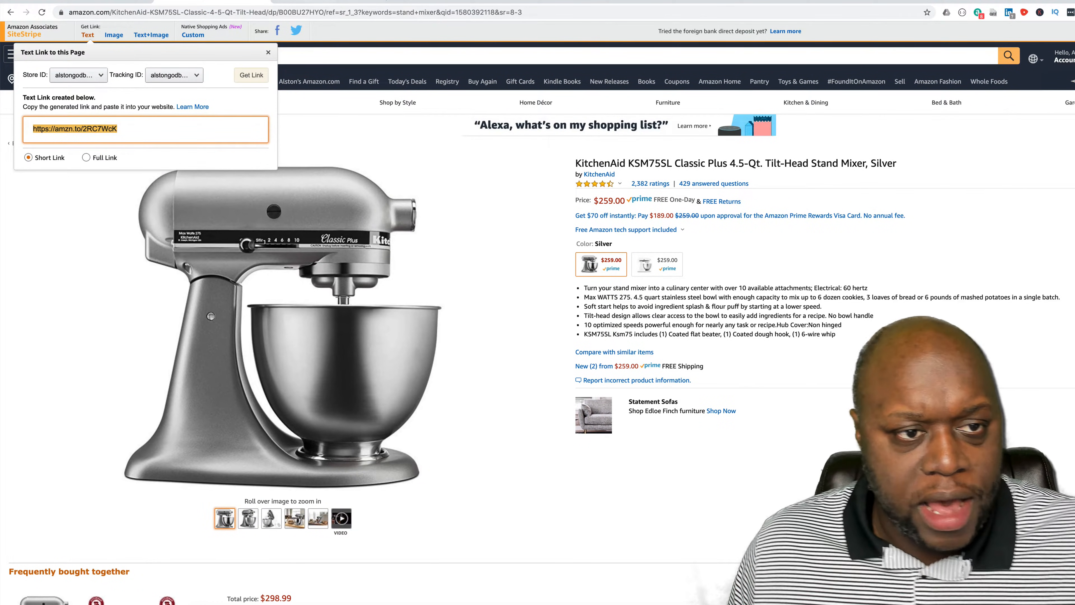
left_click(350, 3)
left_click(520, 443)
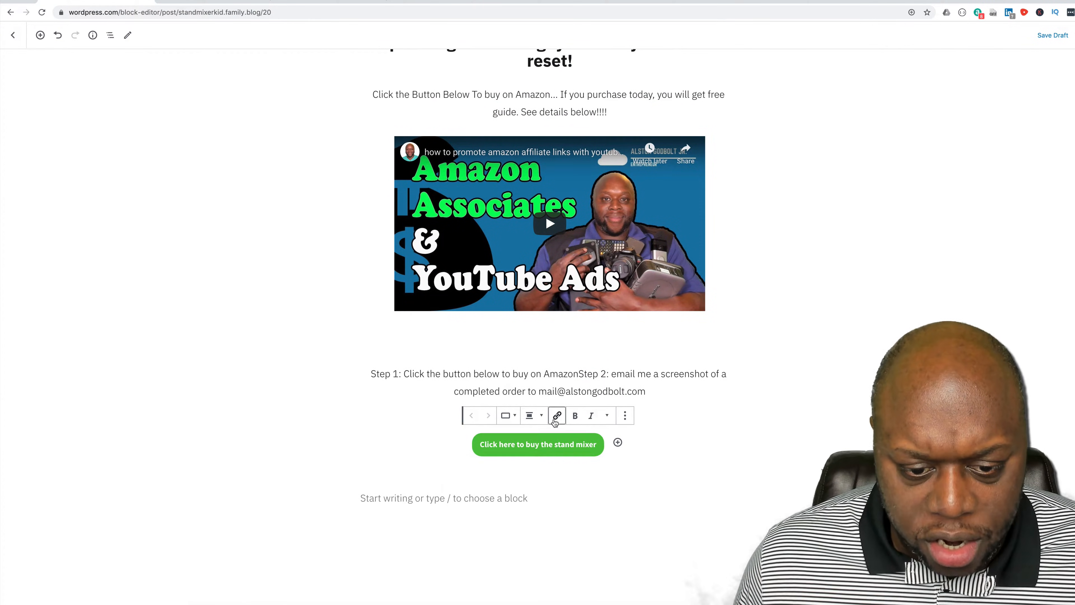
left_click(557, 415)
key("ctrl+v")
key("Return")
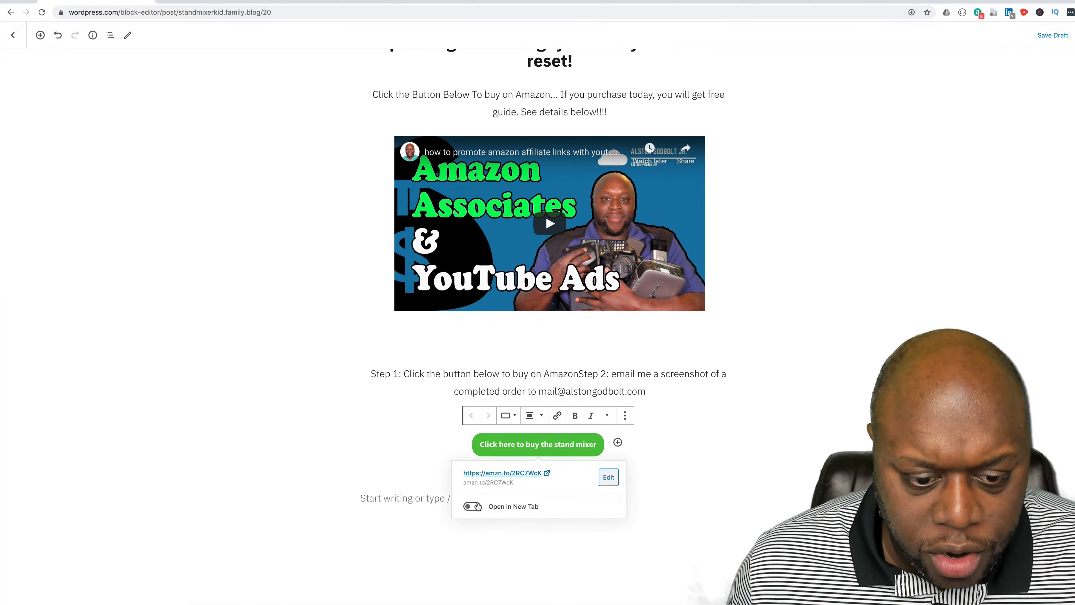
left_click(472, 506)
left_click(290, 423)
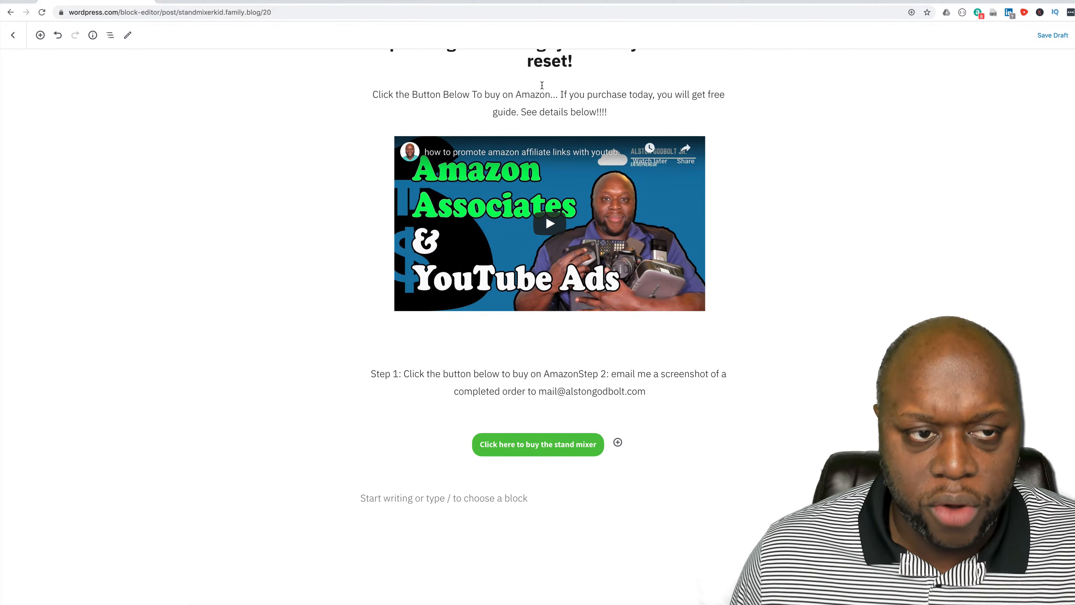
Return to the Amazon mixer page and copy the SiteStripe image link HTML in the Large size.
left_click(344, 1)
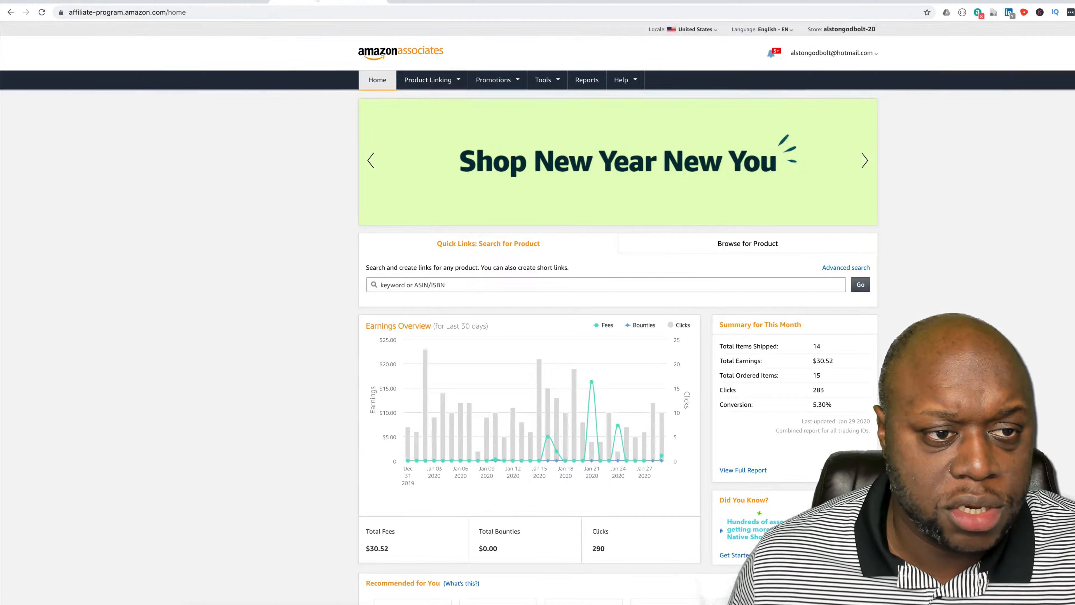
left_click(232, 1)
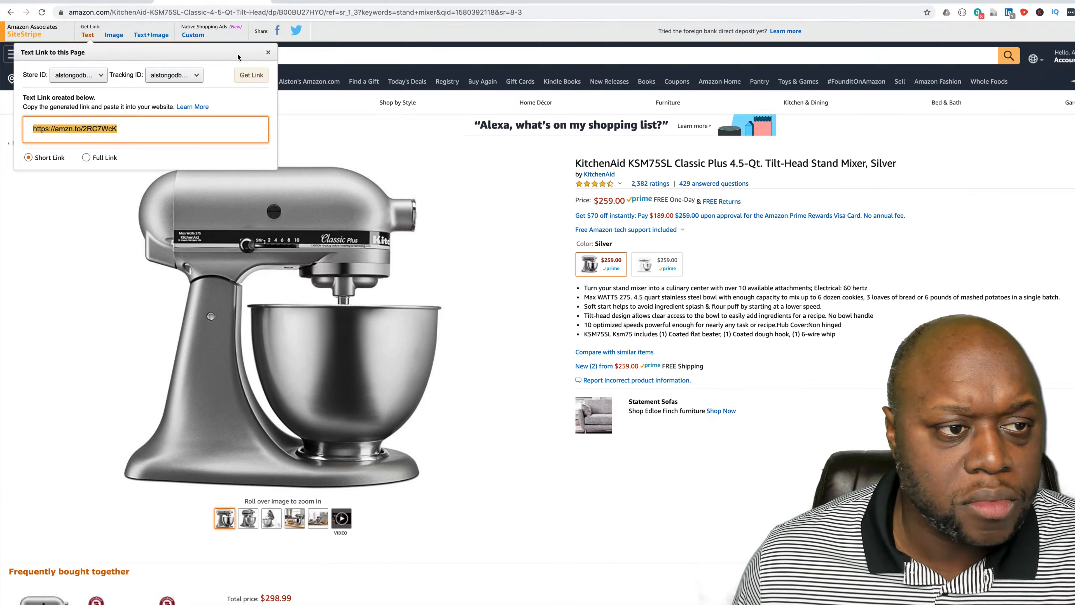
left_click(114, 36)
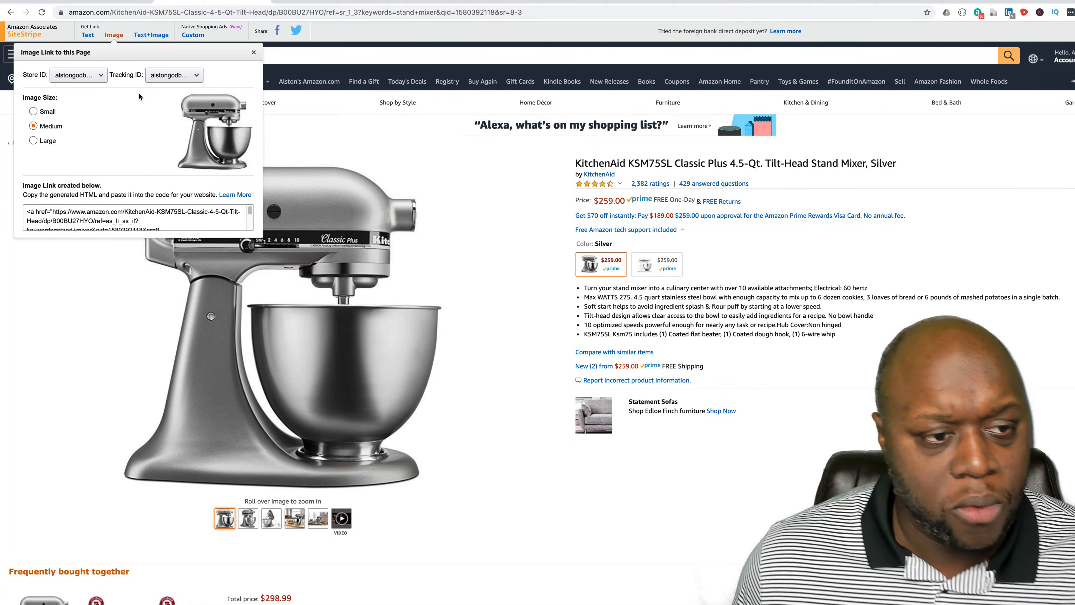
left_click(33, 141)
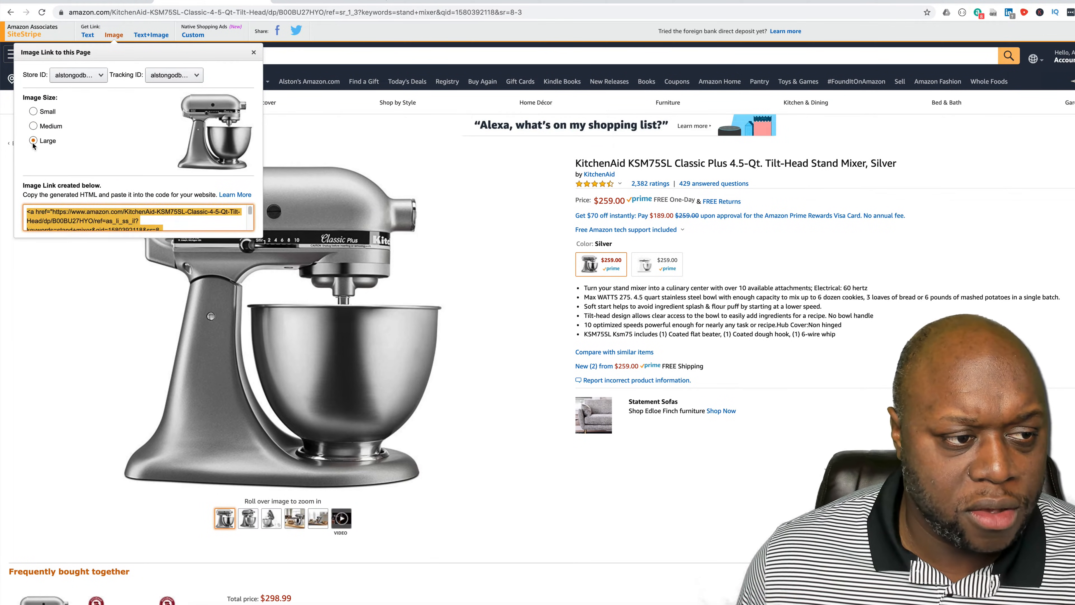
right_click(125, 221)
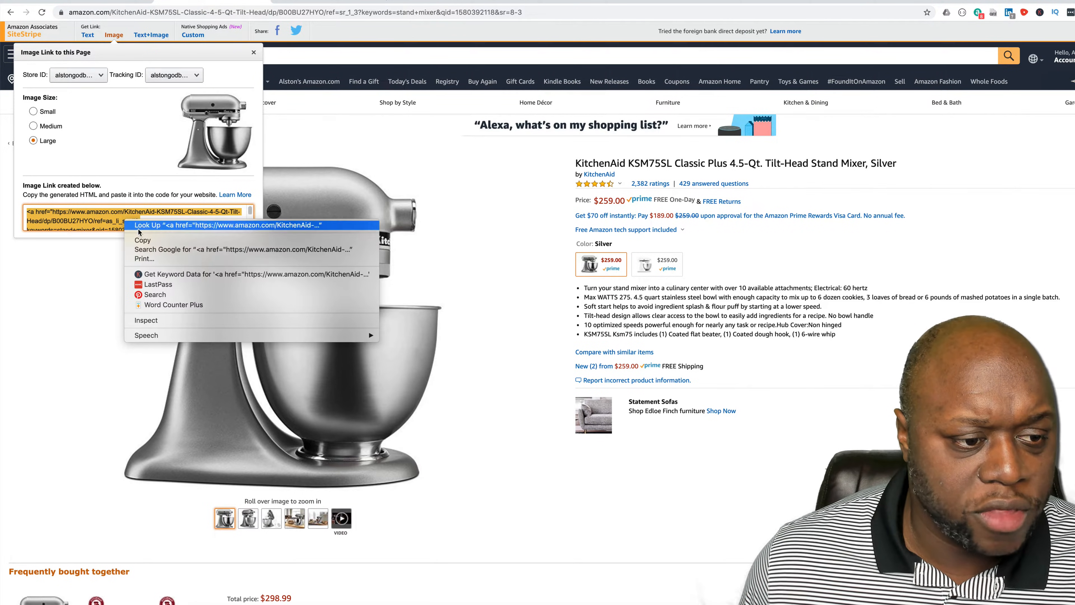
left_click(149, 242)
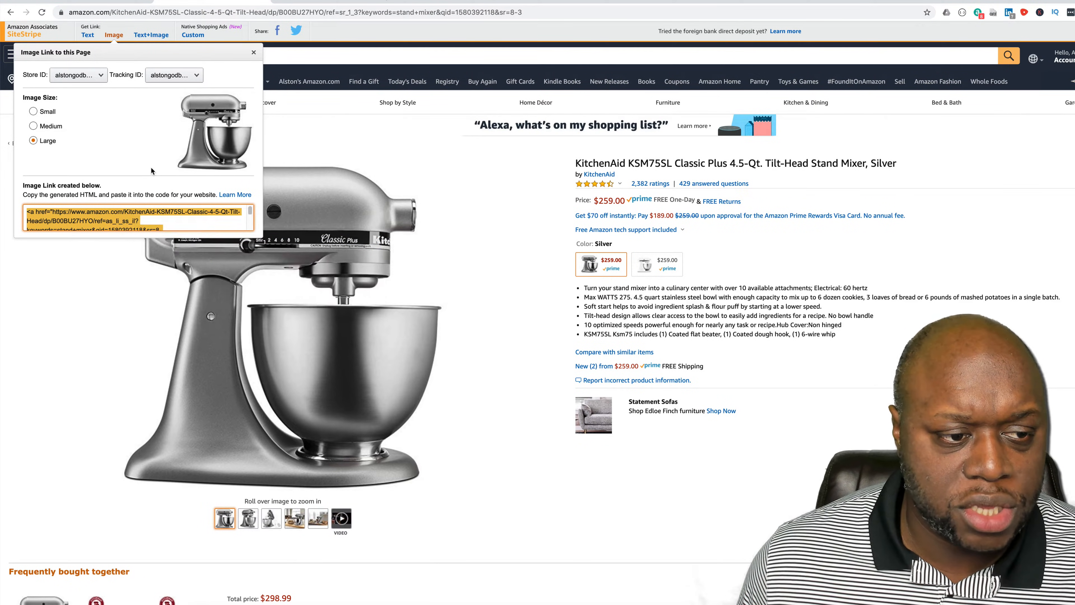
scroll(153, 170, "down", 3)
scroll(407, 311, "up", 3)
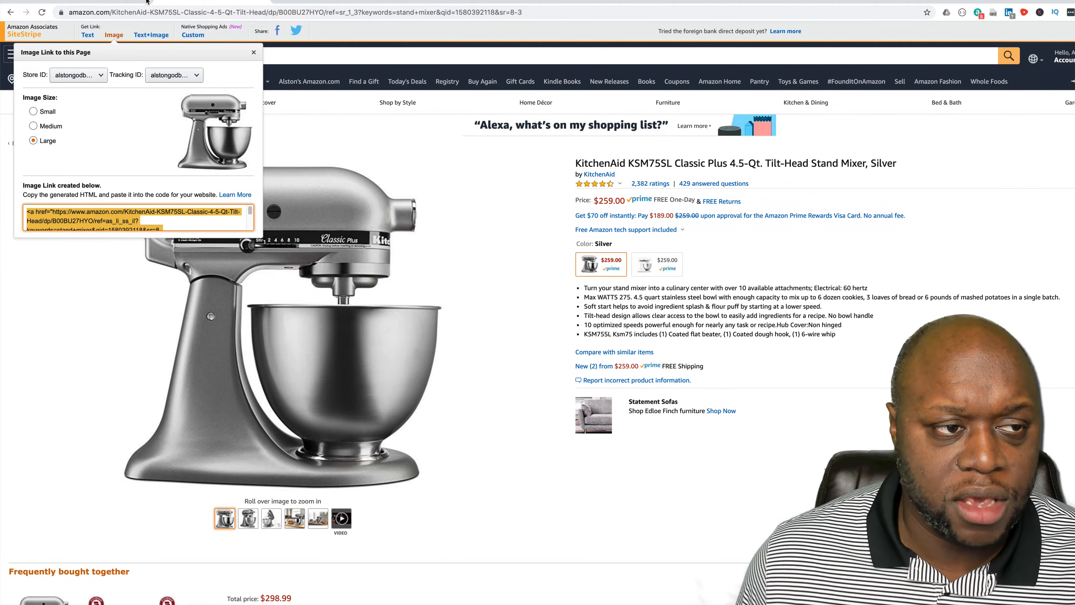
Go back to the WordPress post and insert an Image block between the "Click the Button Below" paragraph and the video.
left_click(124, 3)
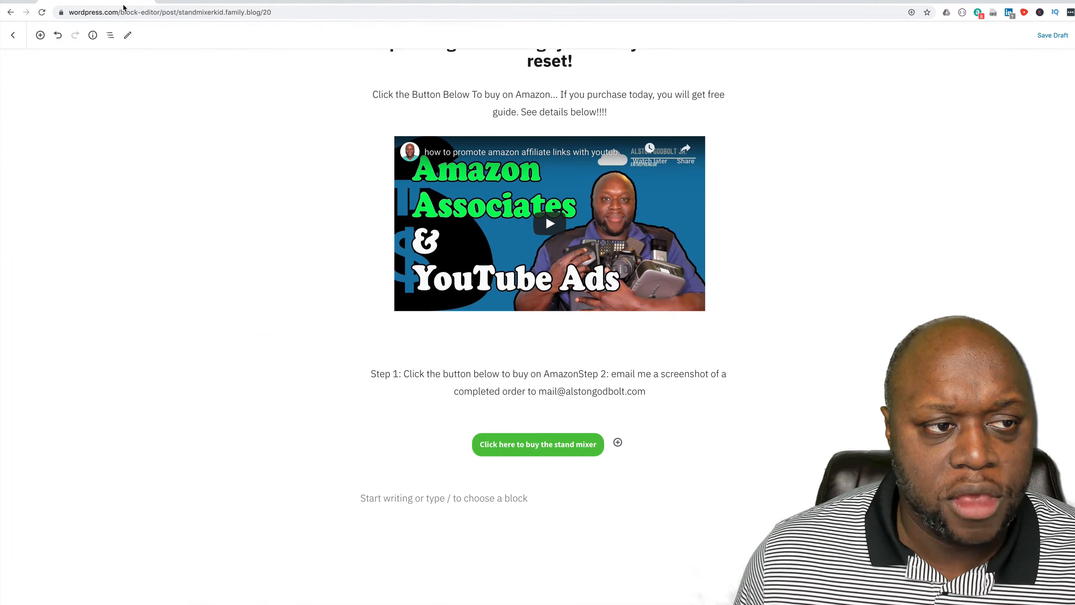
left_click(599, 257)
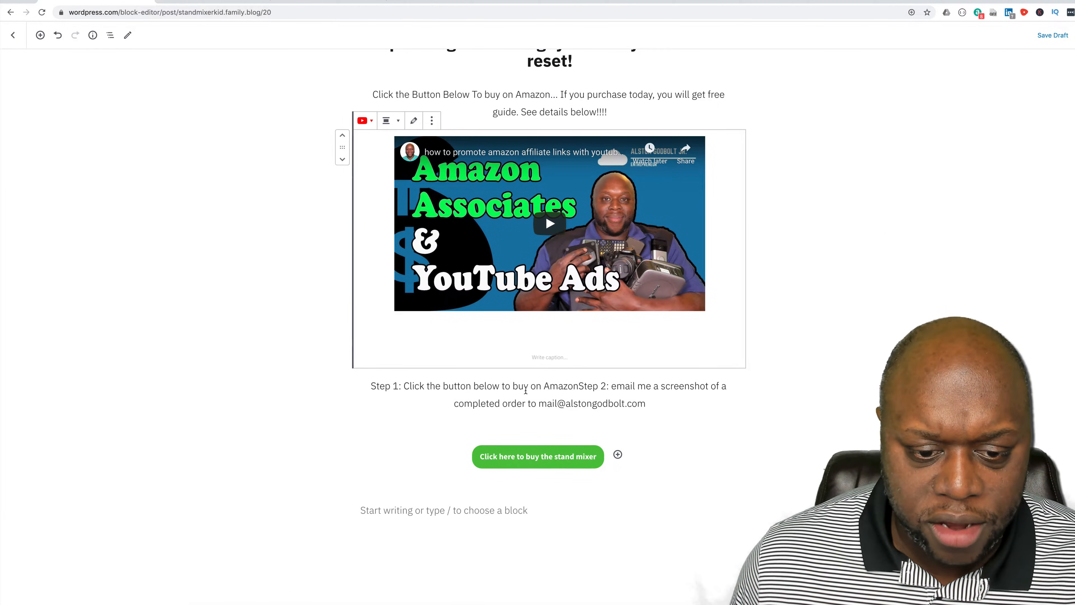
left_click(525, 390)
left_click(569, 112)
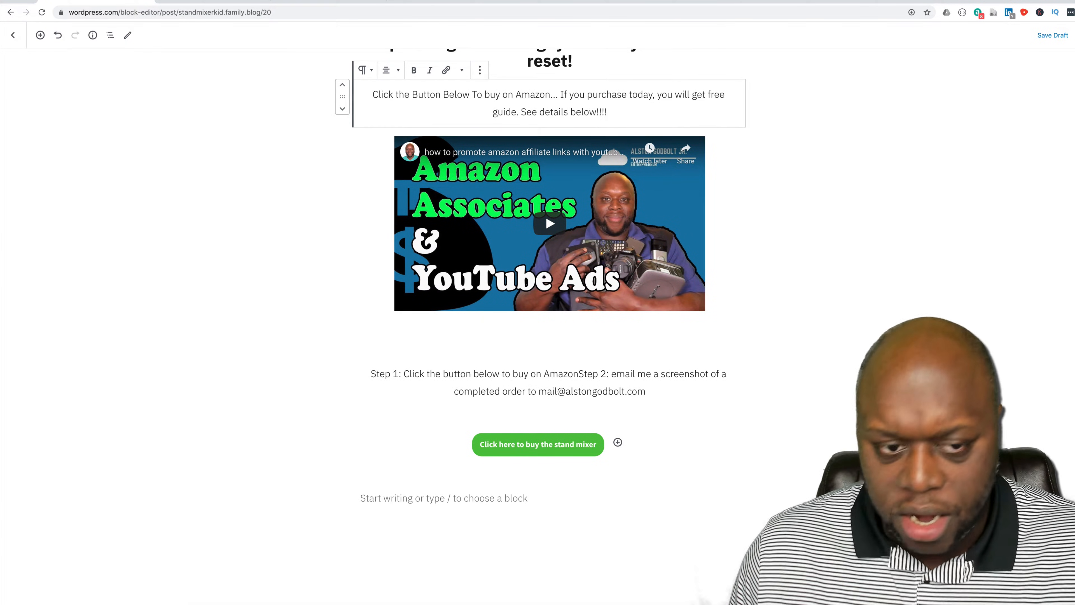
key("Return")
left_click(728, 110)
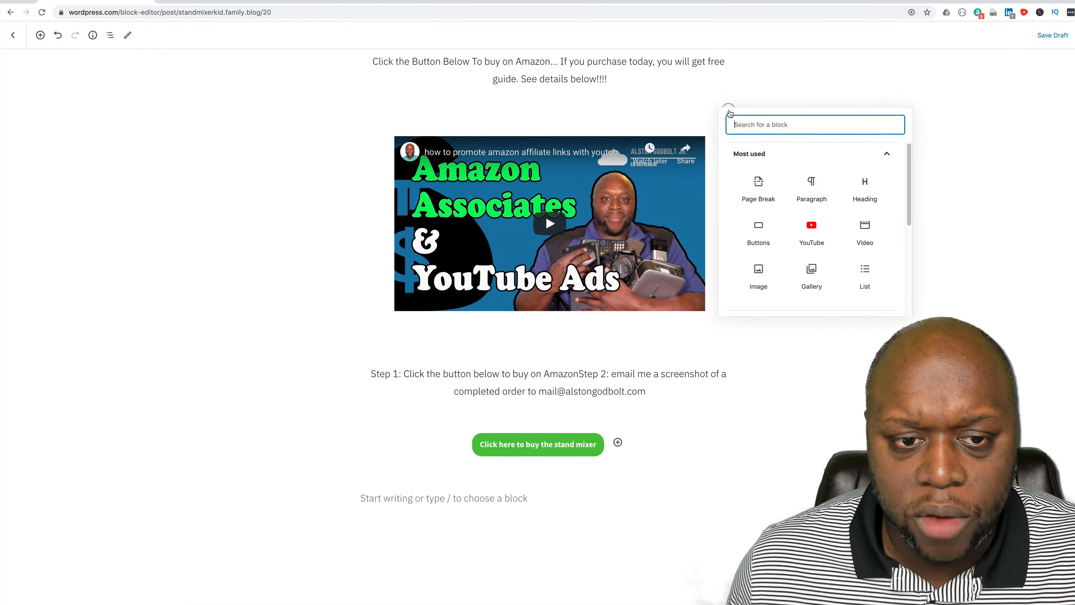
left_click(759, 276)
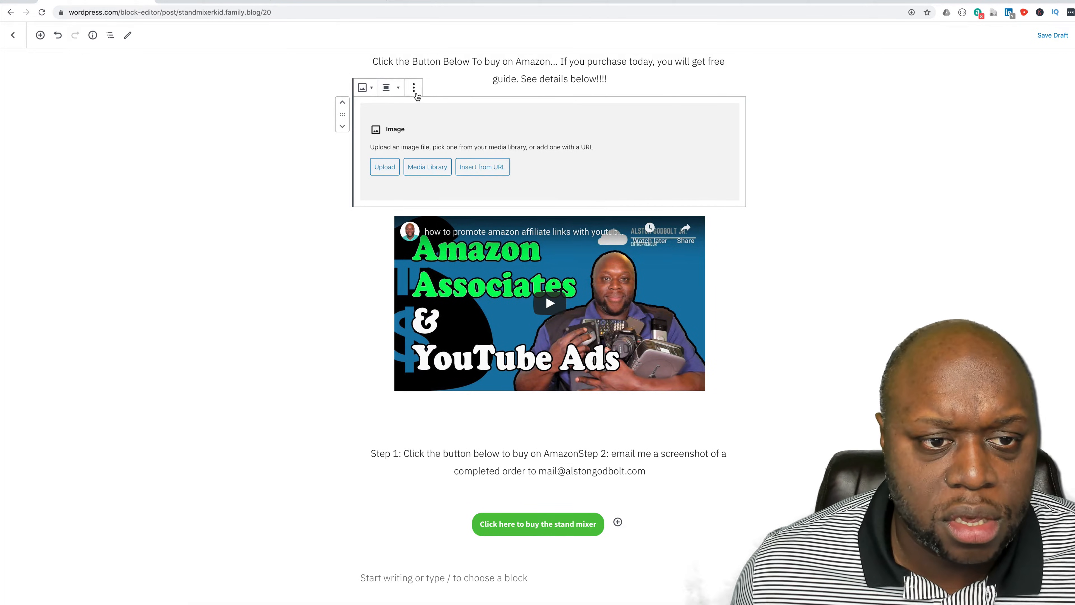
Replace the Image block's HTML with the Large SiteStripe mixer image code from Amazon and convert the block to HTML.
left_click(415, 89)
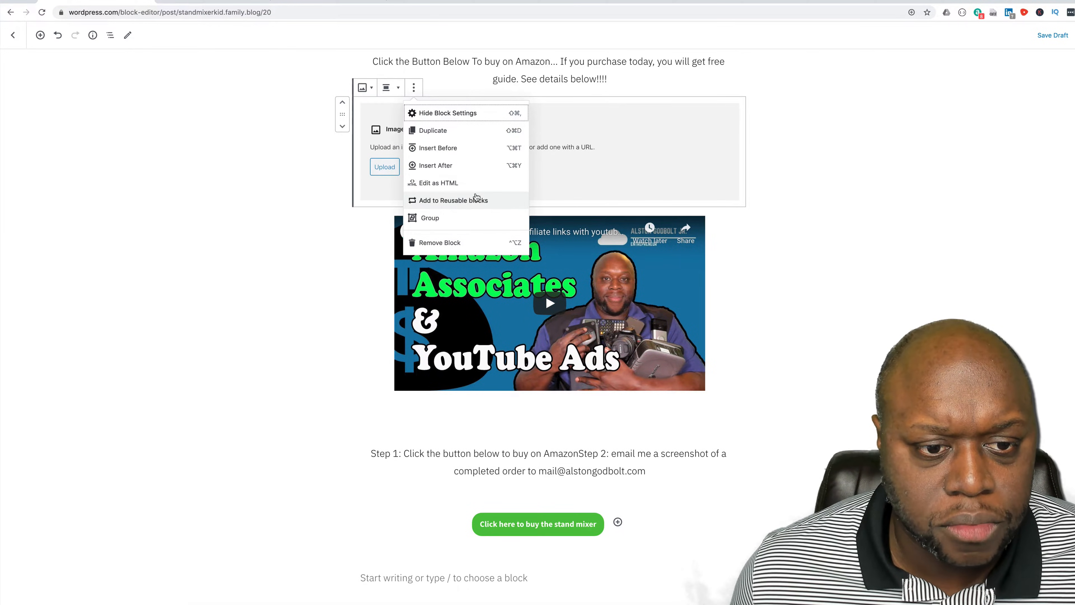
left_click(472, 182)
left_click(235, 2)
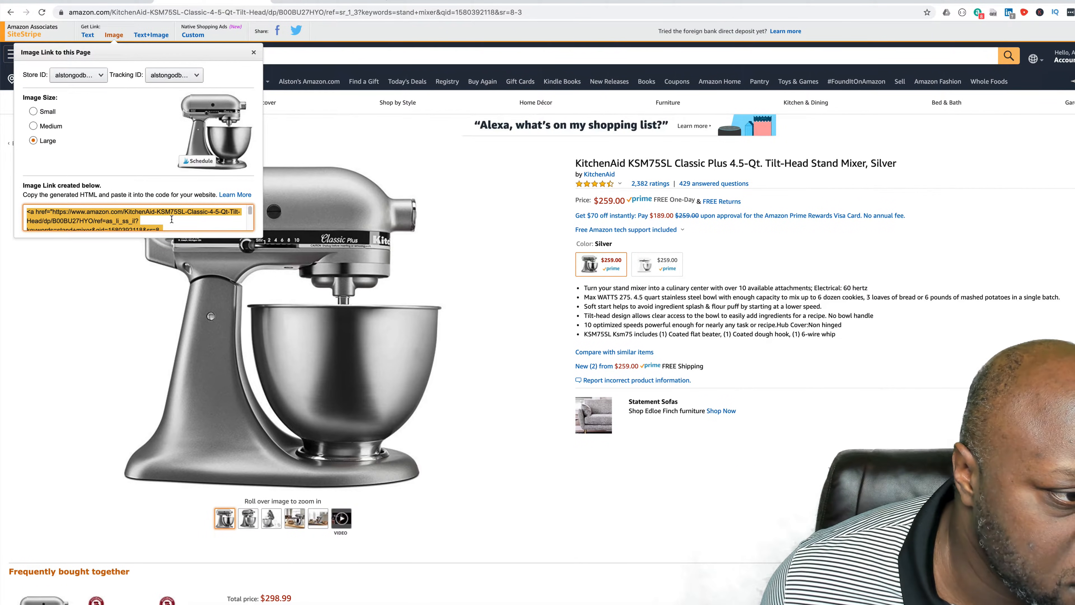
scroll(171, 219, "down", 3)
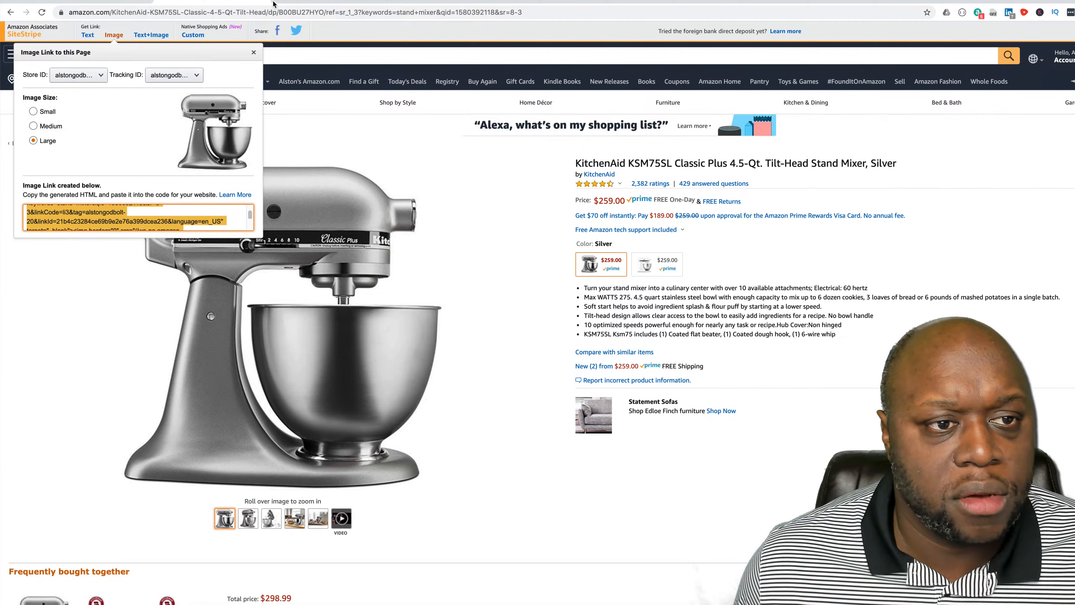
left_click(93, 3)
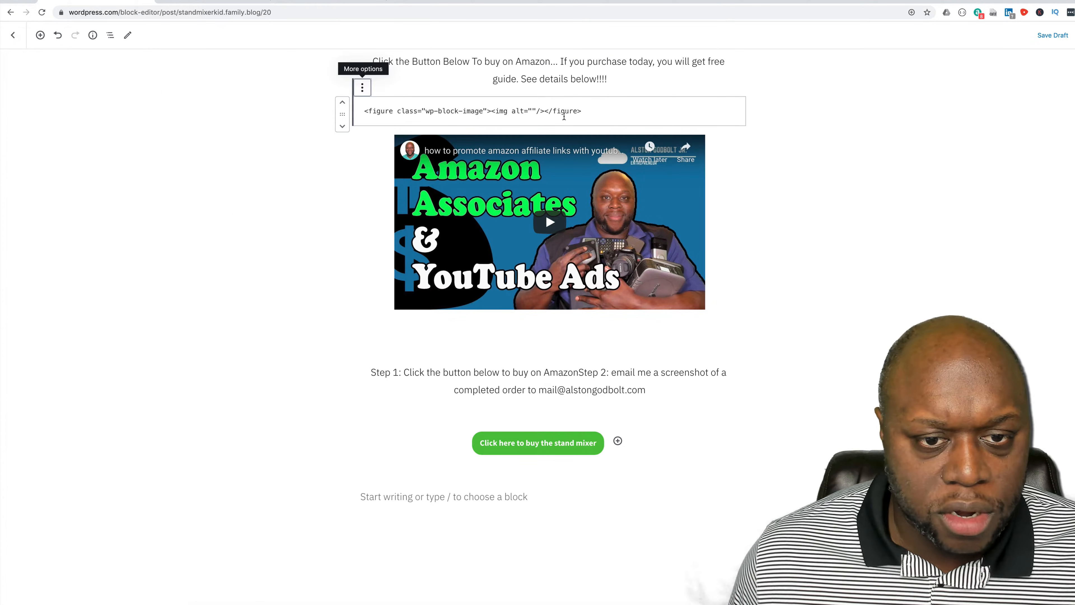
triple_click(564, 116)
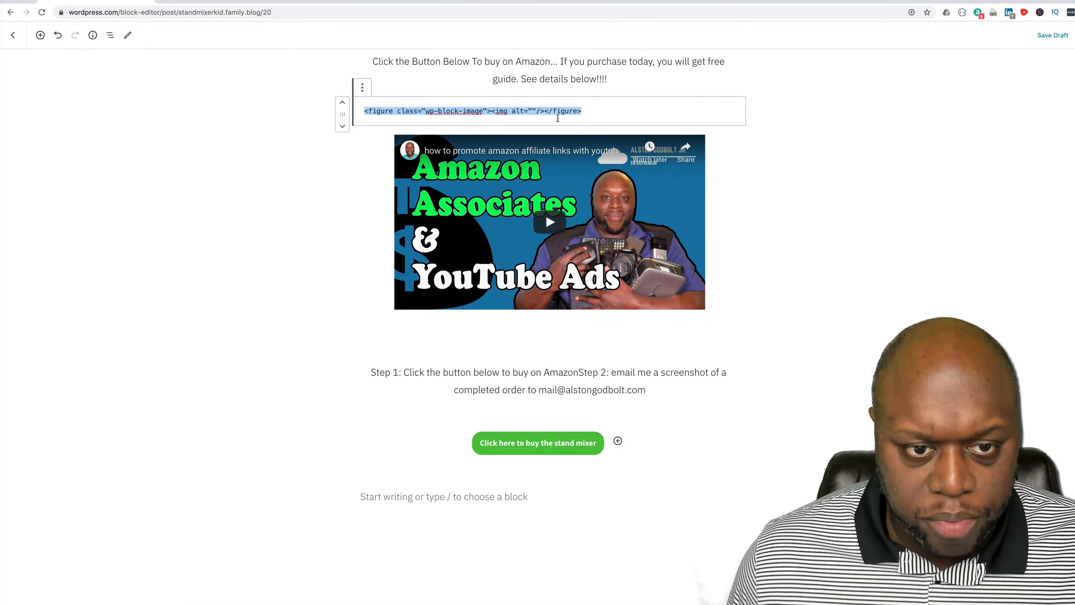
key("ctrl+v")
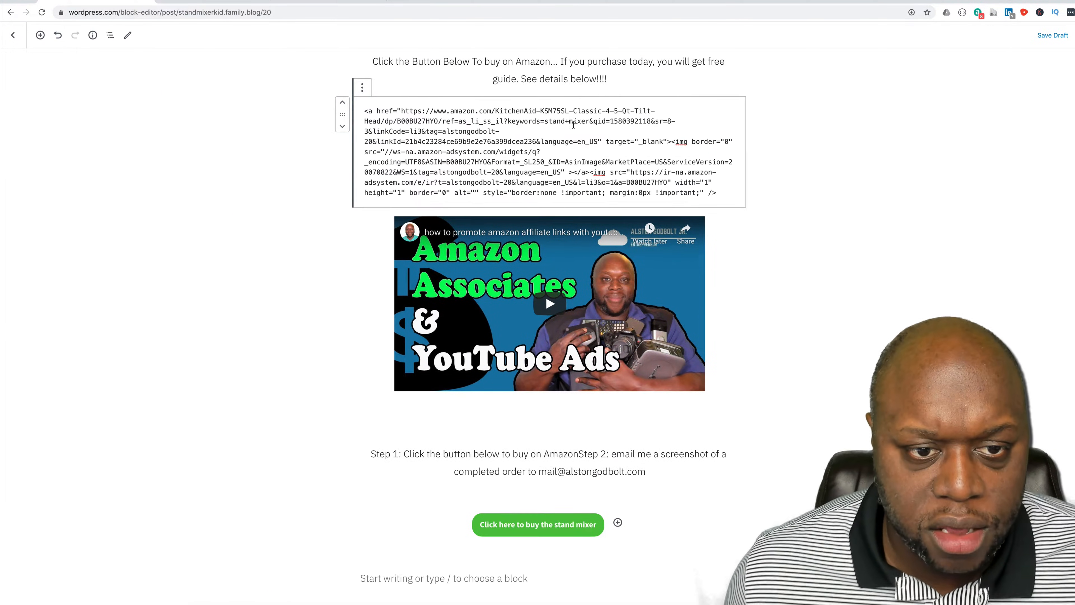
left_click(822, 305)
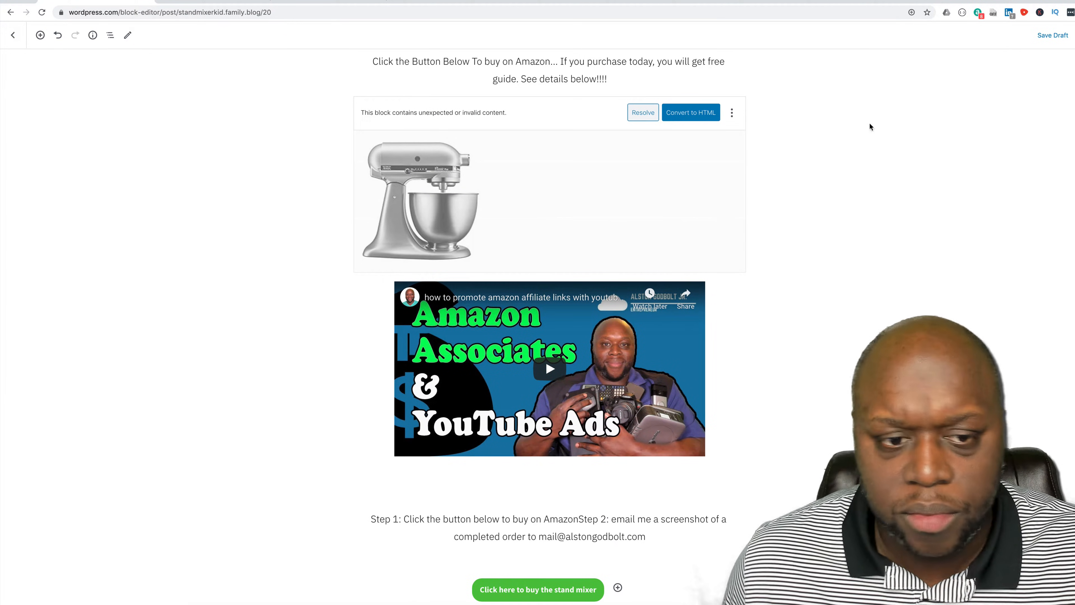
left_click(535, 187)
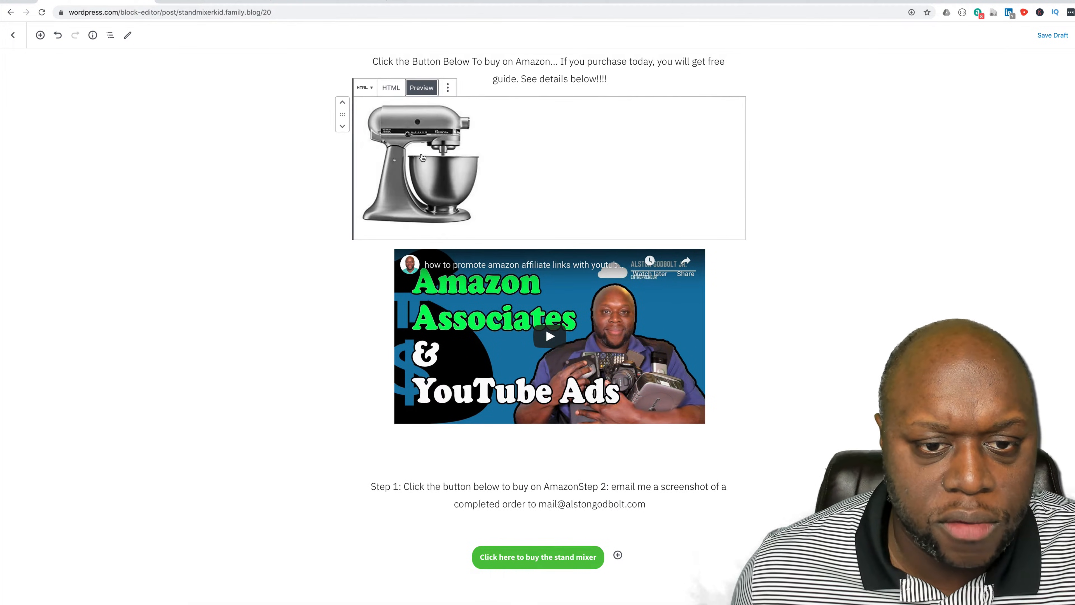
left_click(365, 88)
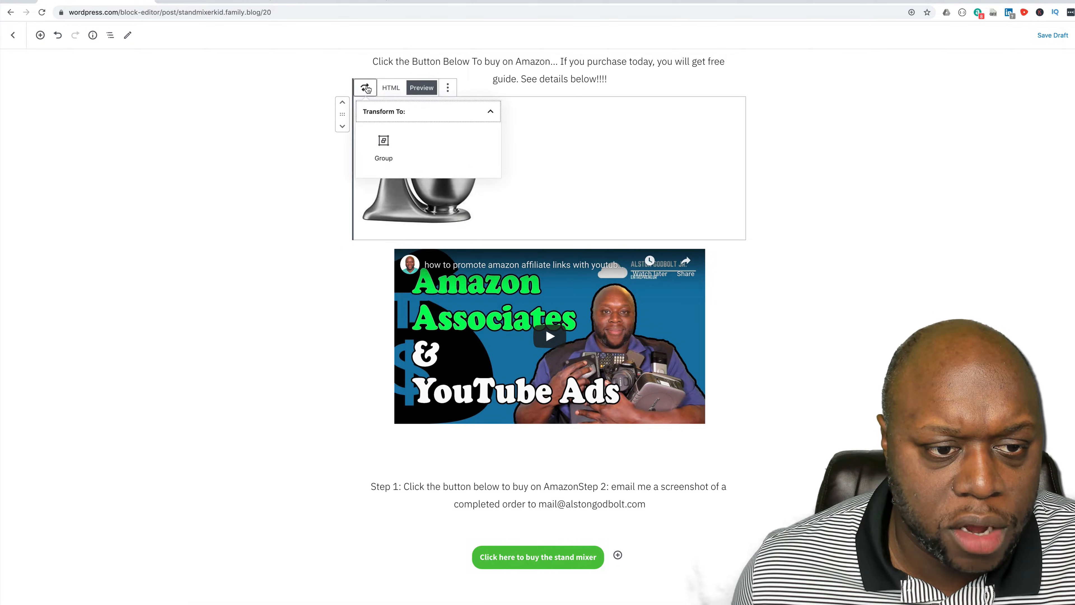
left_click(559, 168)
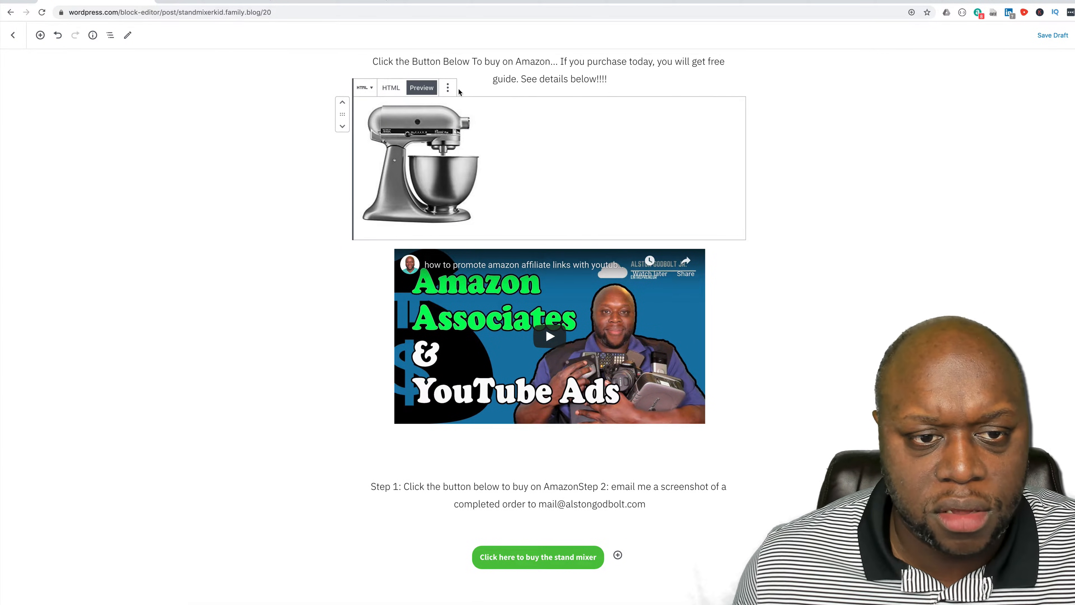
left_click(450, 89)
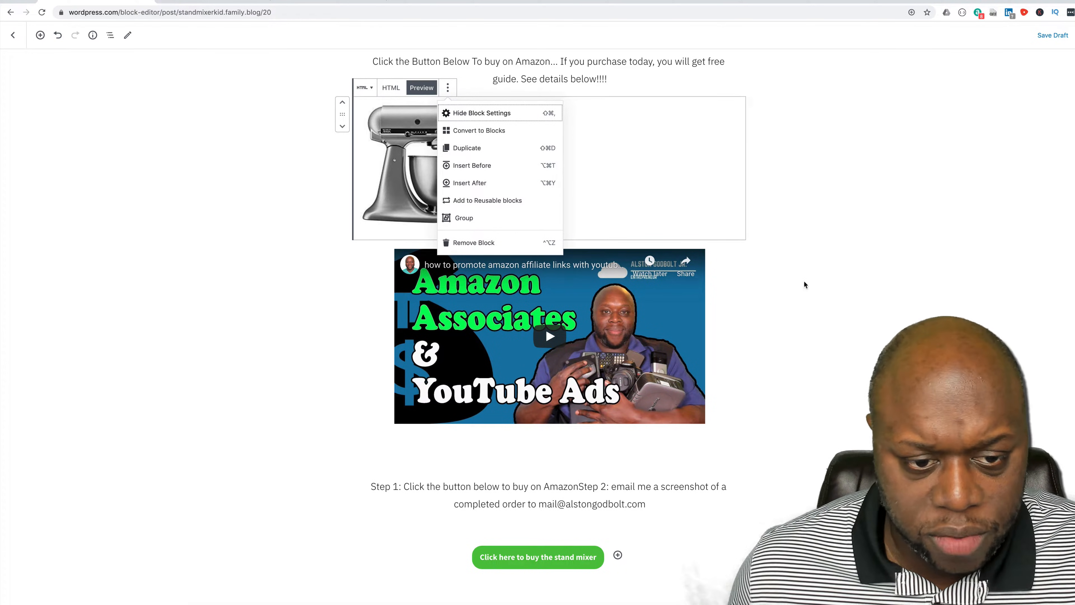
left_click(844, 297)
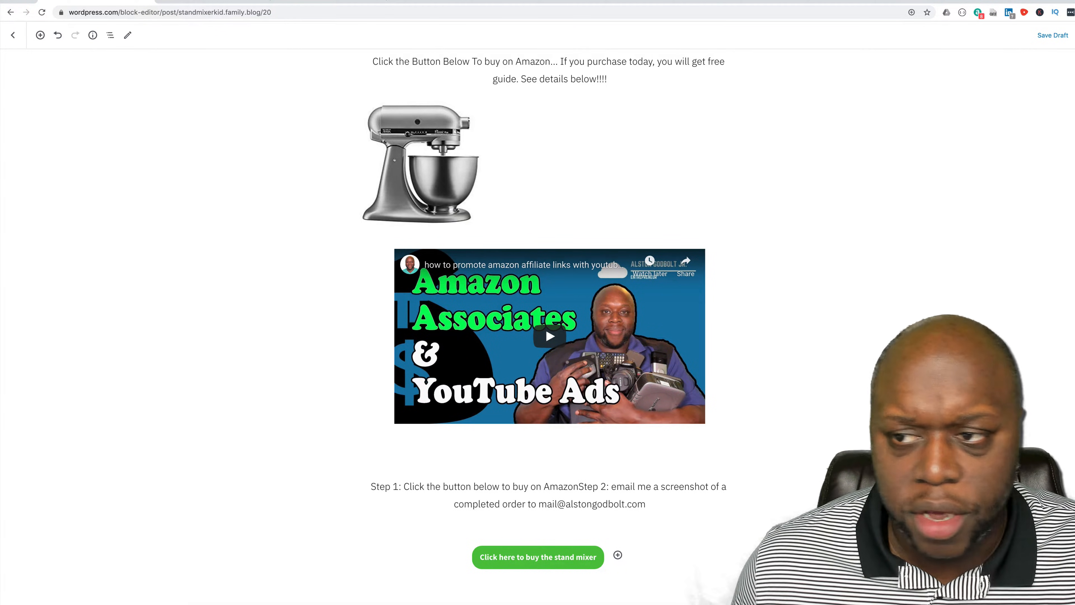
Preview the post, test the mixer image's Amazon link, and check the layout down to the buy button.
left_click(1074, 35)
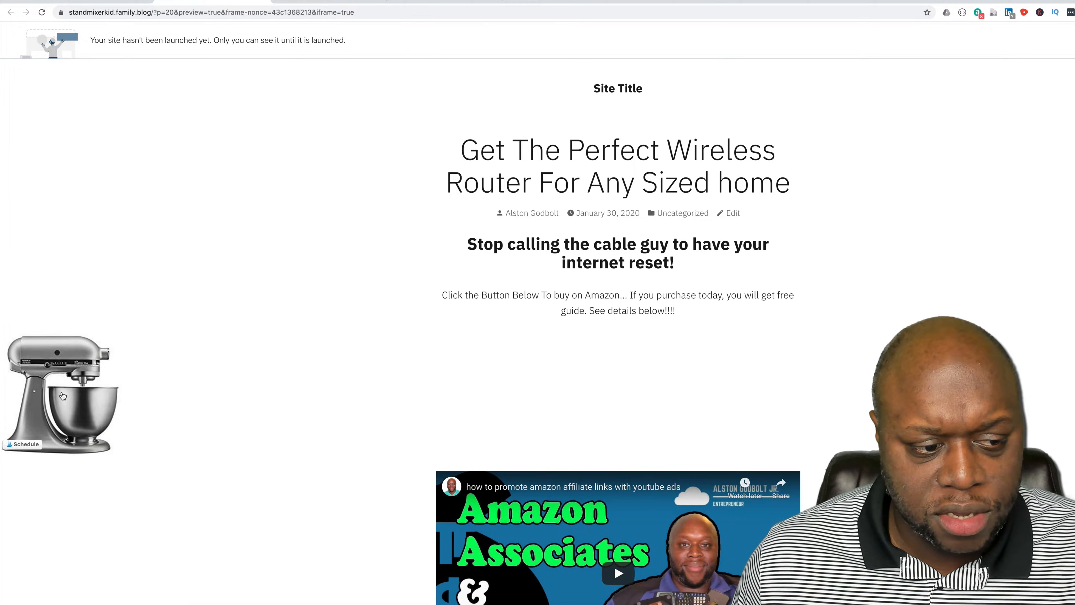
left_click(63, 395)
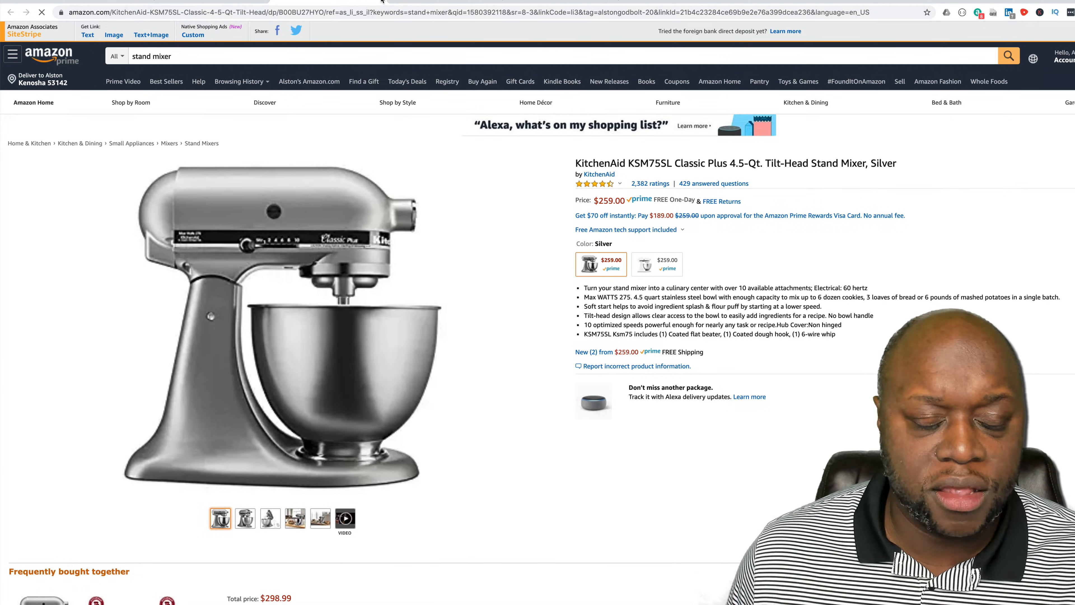
left_click(378, 1)
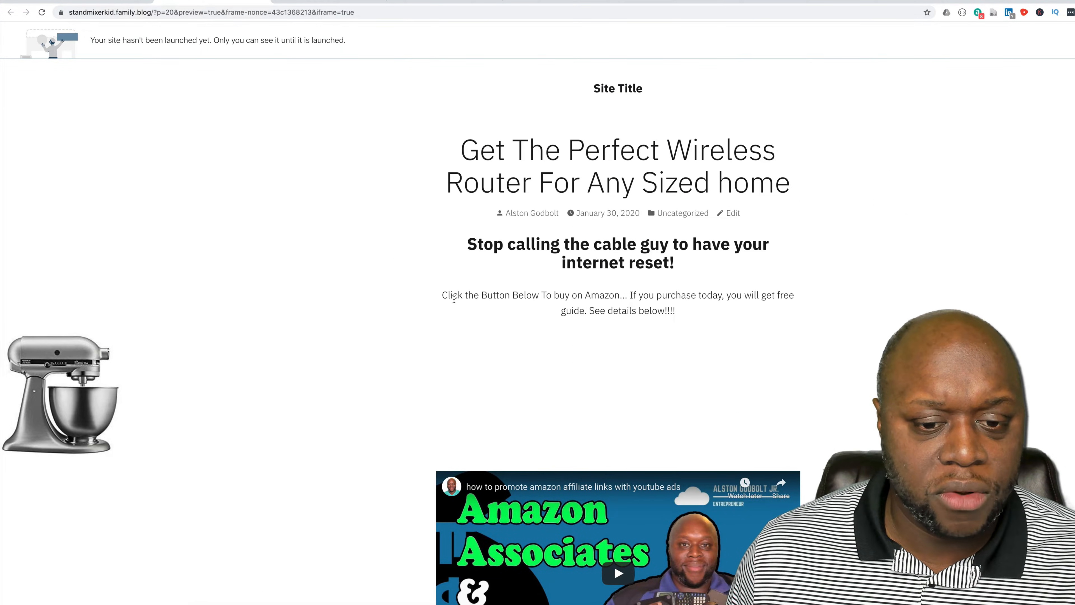
scroll(454, 299, "down", 7)
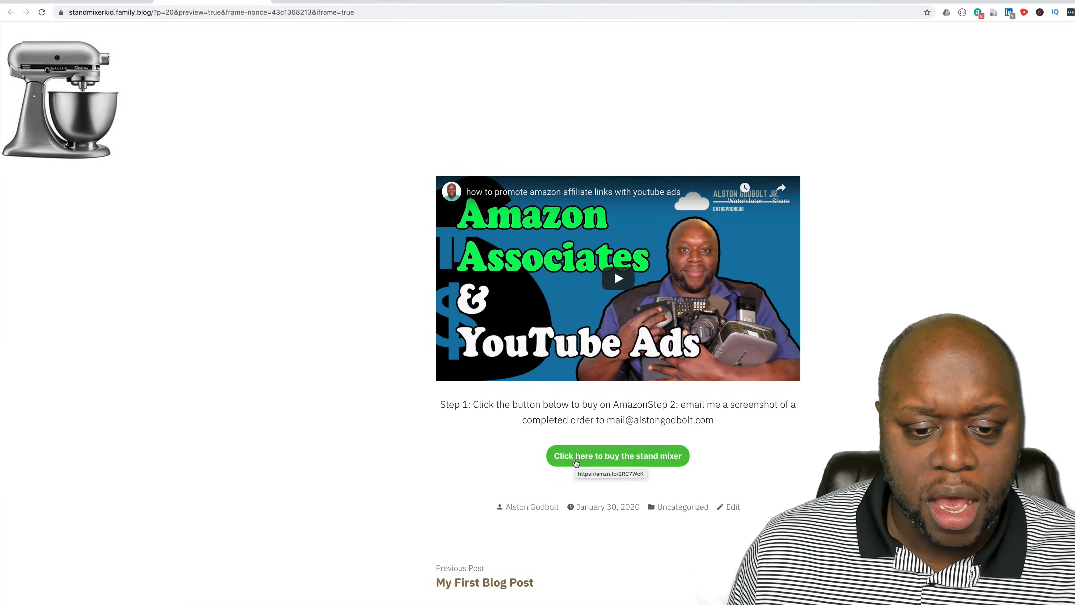
scroll(576, 463, "up", 5)
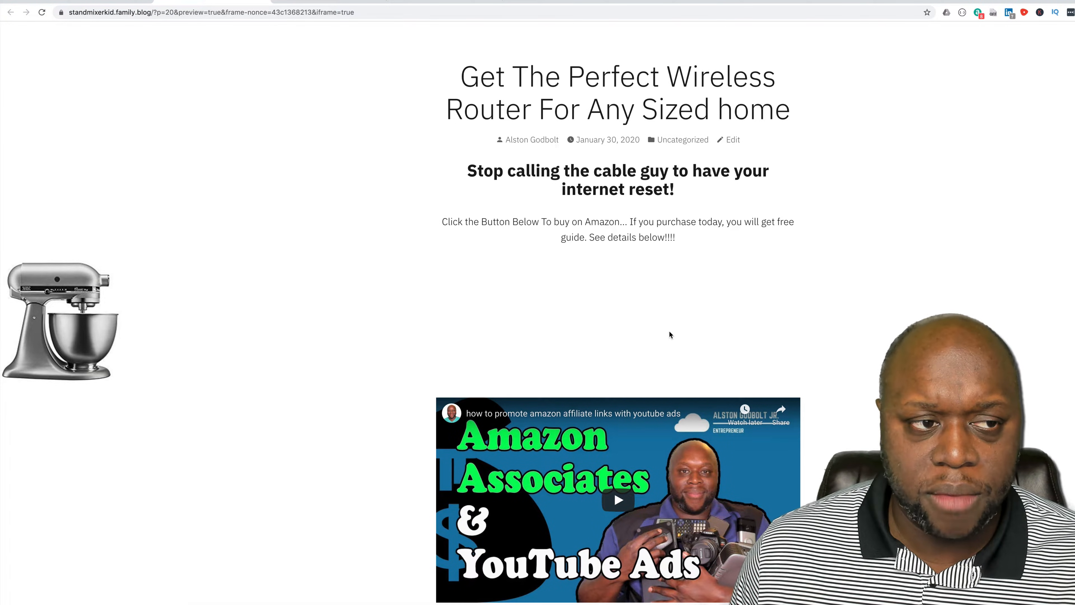
Leave the post editor and look through the site's Home page and its published posts.
left_click(76, 1)
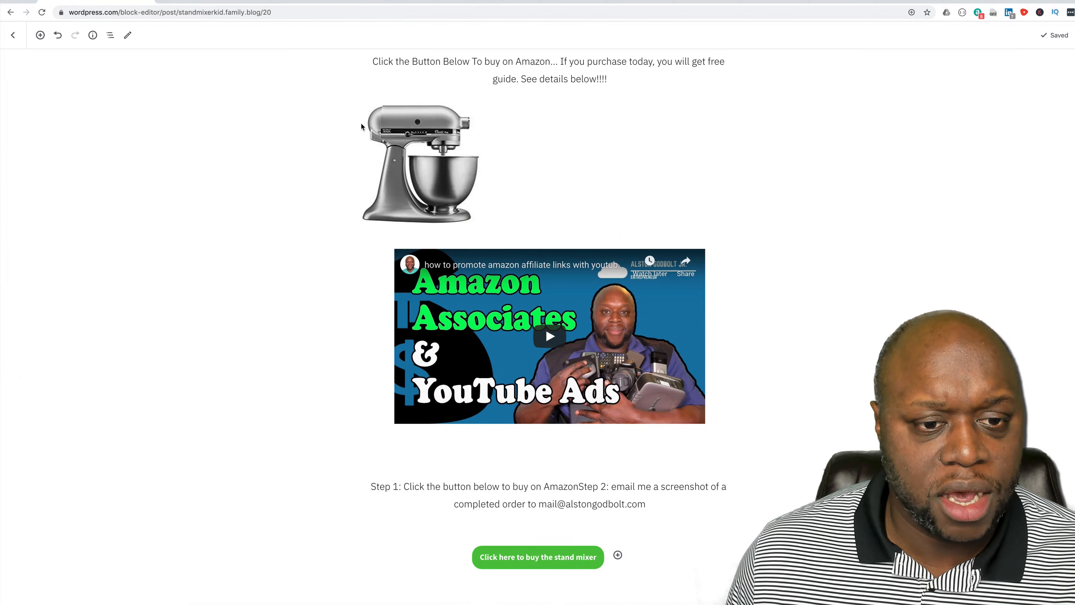
left_click(12, 34)
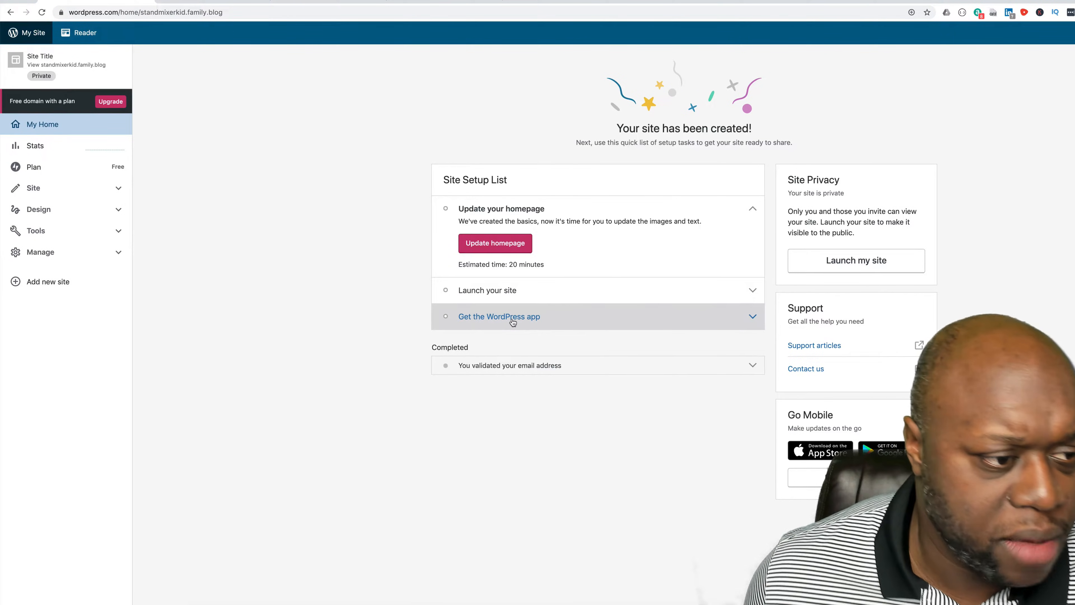
left_click(119, 191)
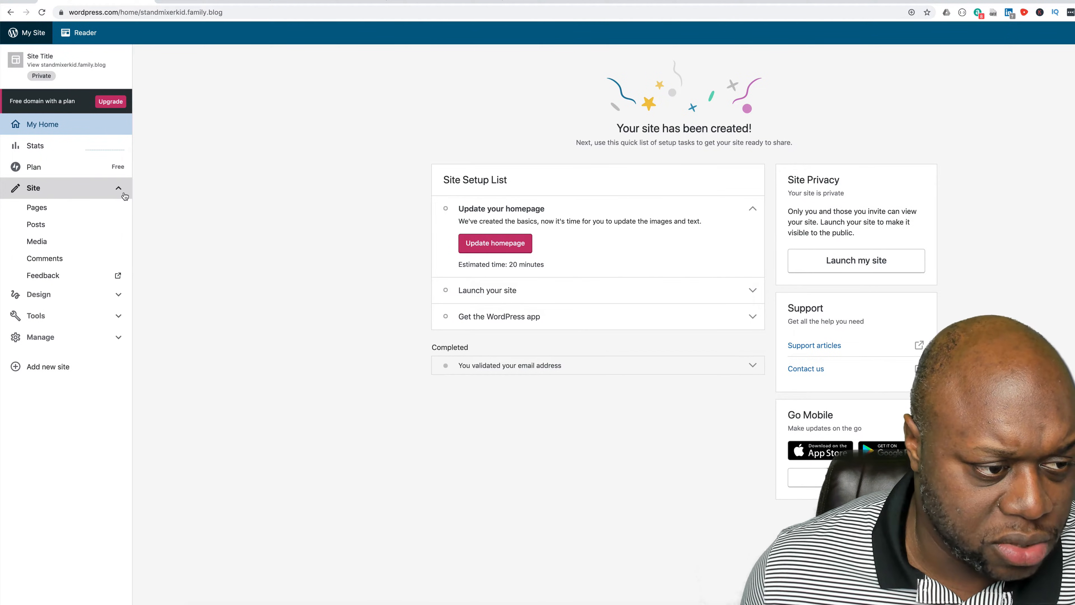
left_click(37, 208)
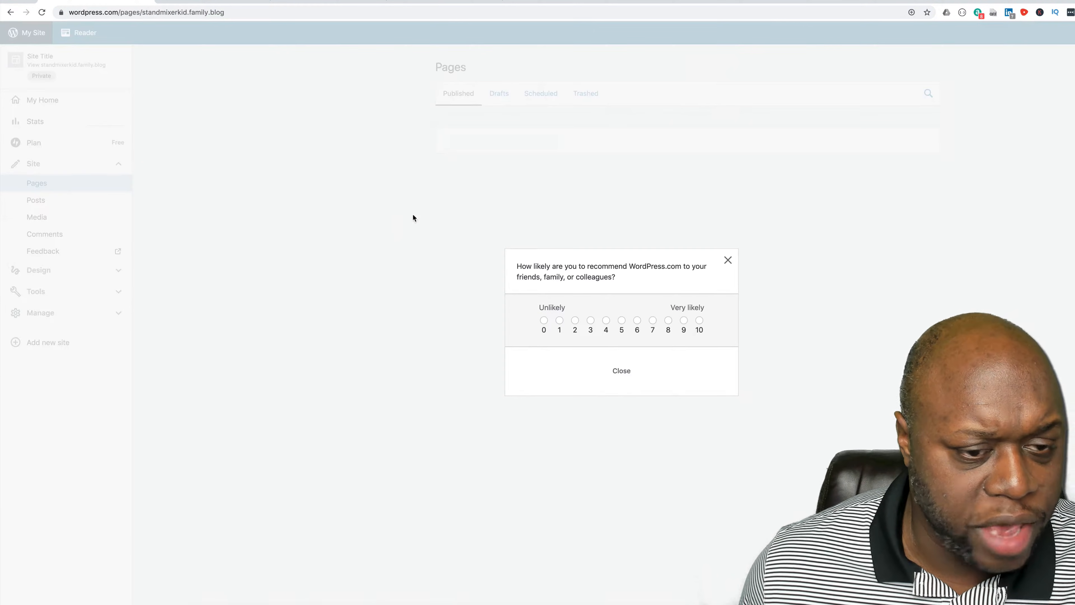
left_click(728, 260)
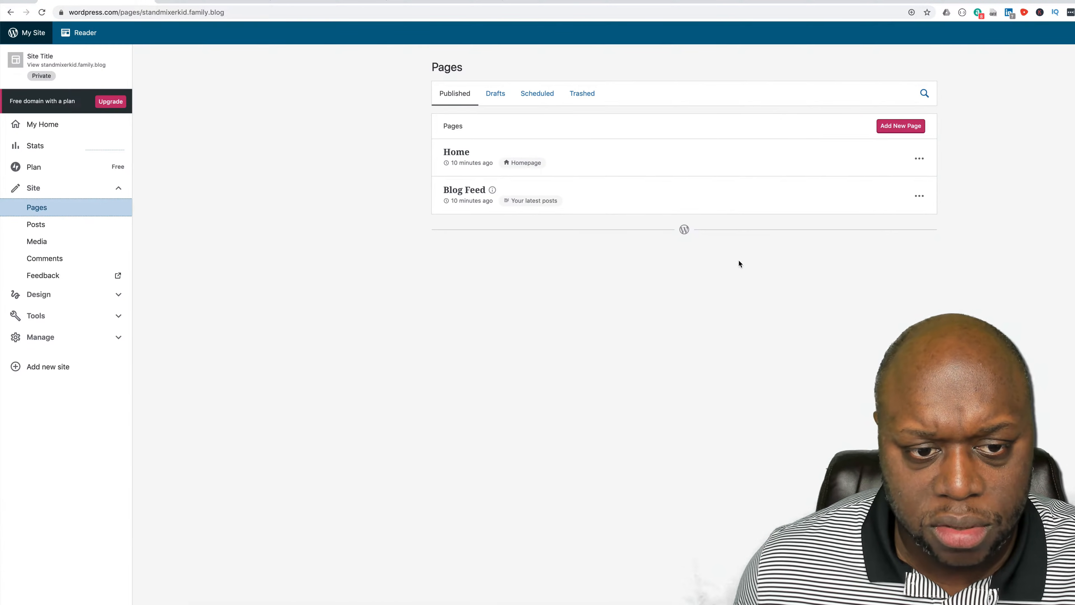
left_click(457, 153)
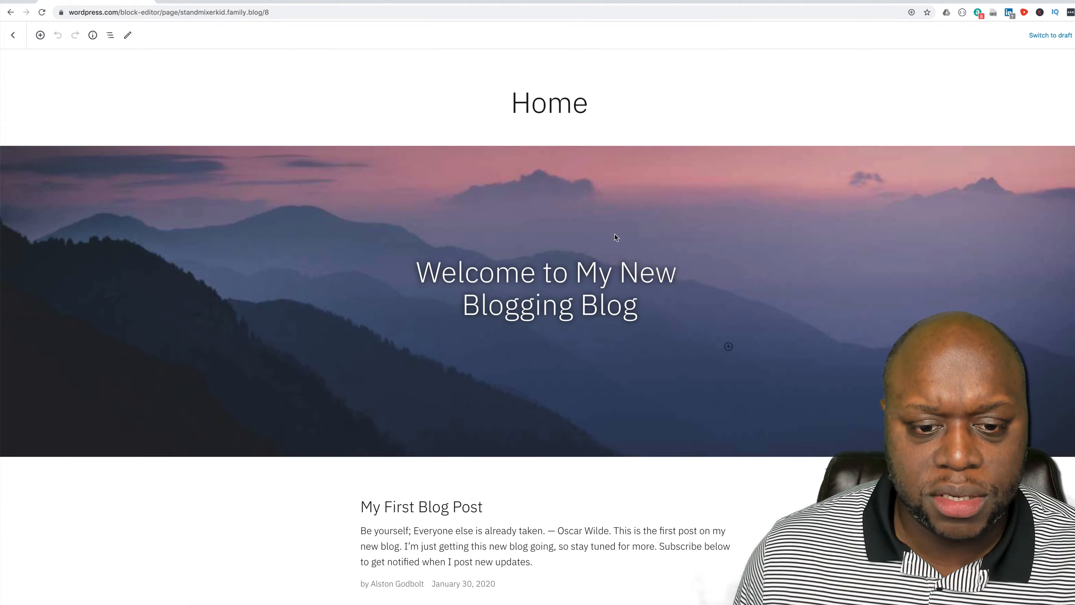
scroll(563, 345, "down", 1)
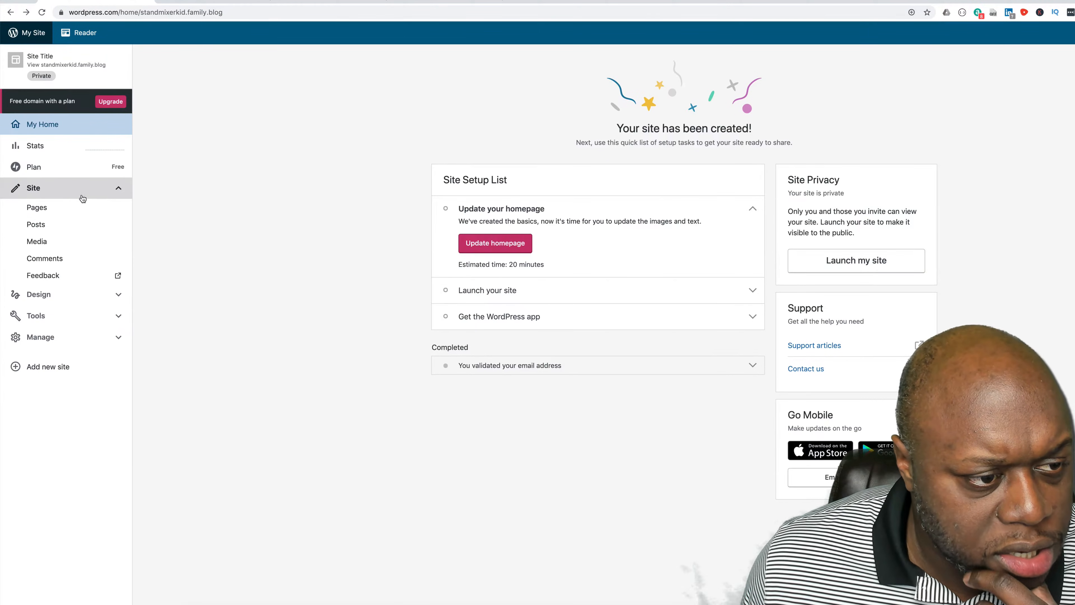
left_click(42, 227)
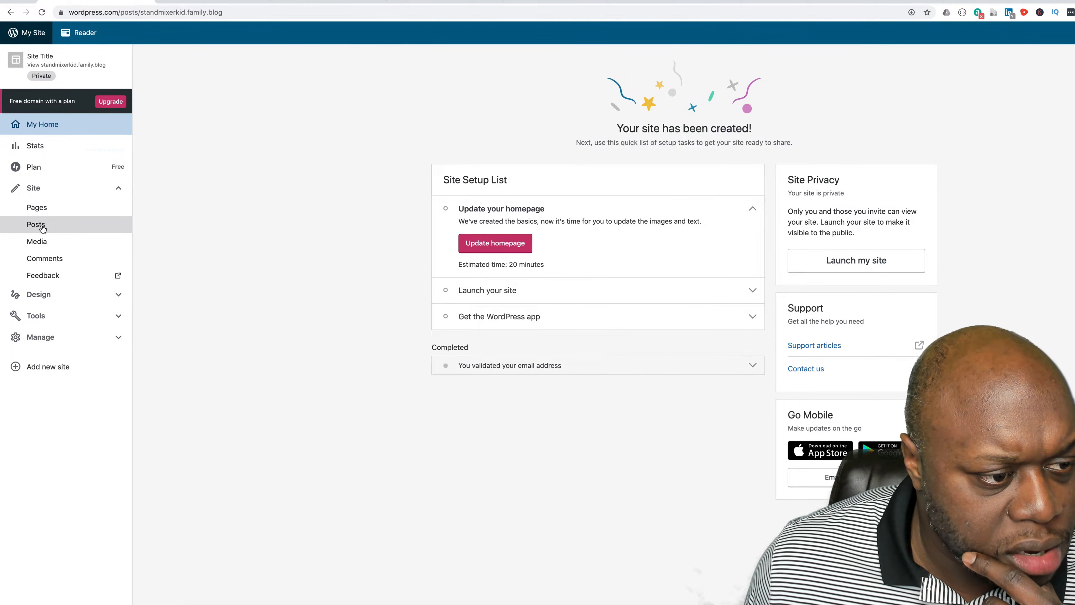
left_click(498, 150)
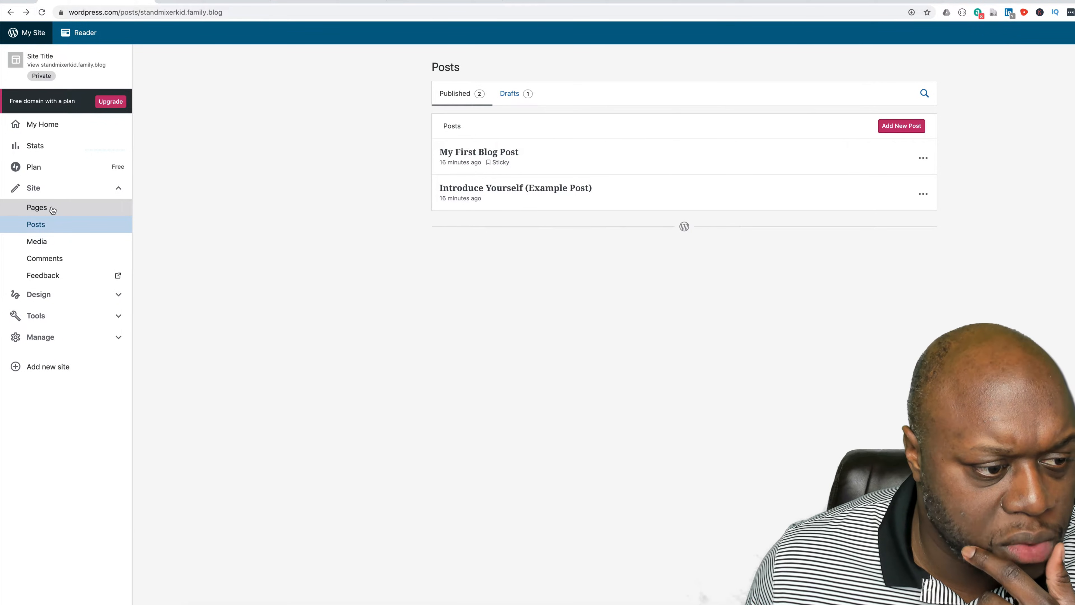
Add a new page to the site using the Blank layout.
left_click(42, 208)
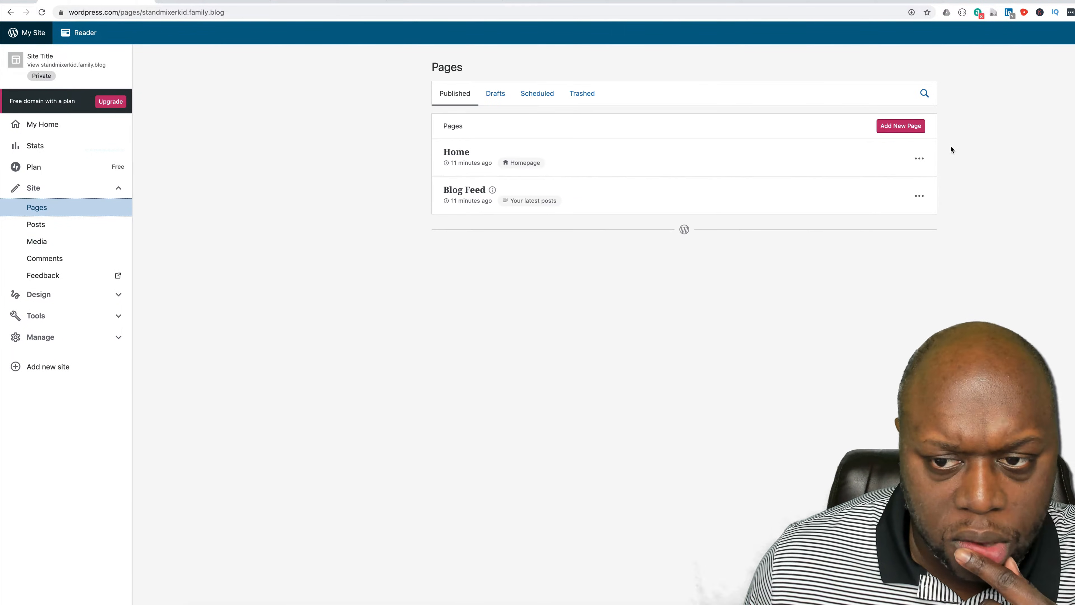
left_click(904, 127)
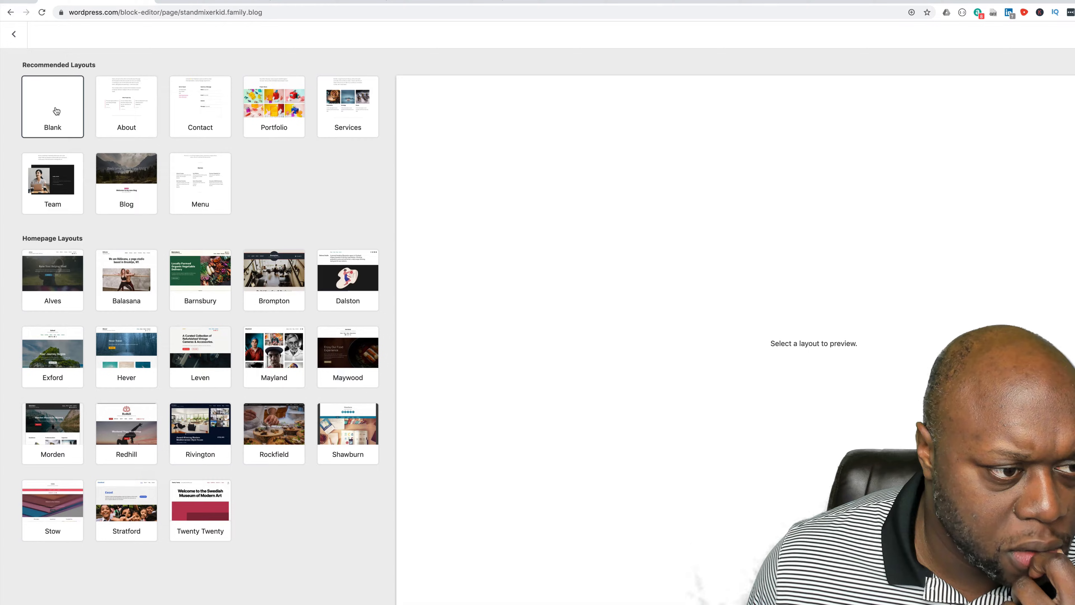
left_click(1071, 34)
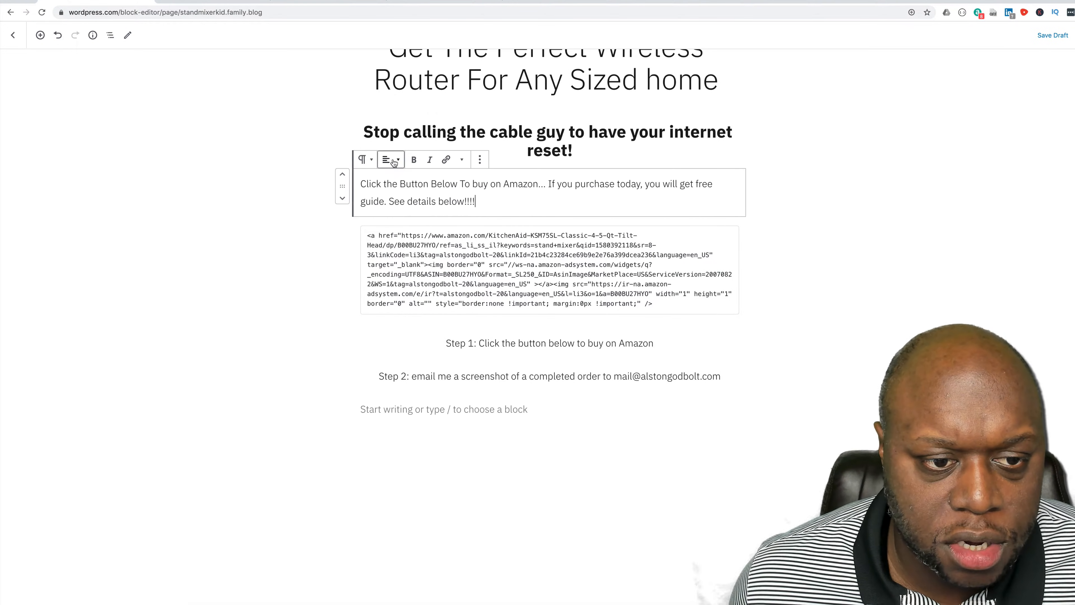
Center the "Click the Button Below To buy on Amazon" paragraph on the new page.
left_click(399, 158)
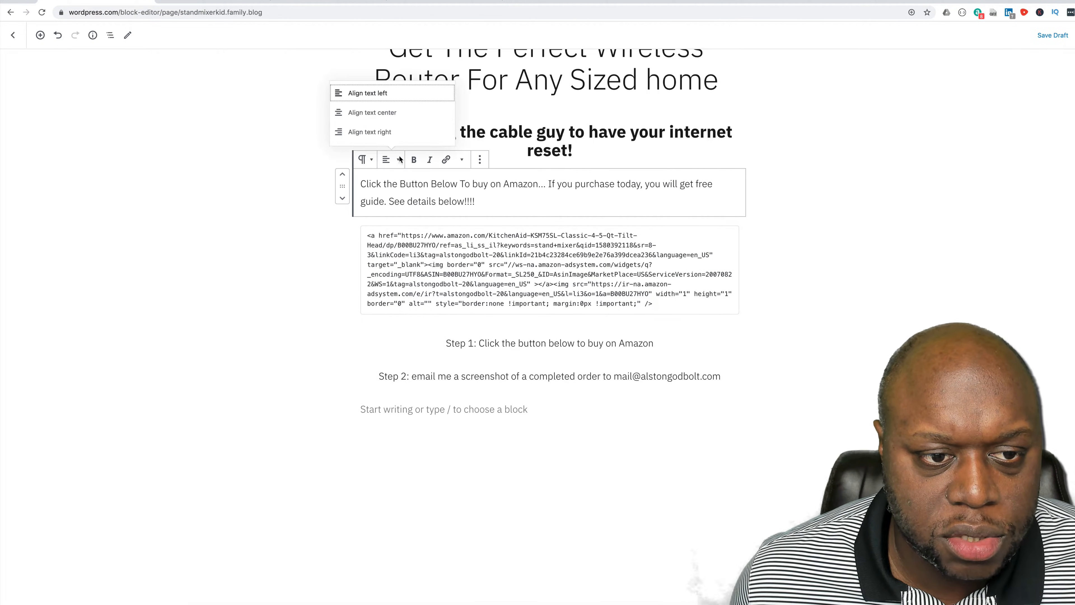
left_click(372, 112)
Insert a centered button below the Step 2 line and label it "Buy The Router Today".
left_click(578, 413)
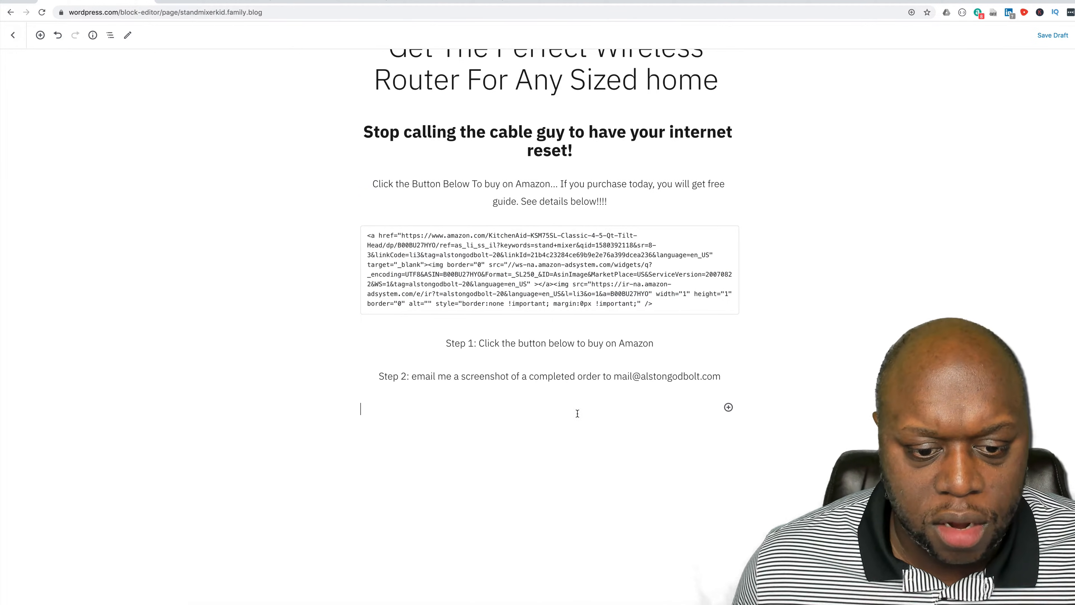
left_click(728, 407)
left_click(861, 335)
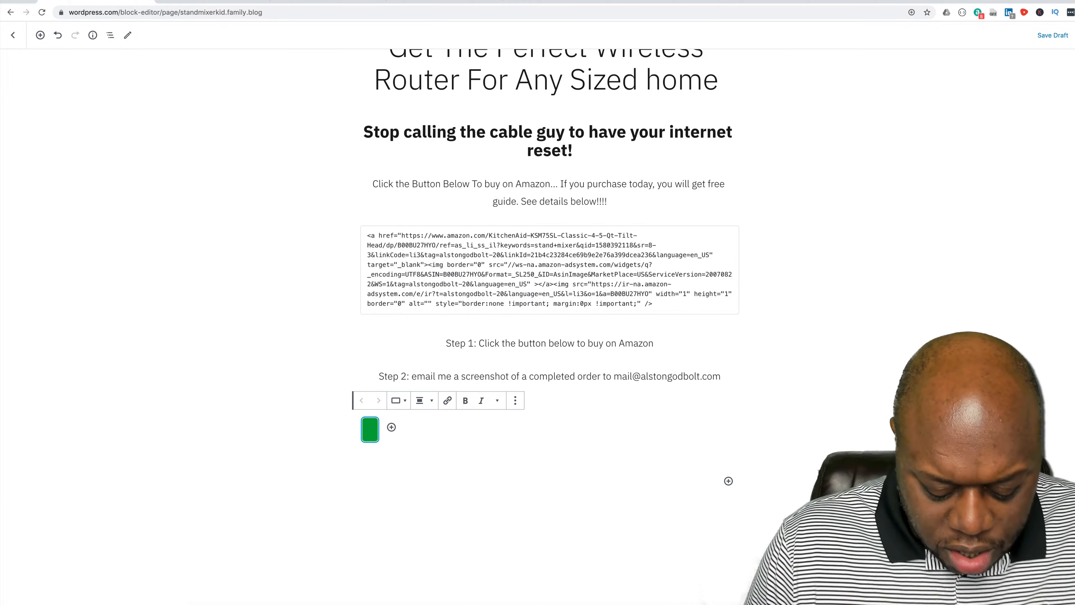
type("Buy The")
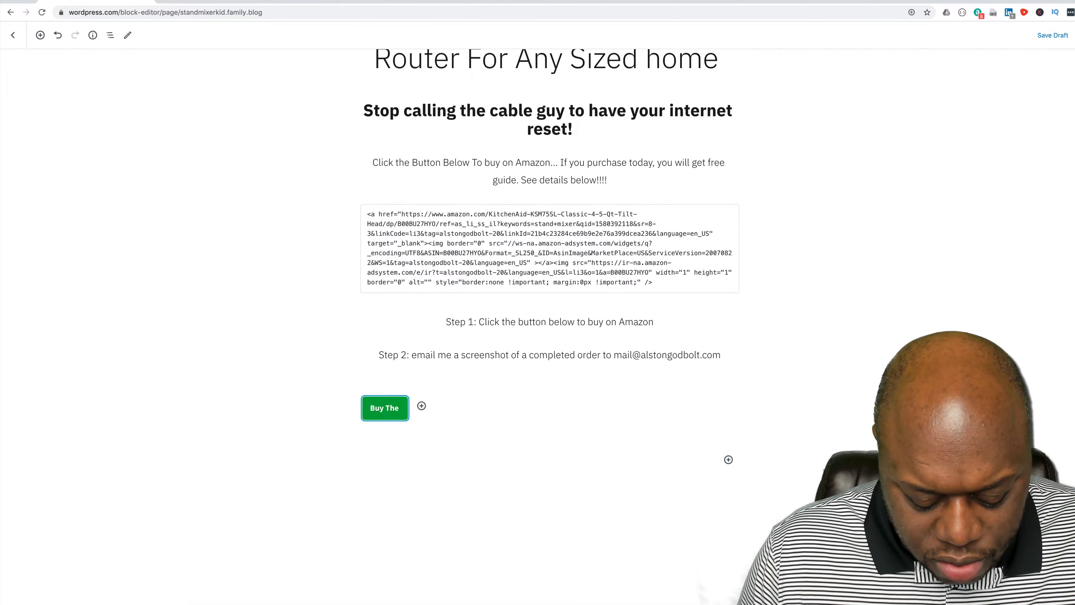
type(" Router")
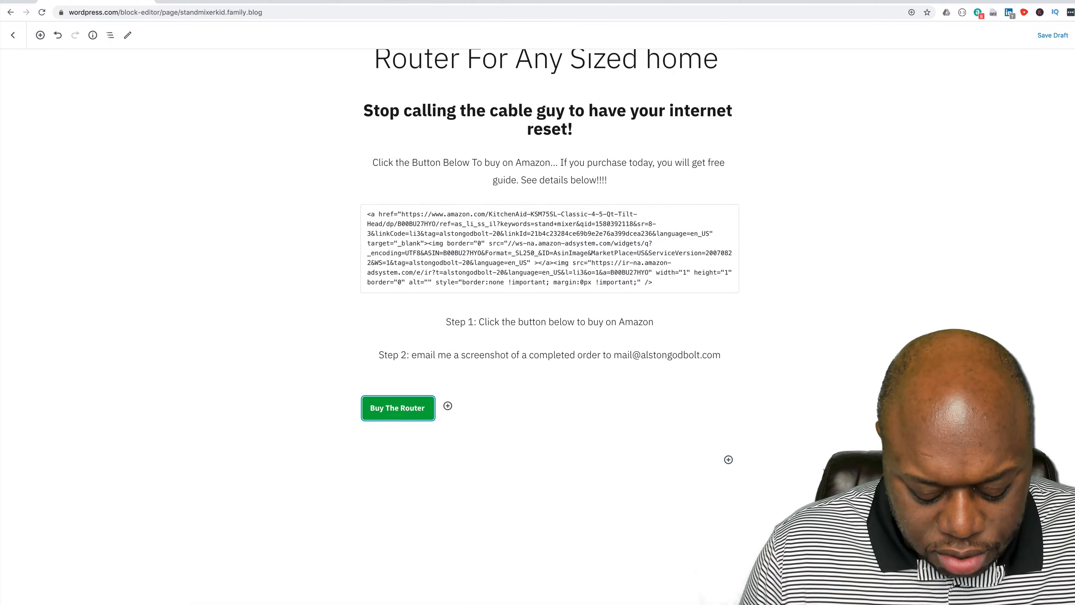
type(" Today")
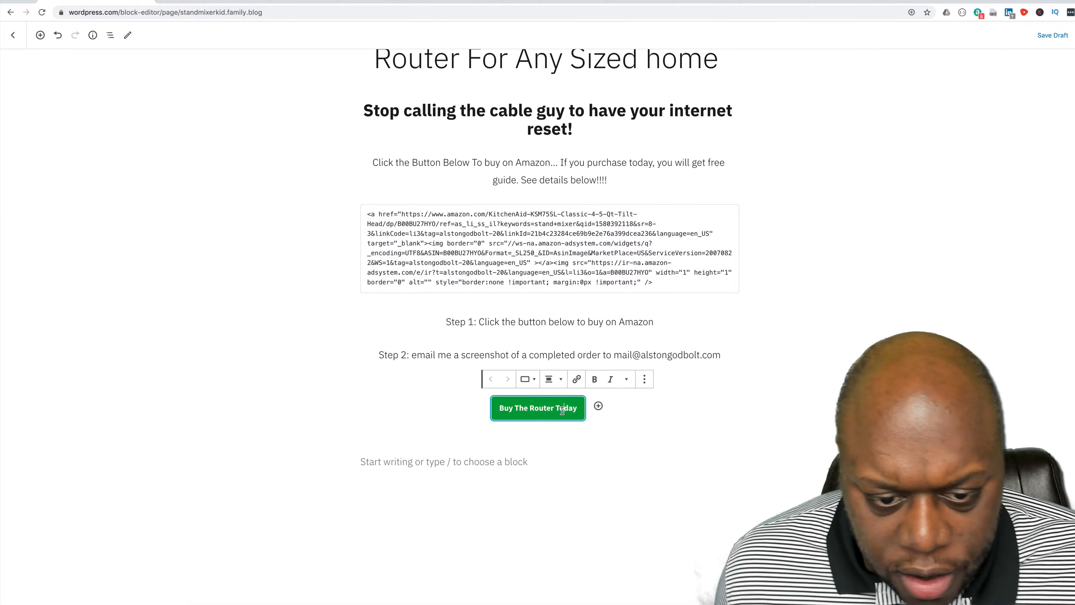
Select the button's label, switch to the Amazon product page for the KitchenAid KSM75SL mixer and copy its short affiliate text link.
triple_click(566, 404)
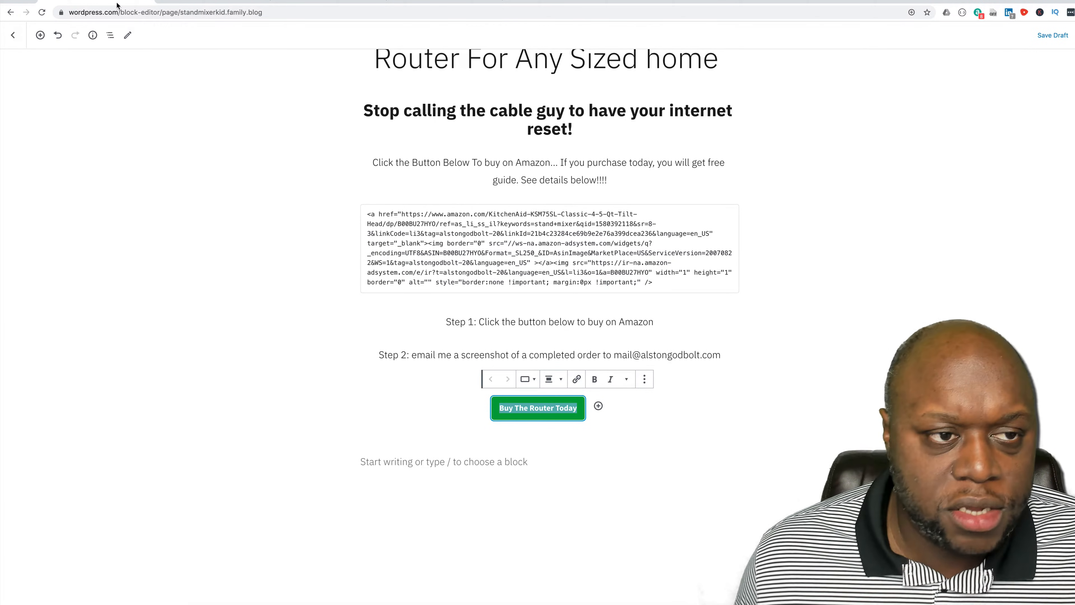
left_click(320, 2)
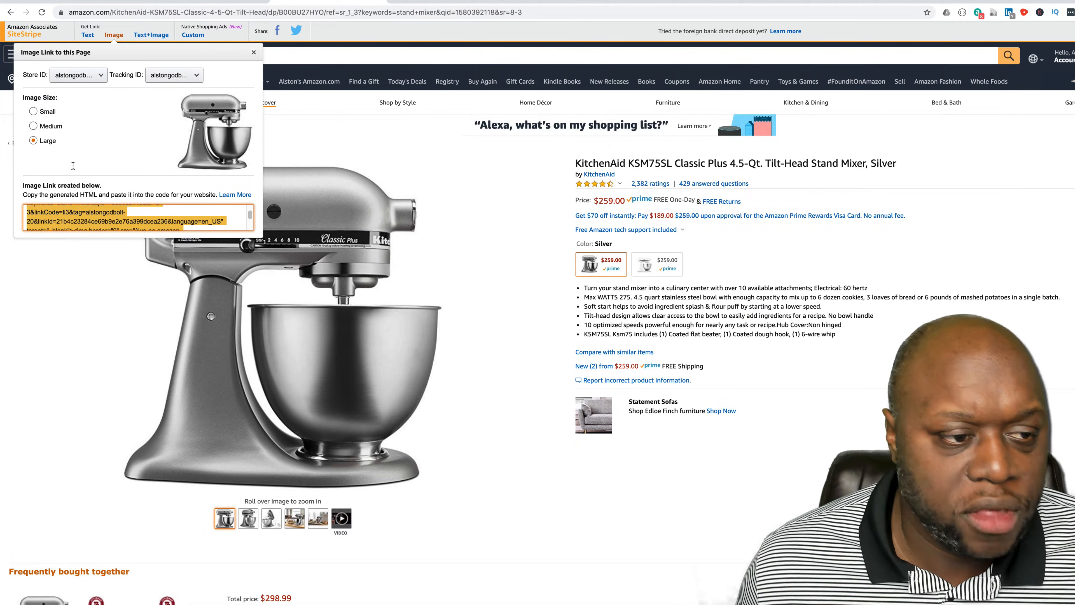
left_click(81, 34)
left_click(79, 129)
key("ctrl+c")
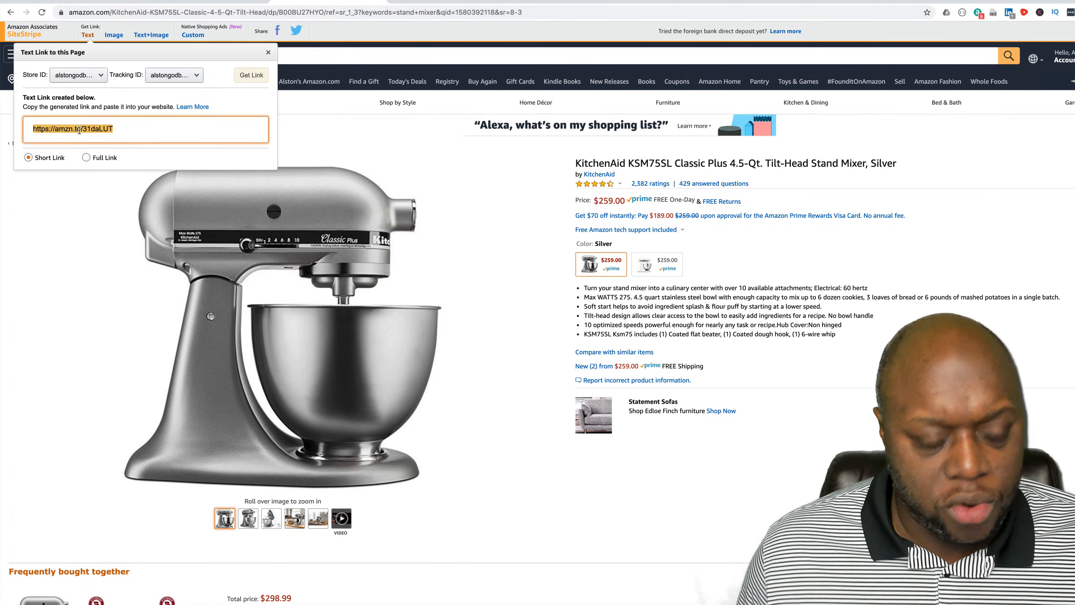
left_click(199, 2)
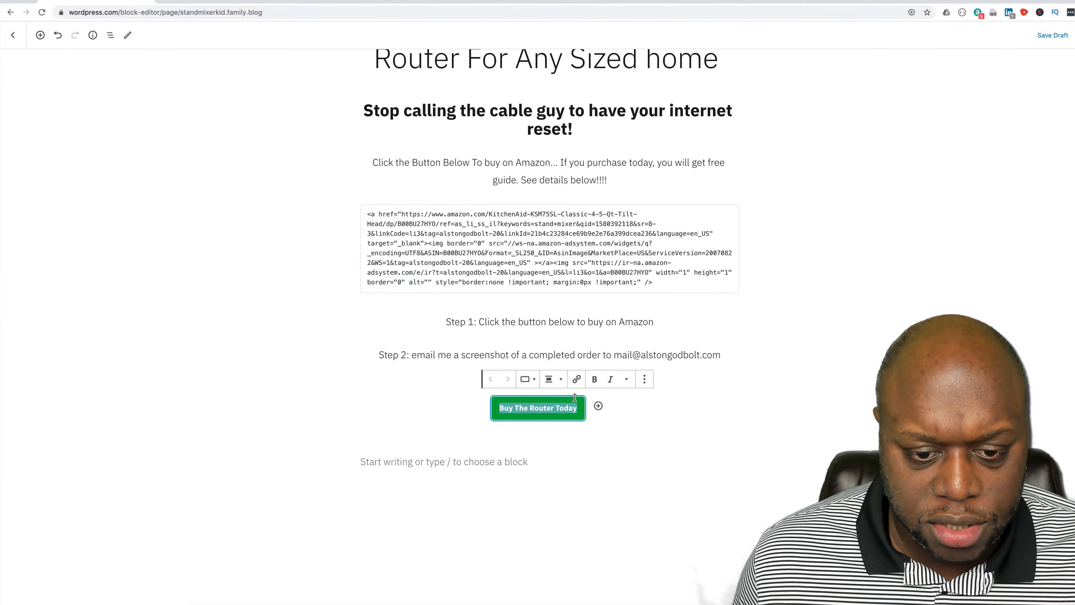
left_click(576, 378)
key("ctrl+v")
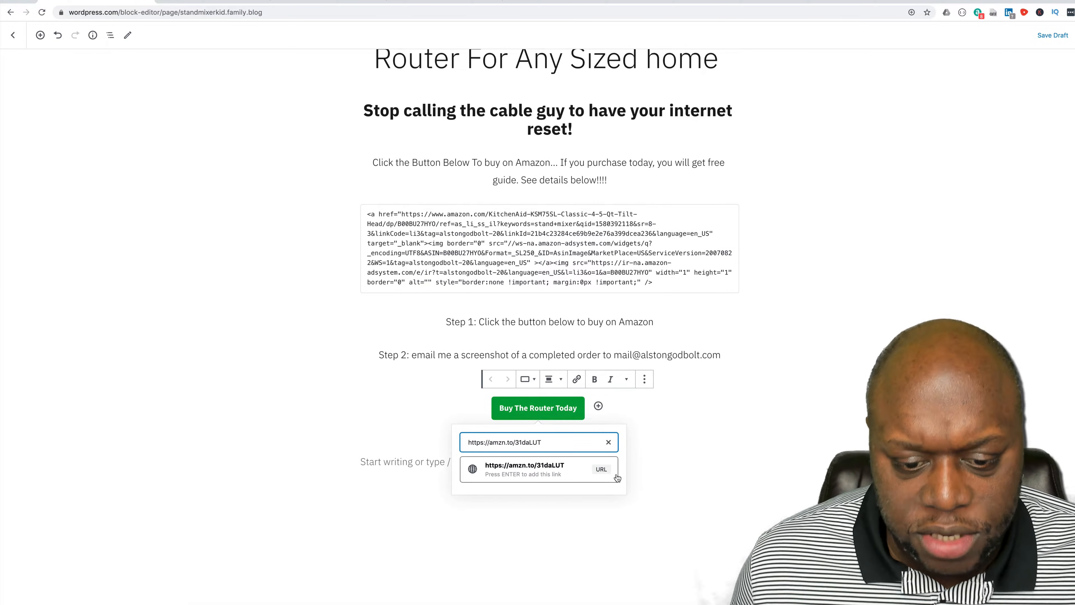
left_click(571, 473)
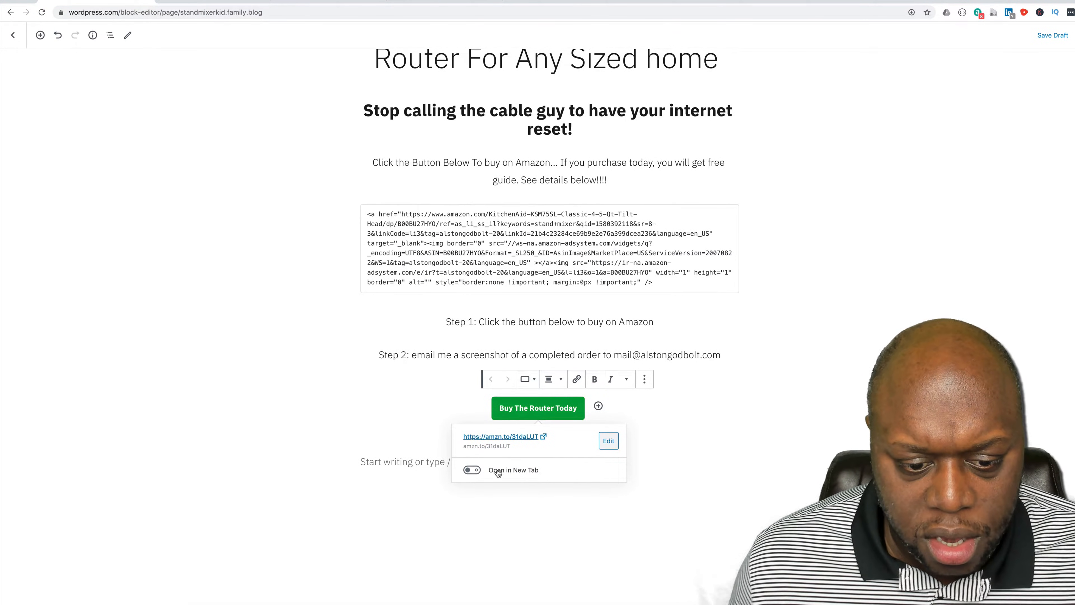
left_click(472, 470)
Switch to Amazon Associates and search its product quick links for "stand mixer".
left_click(444, 4)
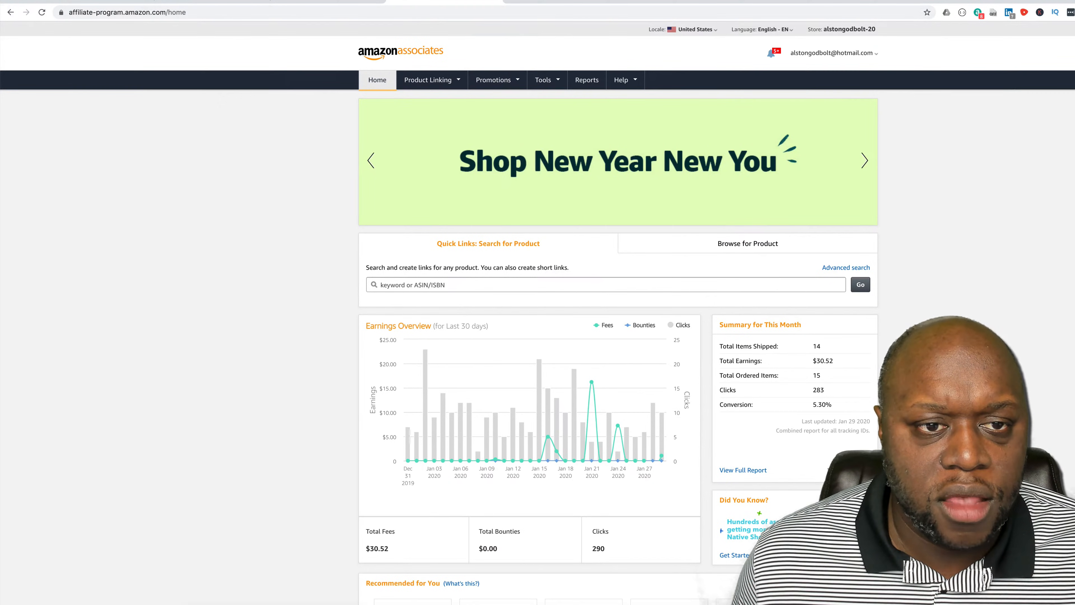
left_click(528, 288)
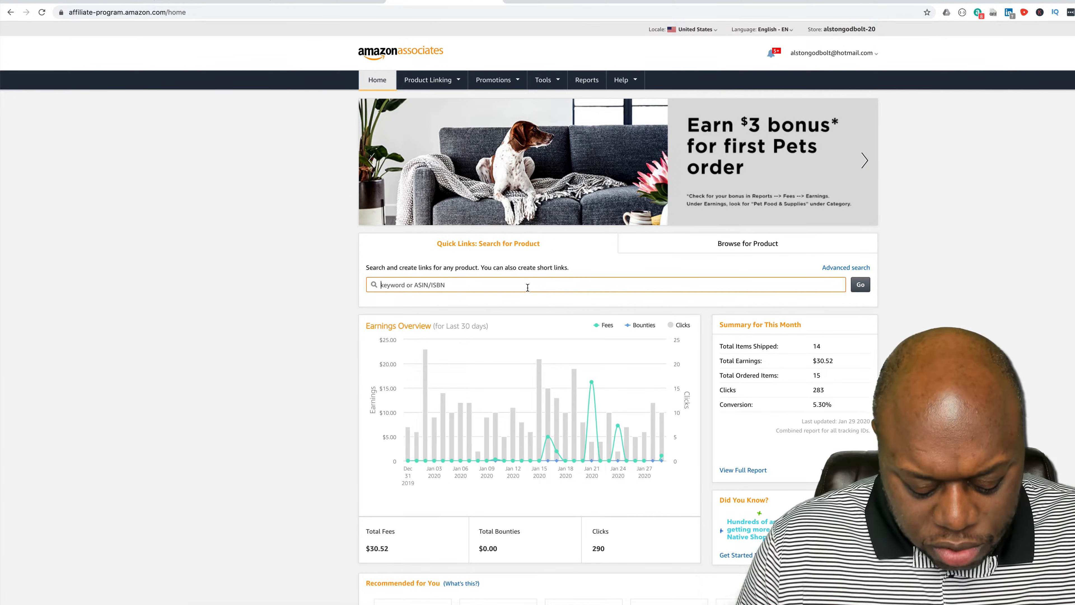
type("st")
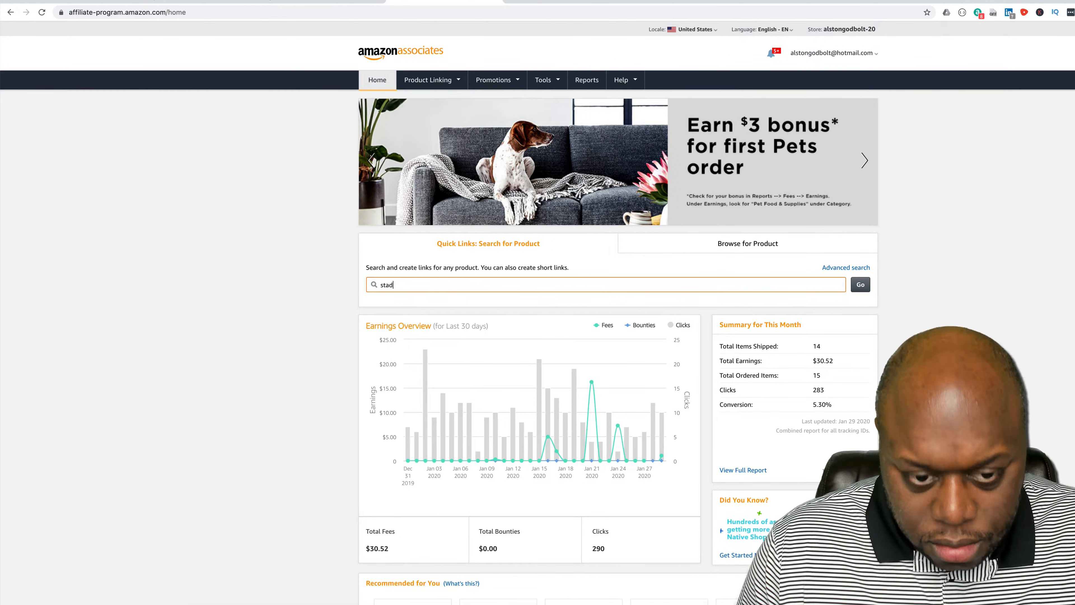
type("and mixer")
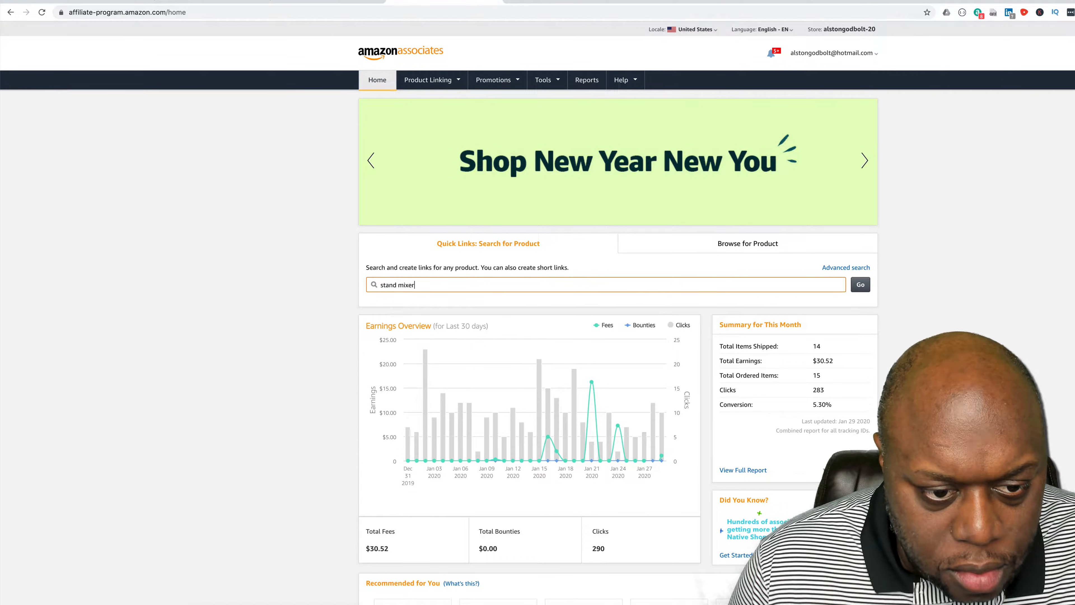
key("Return")
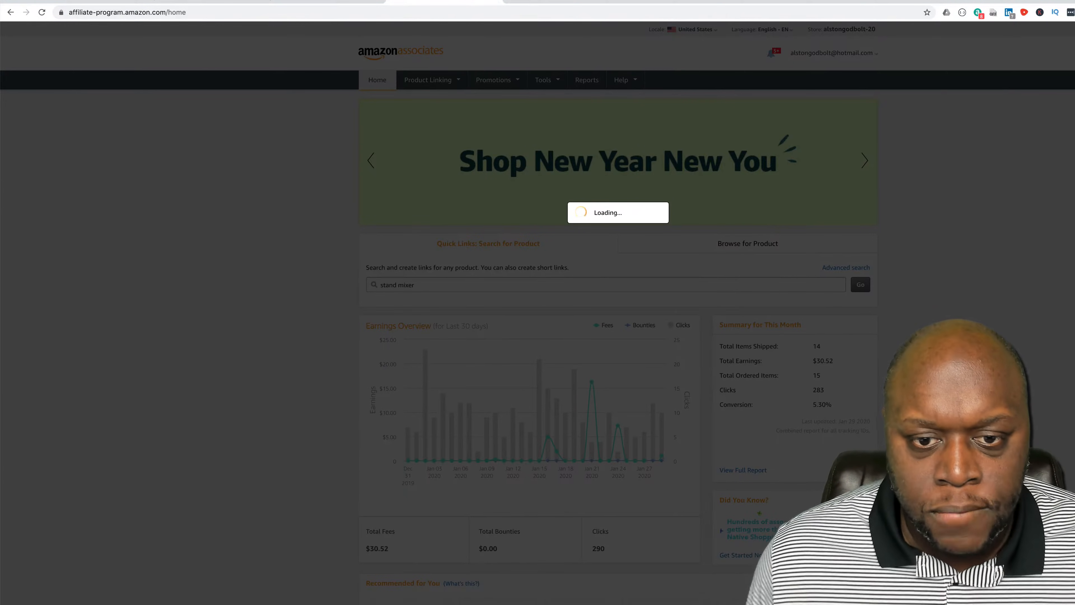
scroll(694, 373, "down", 5)
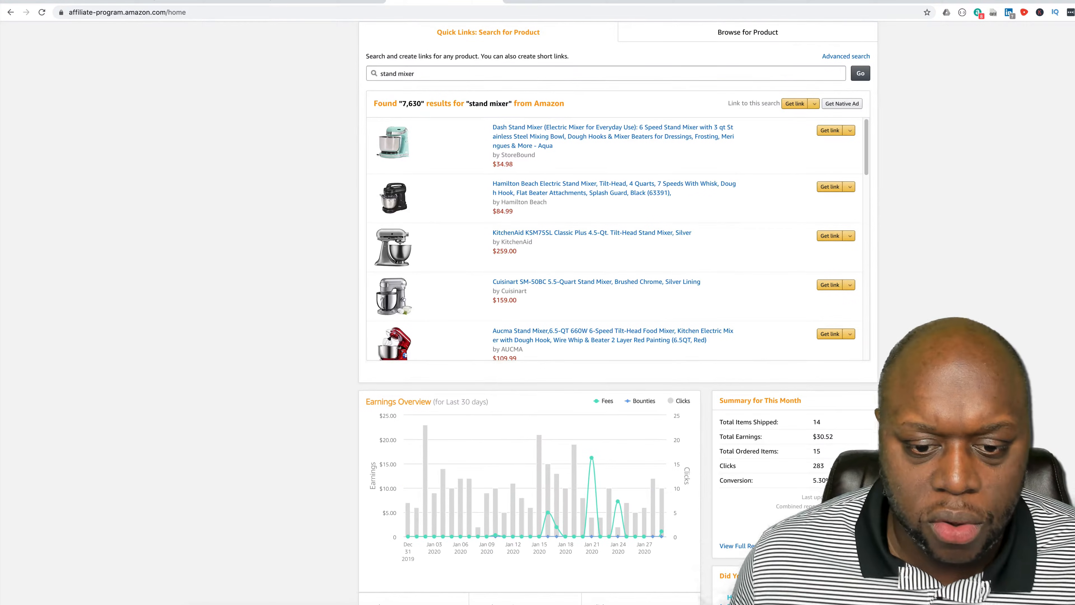
Compare the stand mixer results on Amazon's own search page with the product list in Amazon Associates.
left_click(322, 2)
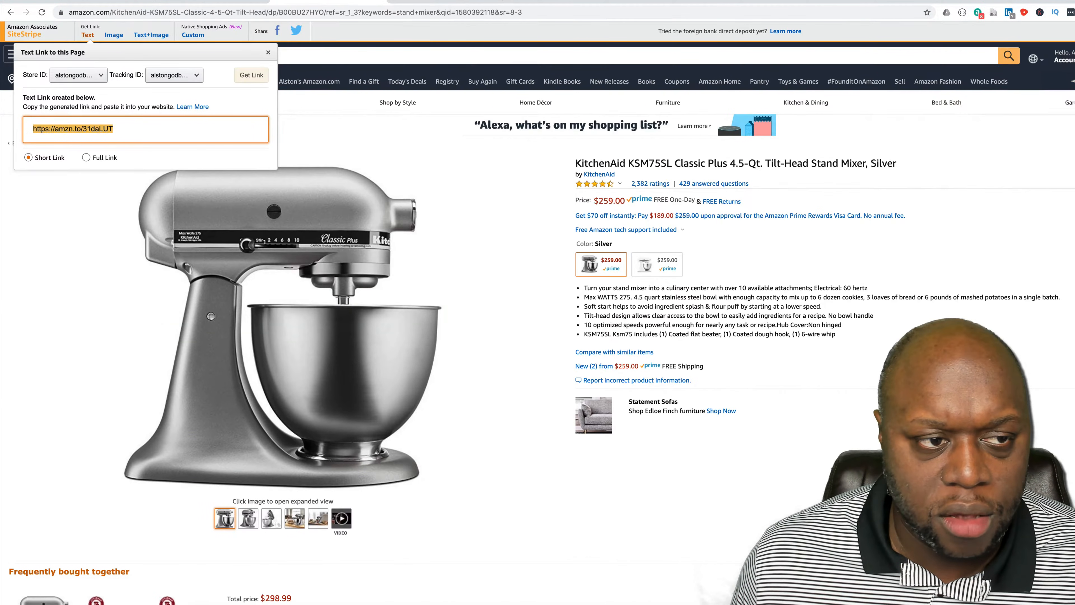
left_click(11, 12)
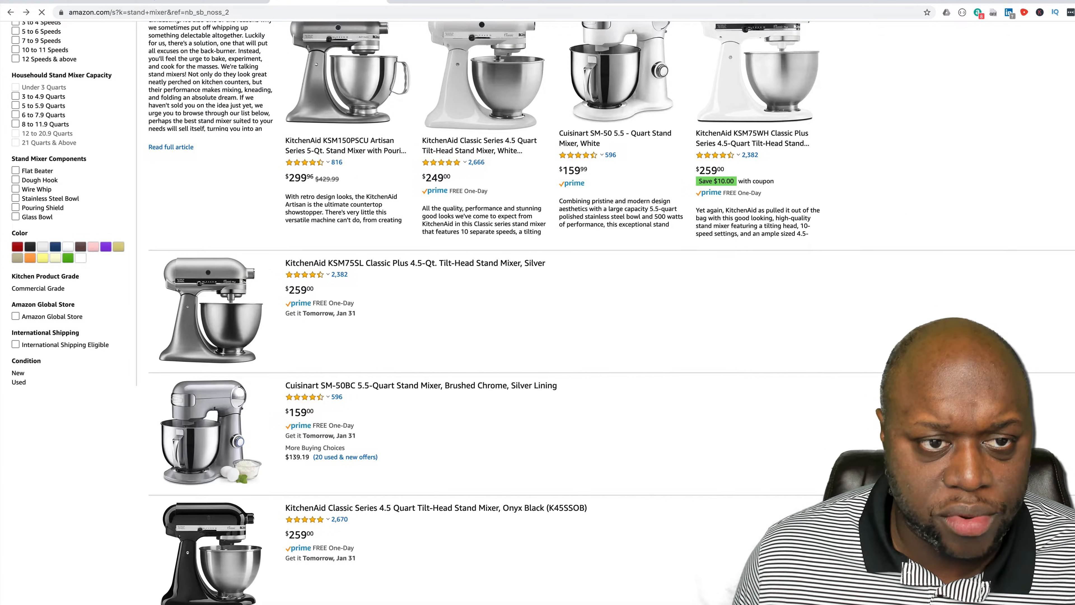
left_click(444, 2)
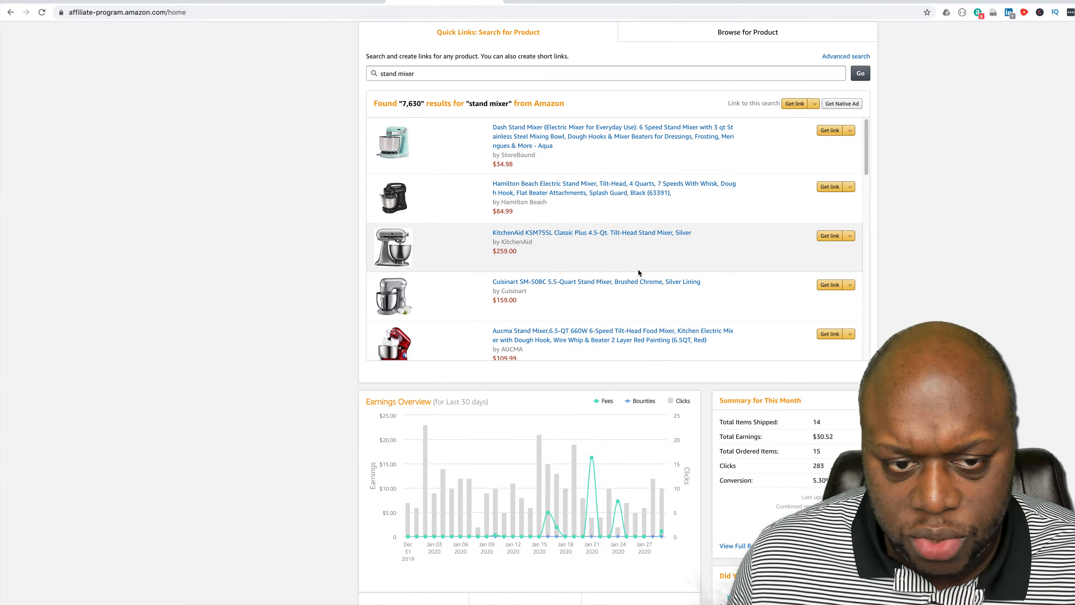
scroll(632, 269, "down", 2)
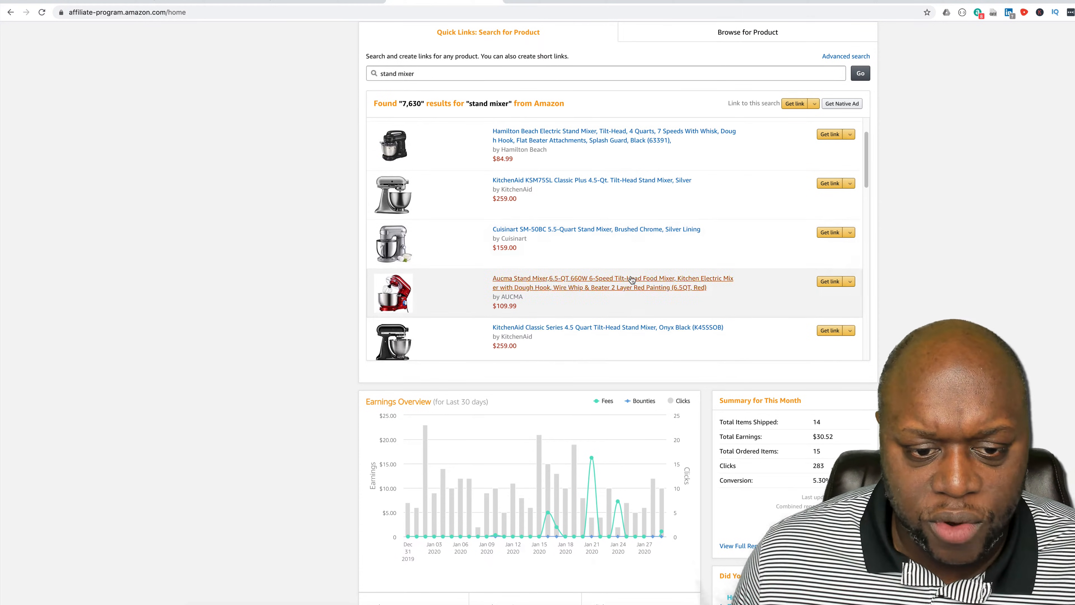
scroll(631, 288, "down", 5)
scroll(632, 292, "down", 8)
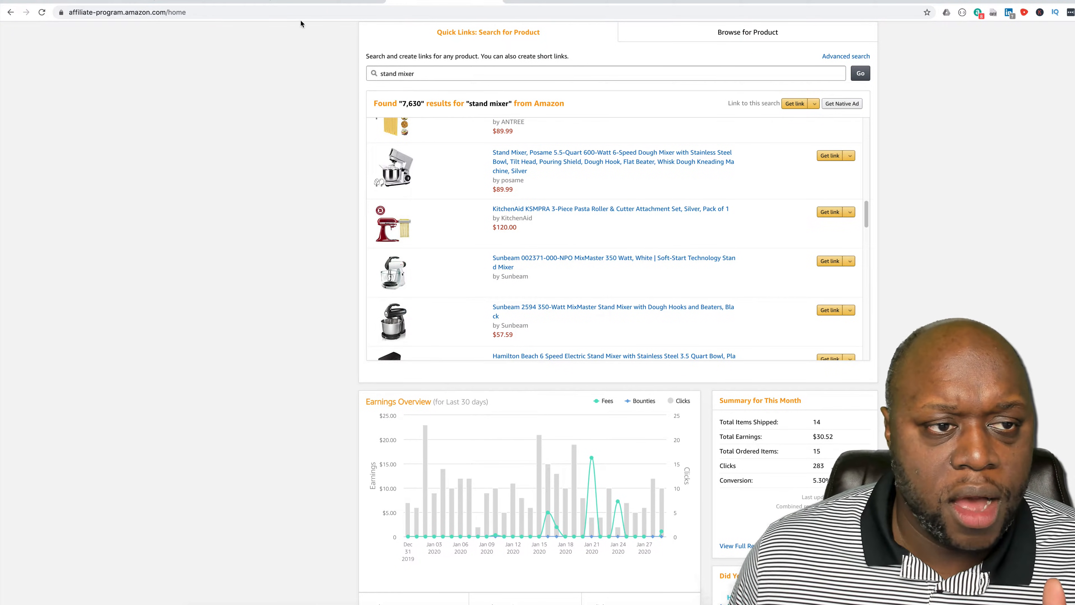
left_click(305, 2)
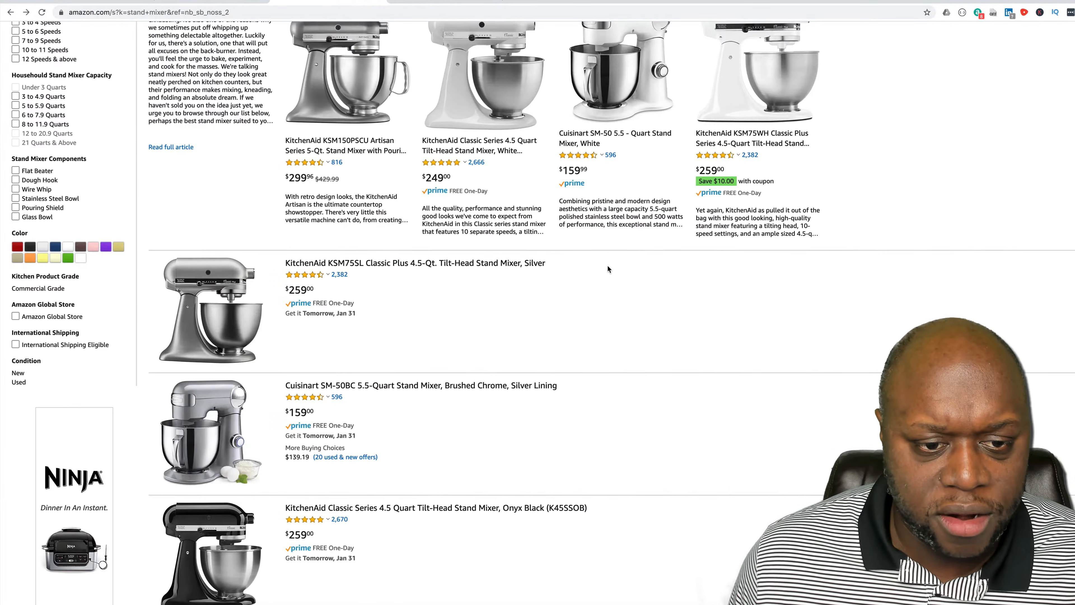
scroll(608, 269, "up", 9)
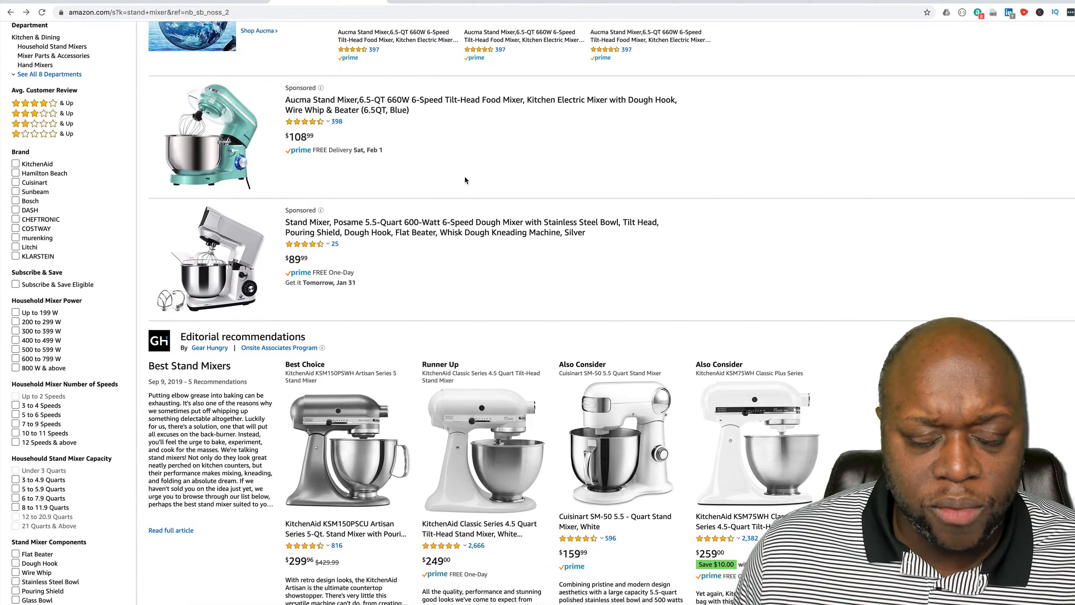
Return to the WordPress page, preview it and test the "Buy The Router Today" button's link, ending back on the preview.
left_click(83, 2)
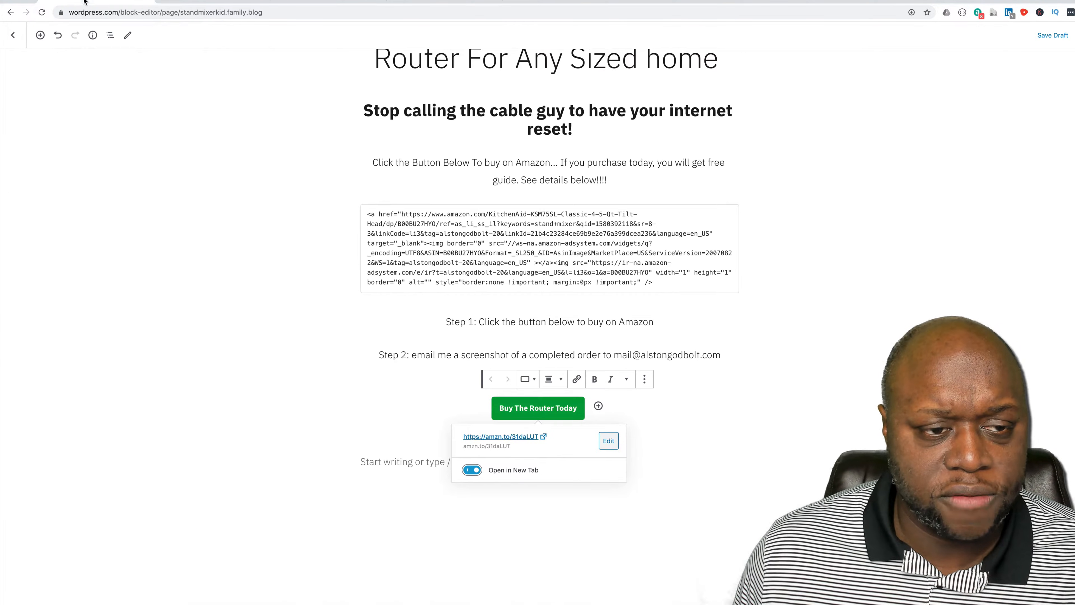
key("Escape")
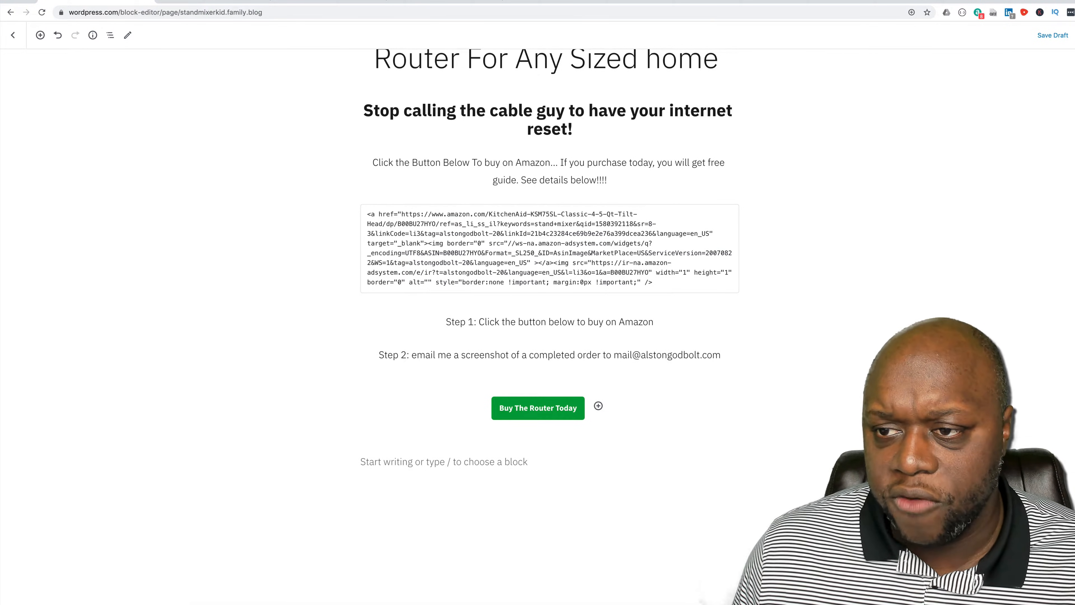
left_click(1074, 35)
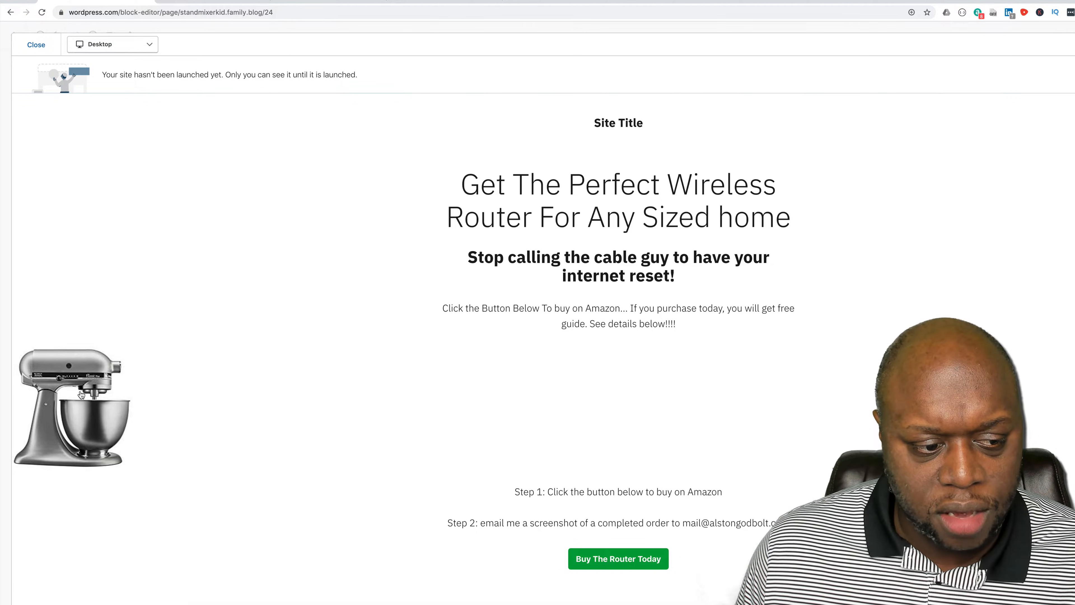
left_click(625, 566)
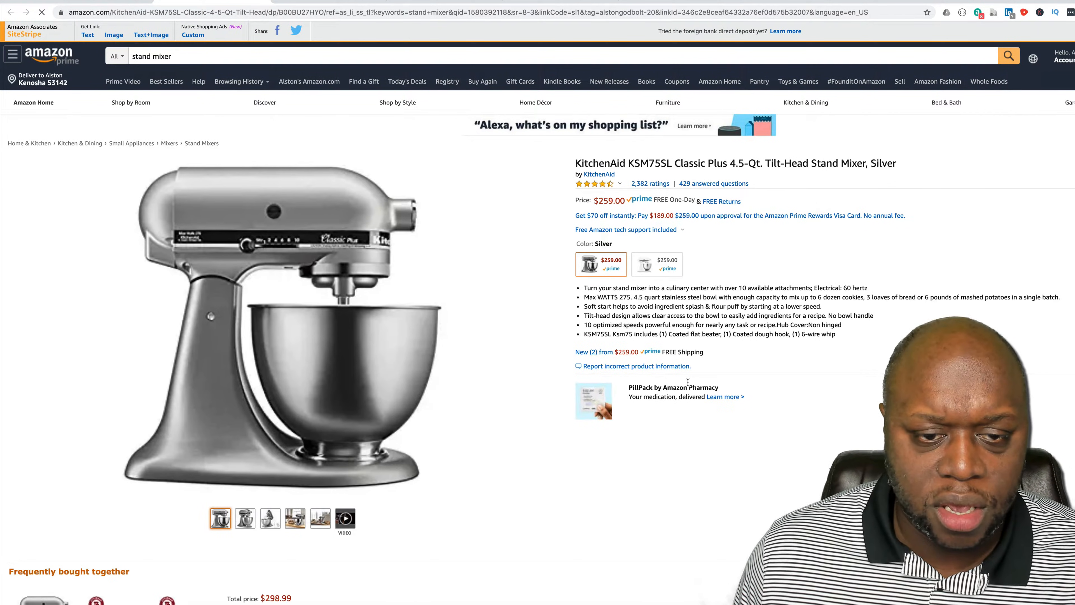
left_click(109, 4)
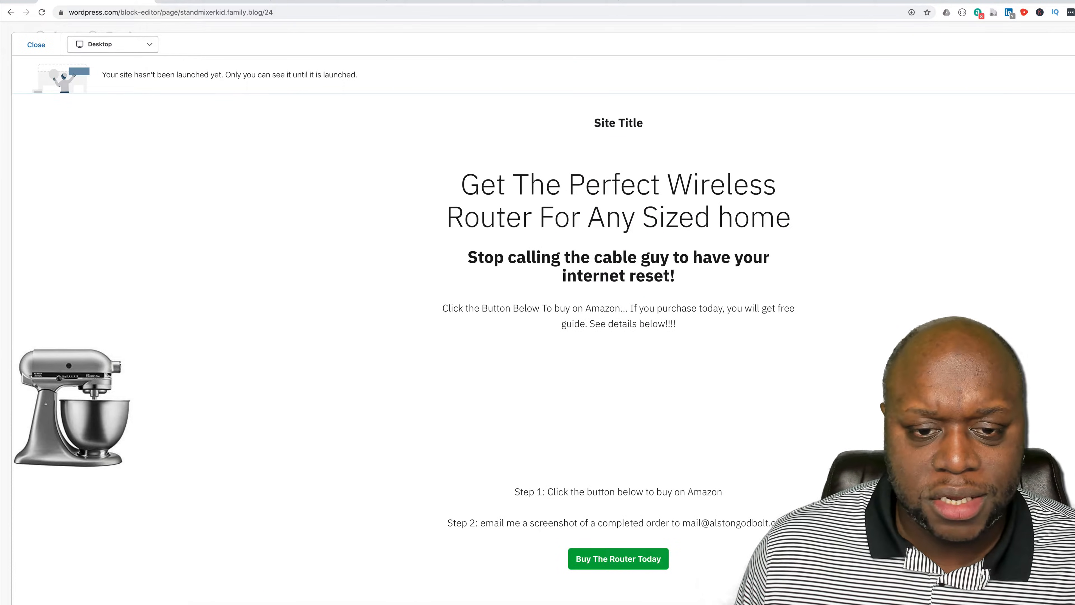